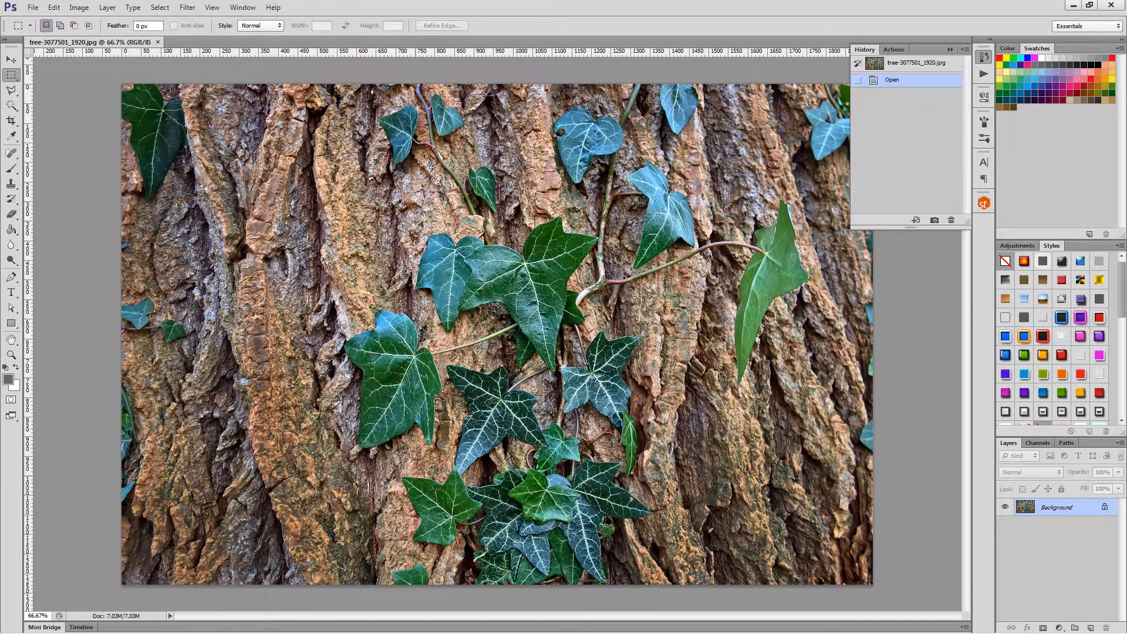
Copy a rectangular area around the small ivy leaf at the lower left of the vine and paste it into a new 302 × 221 pixel document.
left_click_drag(385, 465, 499, 550)
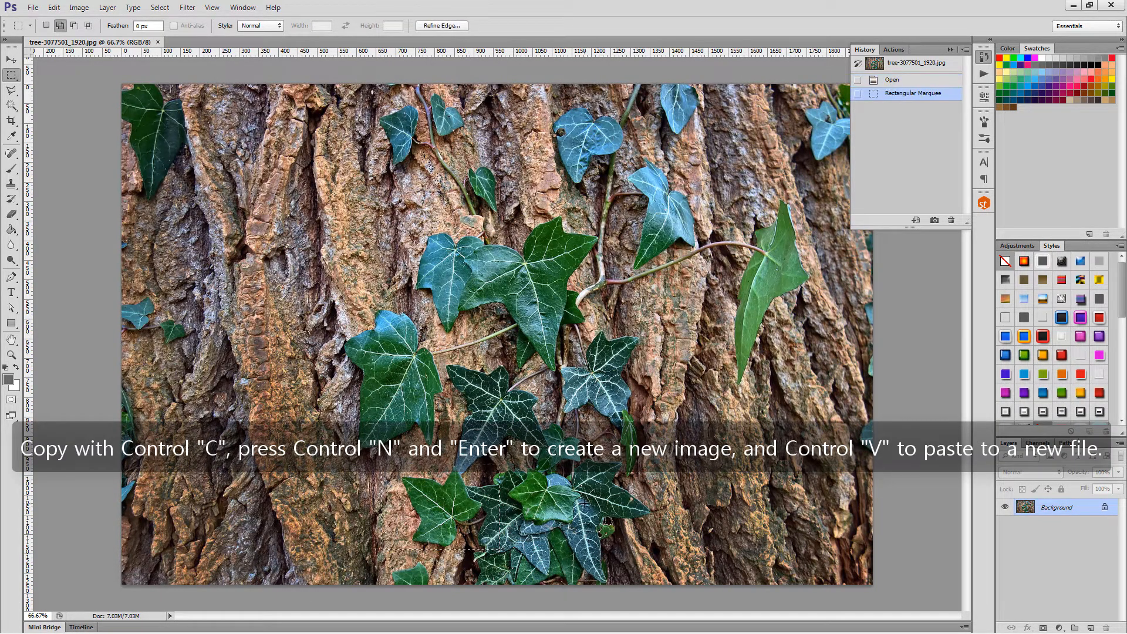
key("ctrl+c")
key("ctrl+n")
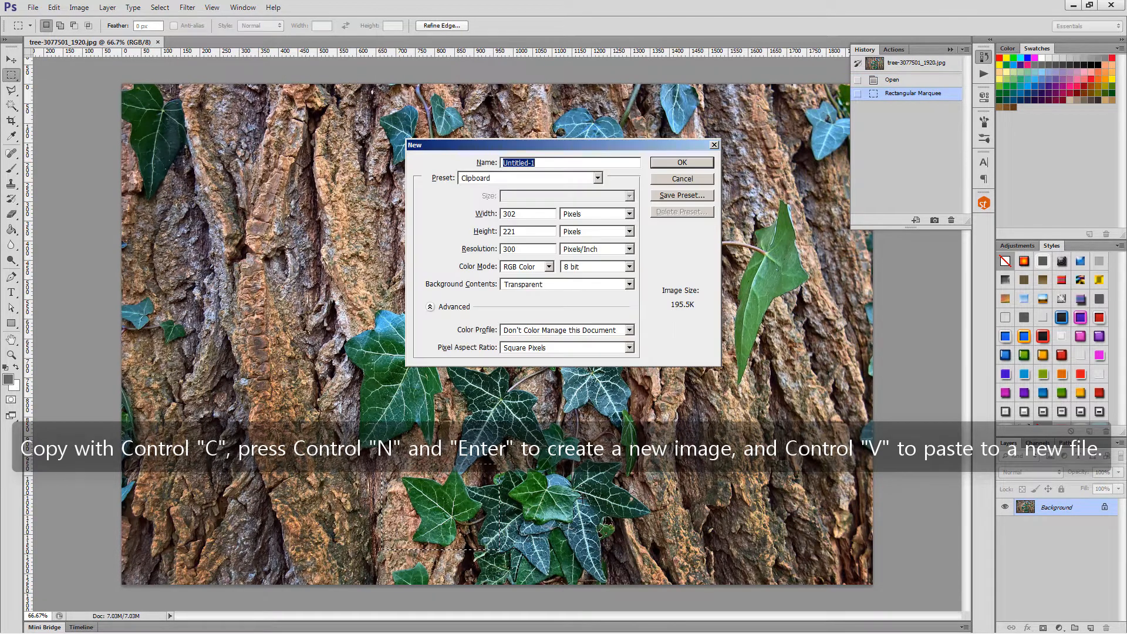
key("Return")
key("ctrl+v")
Rotate the pasted leaf with Free Transform until its tip points straight up, and centre it on the canvas.
key("ctrl+t")
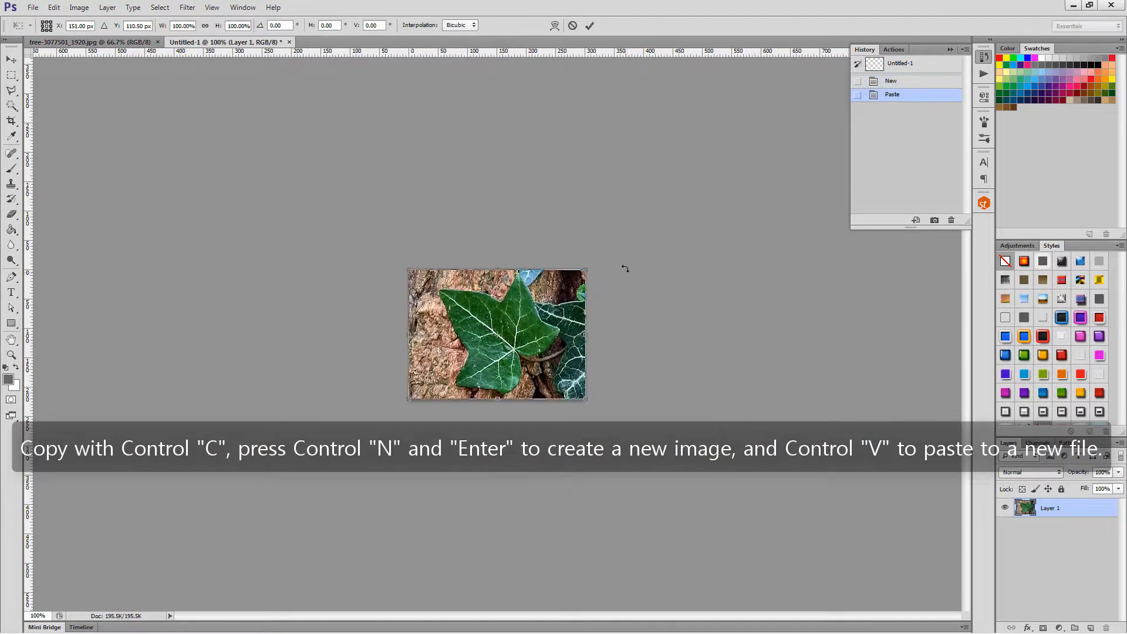
left_click_drag(624, 267, 618, 374)
left_click_drag(499, 318, 501, 333)
key("Return")
key("m")
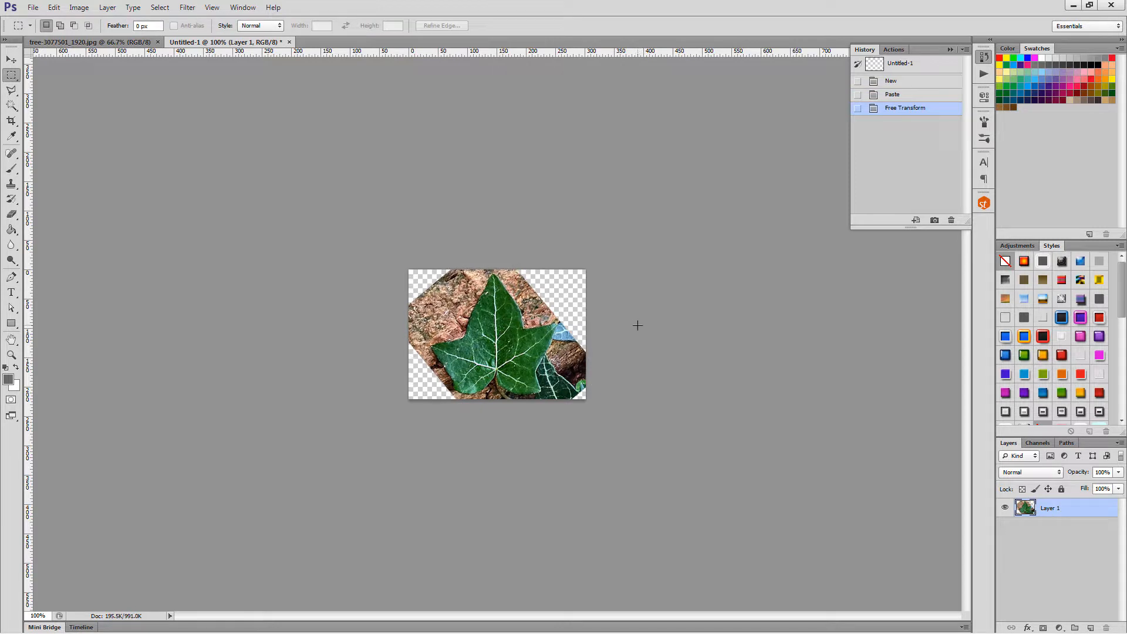
Save the leaf image as iv.jpg in JPEG format in the ivy folder.
key("ctrl+s")
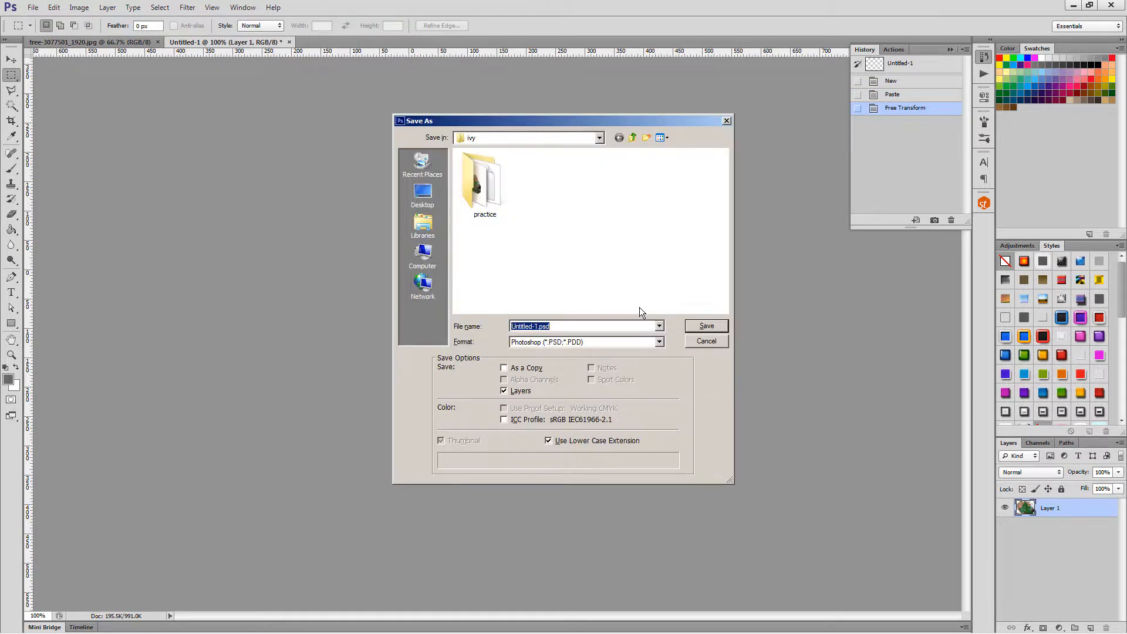
type("iv")
key("Tab")
key("Down")
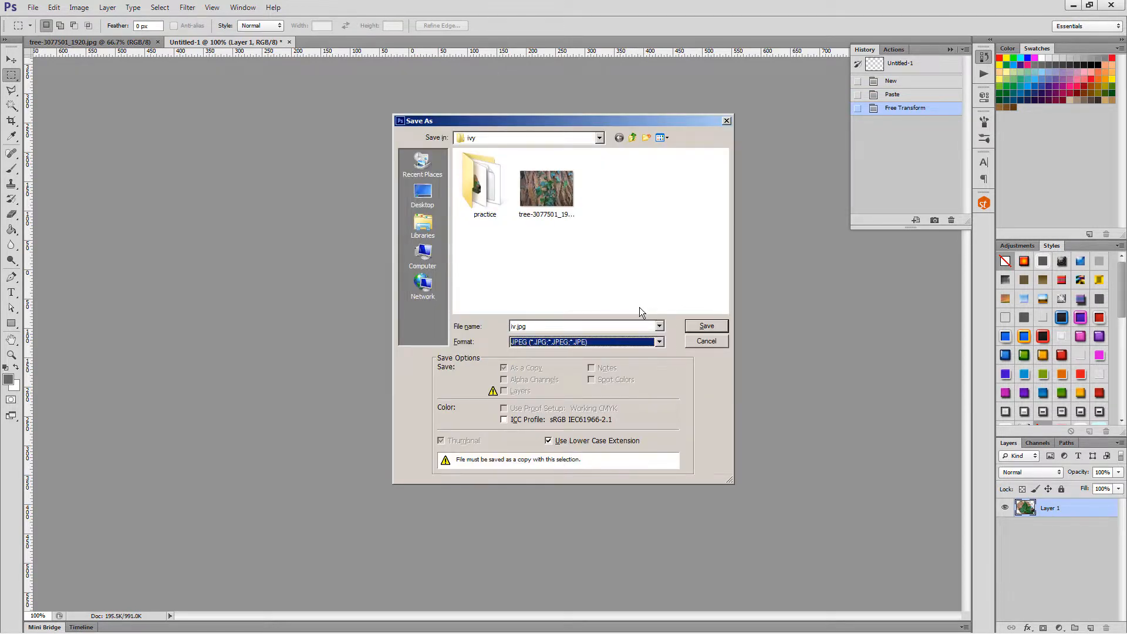
key("Return")
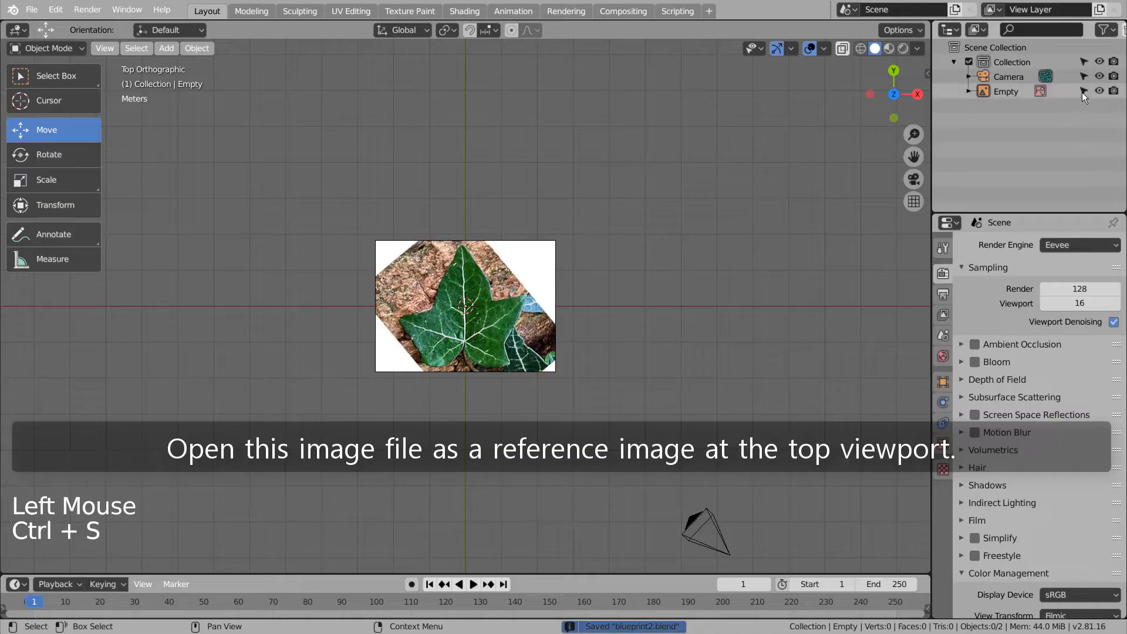
In Blender, move the leaf reference image so its vein junction lies on the world origin, and make the image unselectable.
left_click(1083, 91)
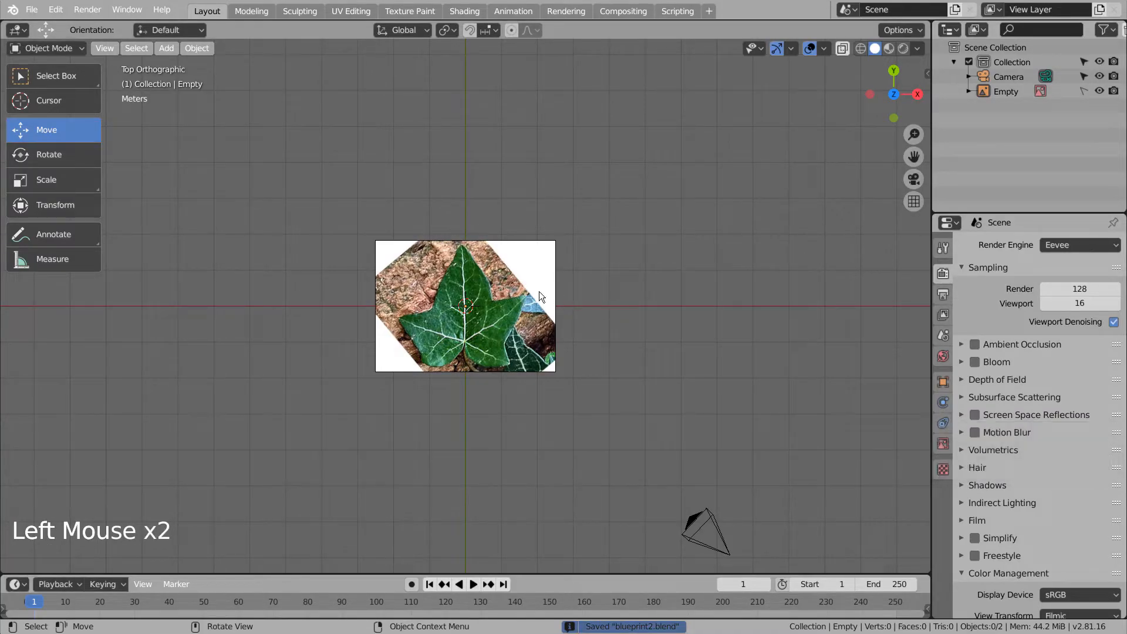
left_click(1080, 92)
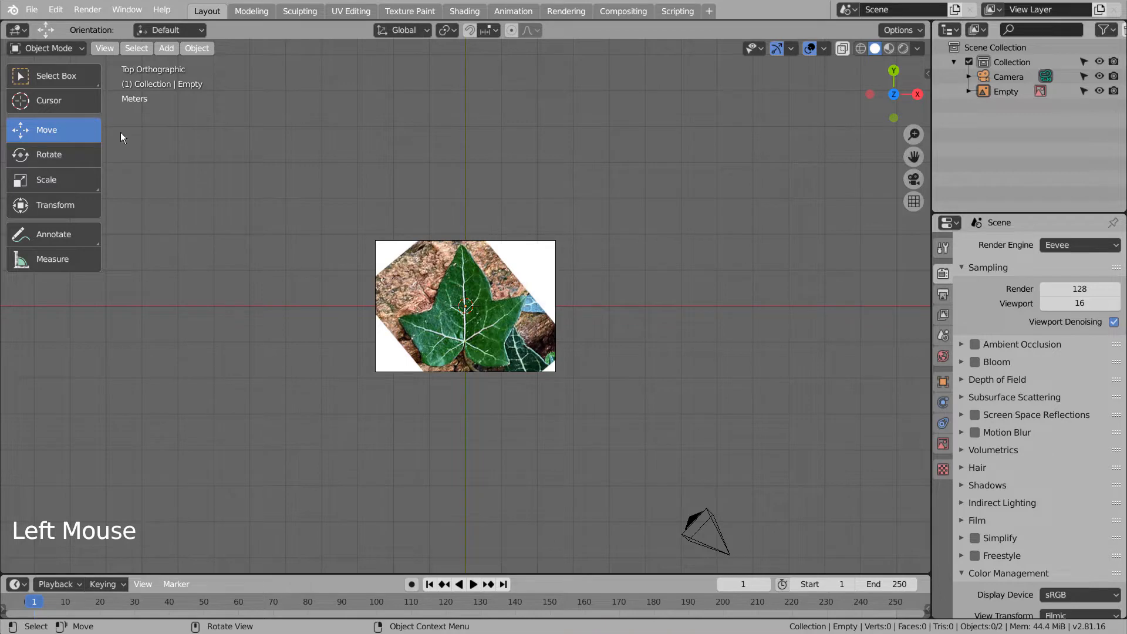
left_click(508, 287)
left_click_drag(465, 261, 470, 220)
scroll(502, 257, "up", 7)
left_click_drag(465, 119, 463, 131)
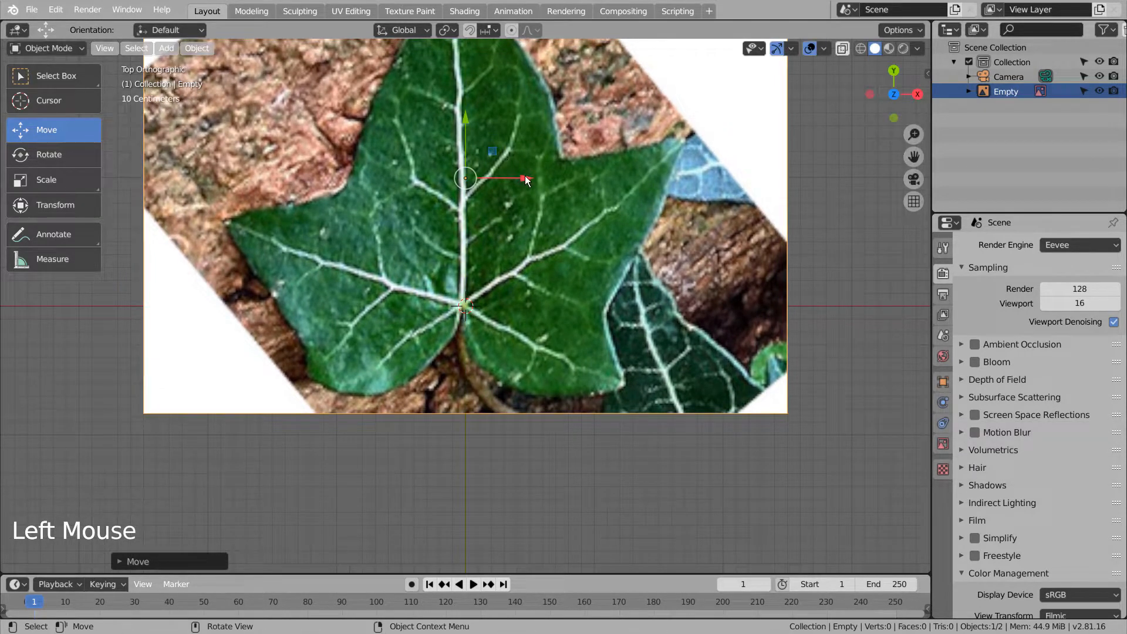
left_click_drag(526, 178, 529, 178)
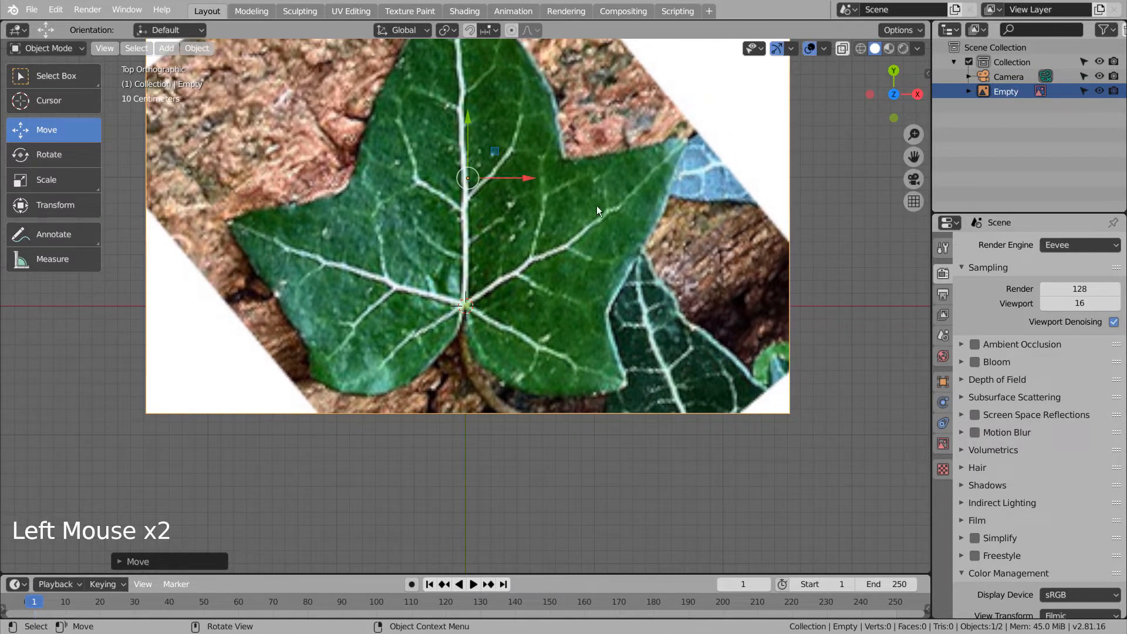
left_click(1085, 92)
left_click(857, 294)
Add a Bezier curve point at the origin, set to 3D, and turn off the curve normals overlay.
key("shift+a")
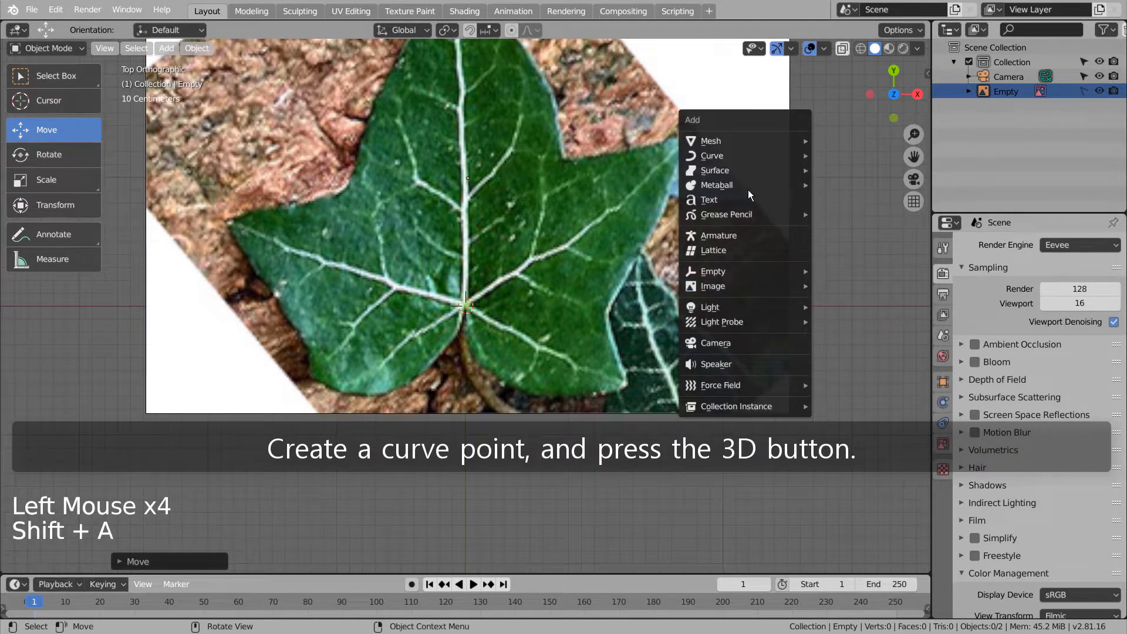
mouse_move(755, 154)
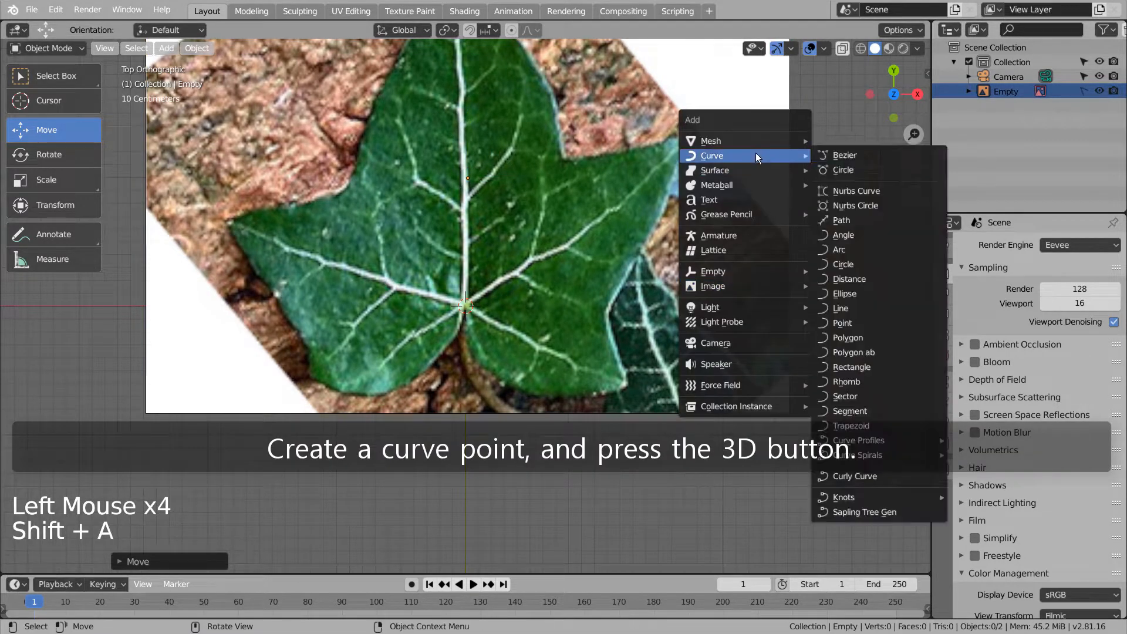
left_click(869, 322)
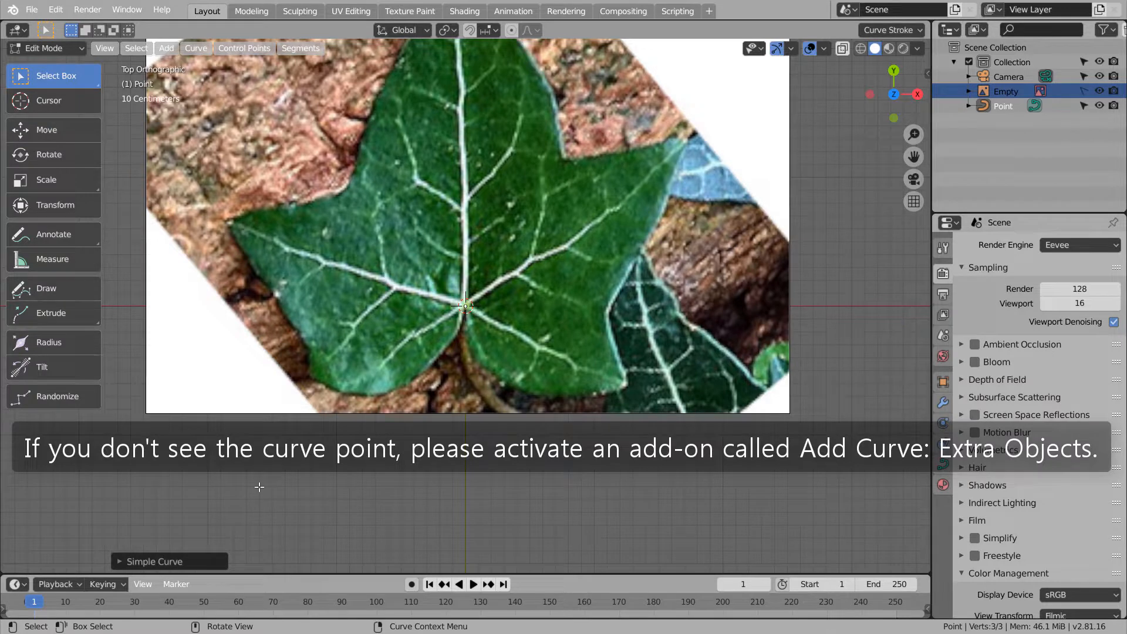
left_click(217, 558)
left_click(157, 564)
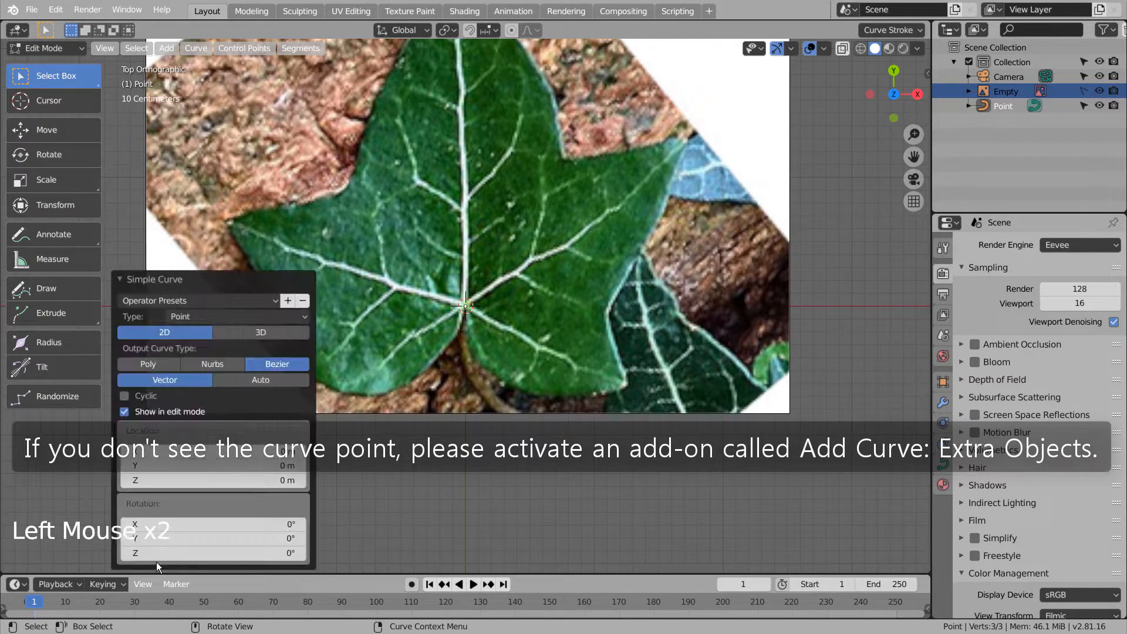
left_click(262, 335)
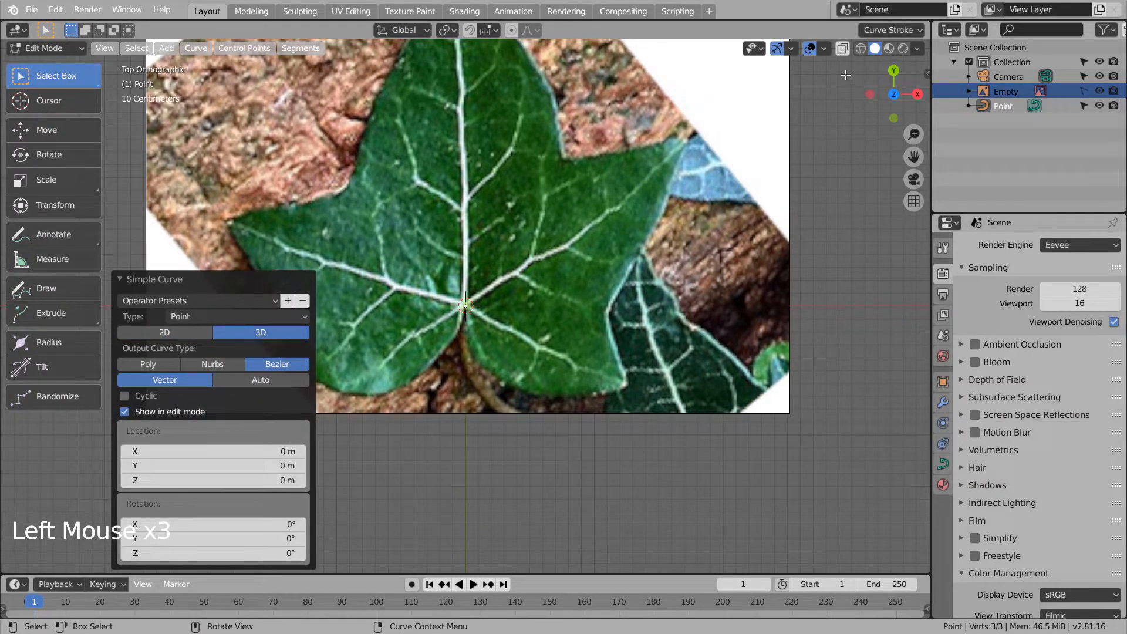
left_click(825, 50)
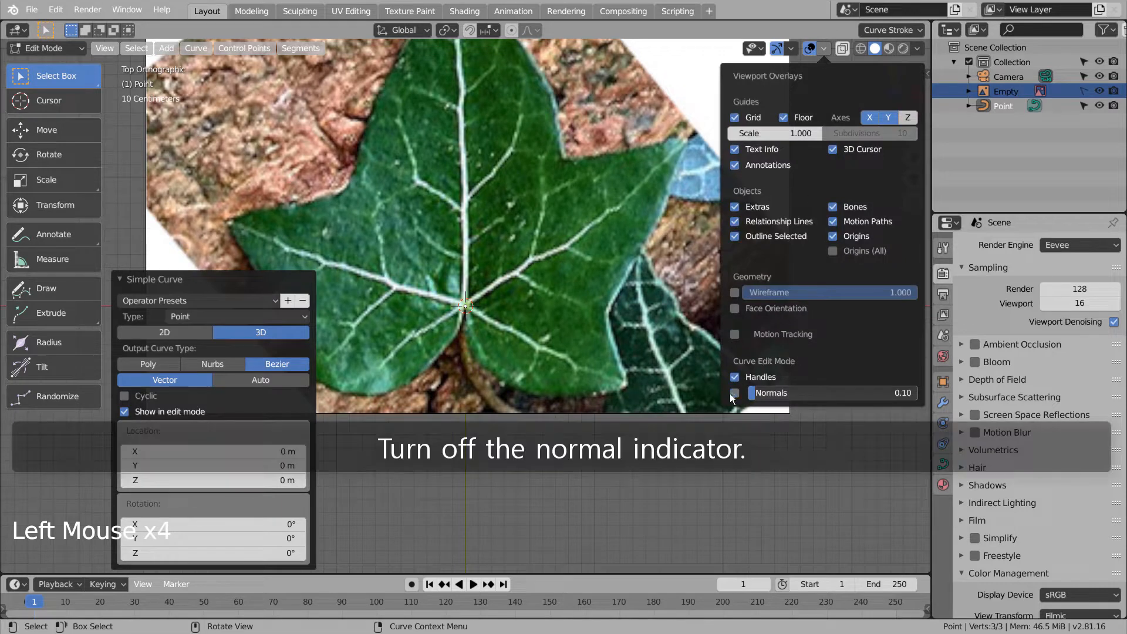
Extrude the curve point from the vein junction along the underside of the leaf's lower-right lobe to that lobe's tip.
key("e")
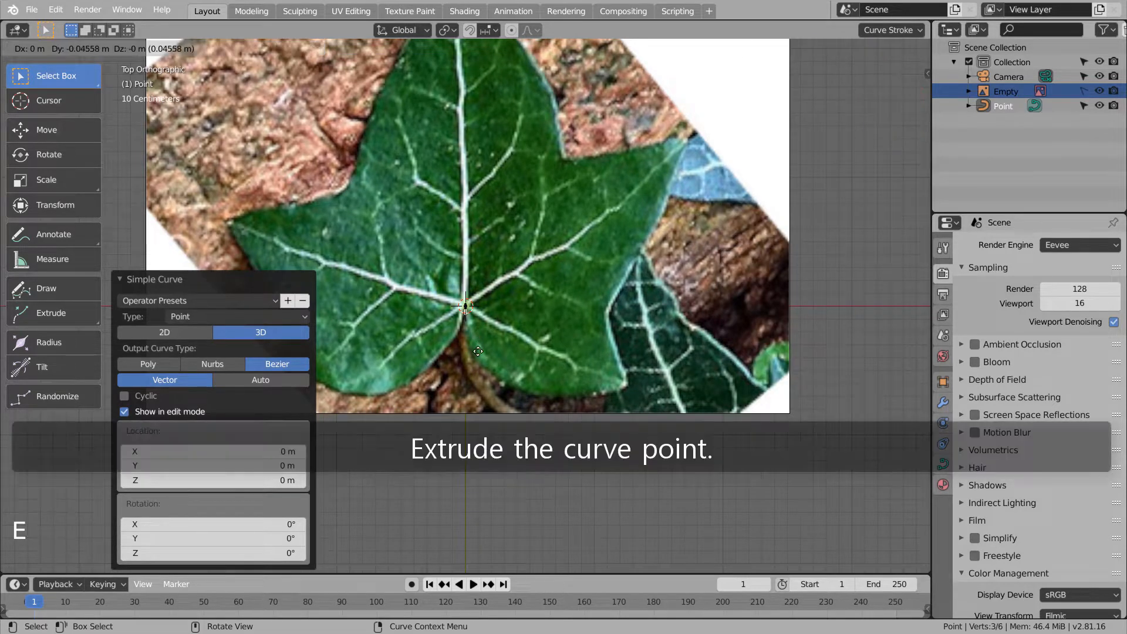
left_click(482, 372)
key("e")
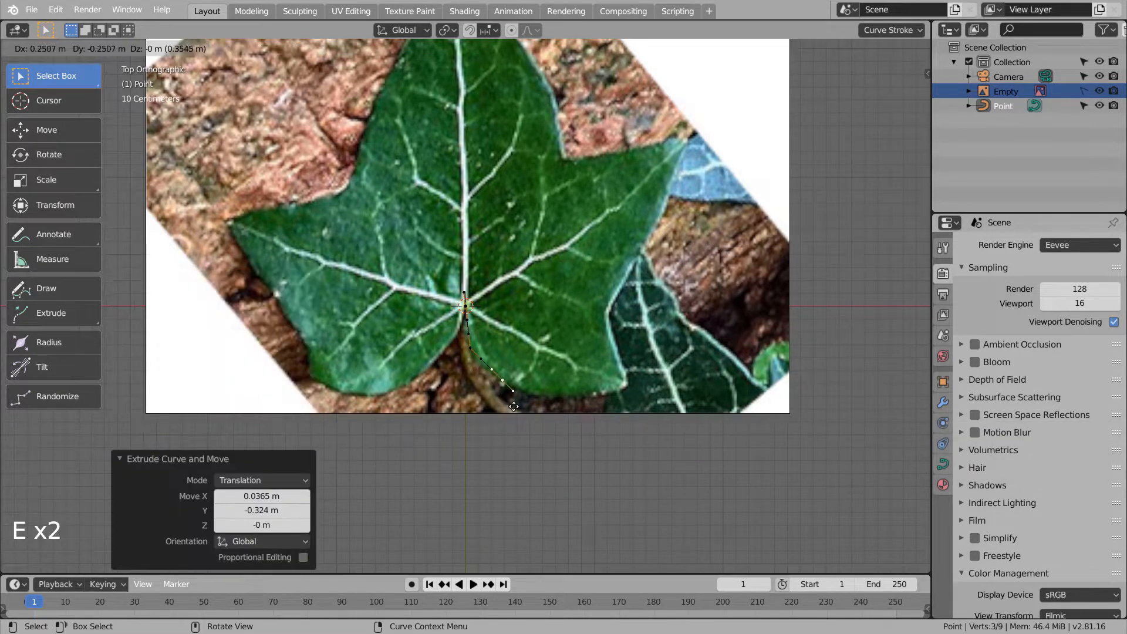
left_click(514, 410)
key("e")
left_click(577, 426)
key("e")
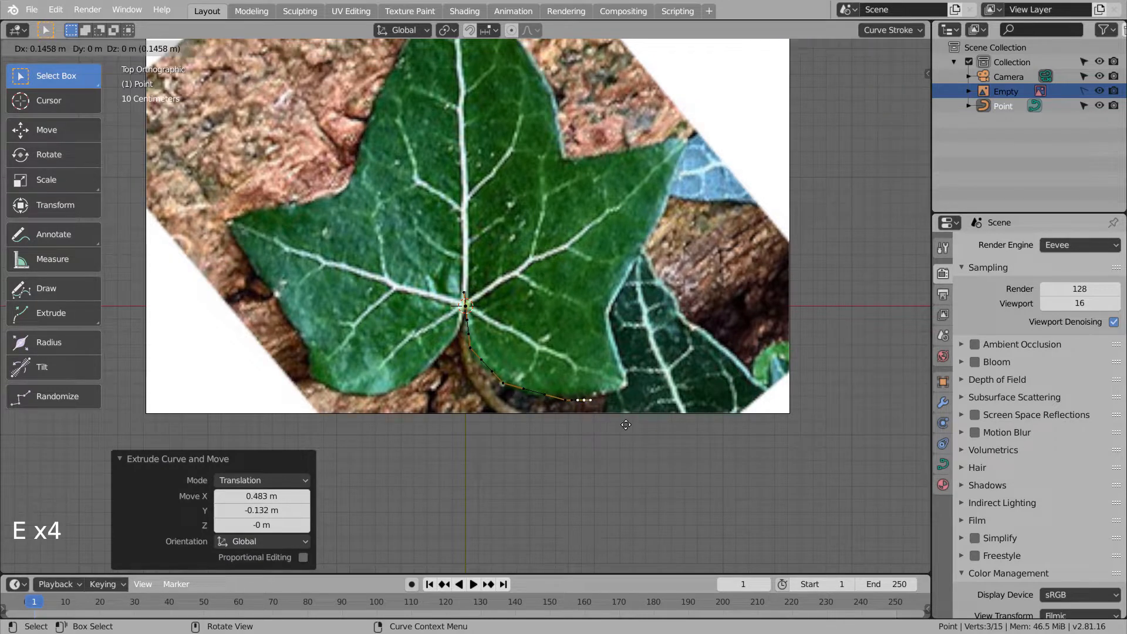
left_click(631, 414)
Extrude the curve through the right-hand notch, out to the leaf's right tip, and back to the upper-right notch.
key("e")
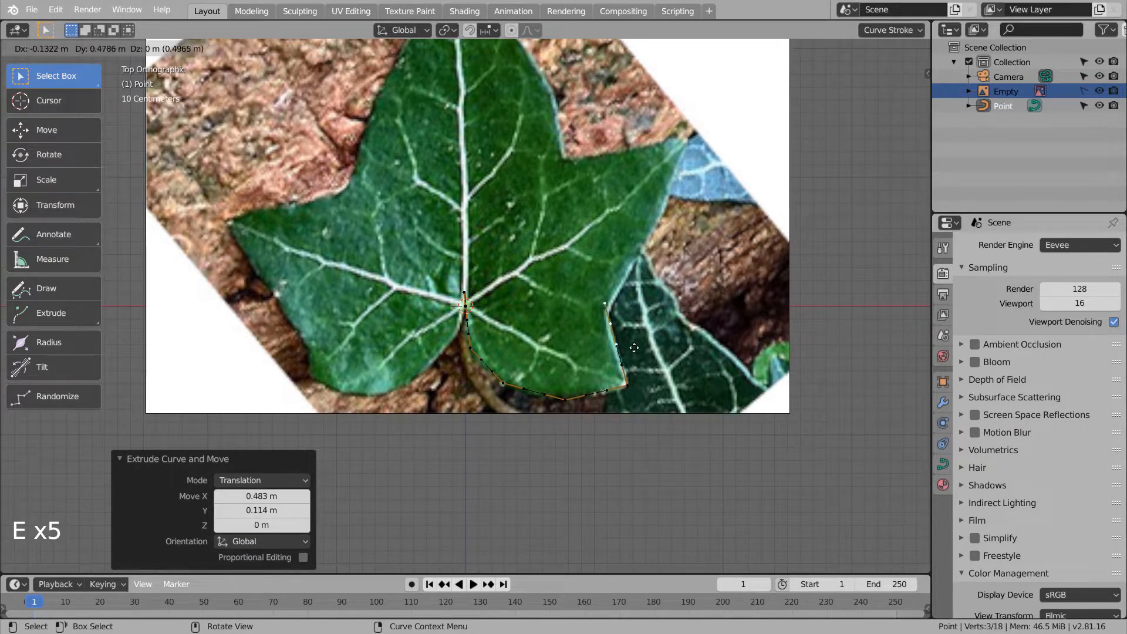
left_click(630, 341)
key("e")
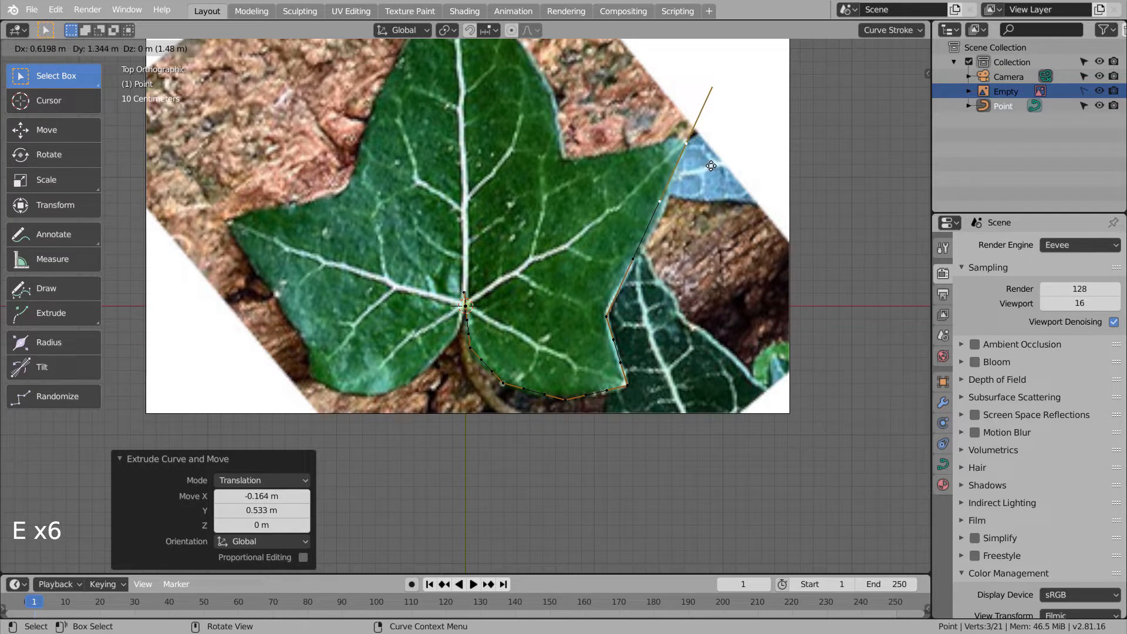
left_click(711, 162)
key("e")
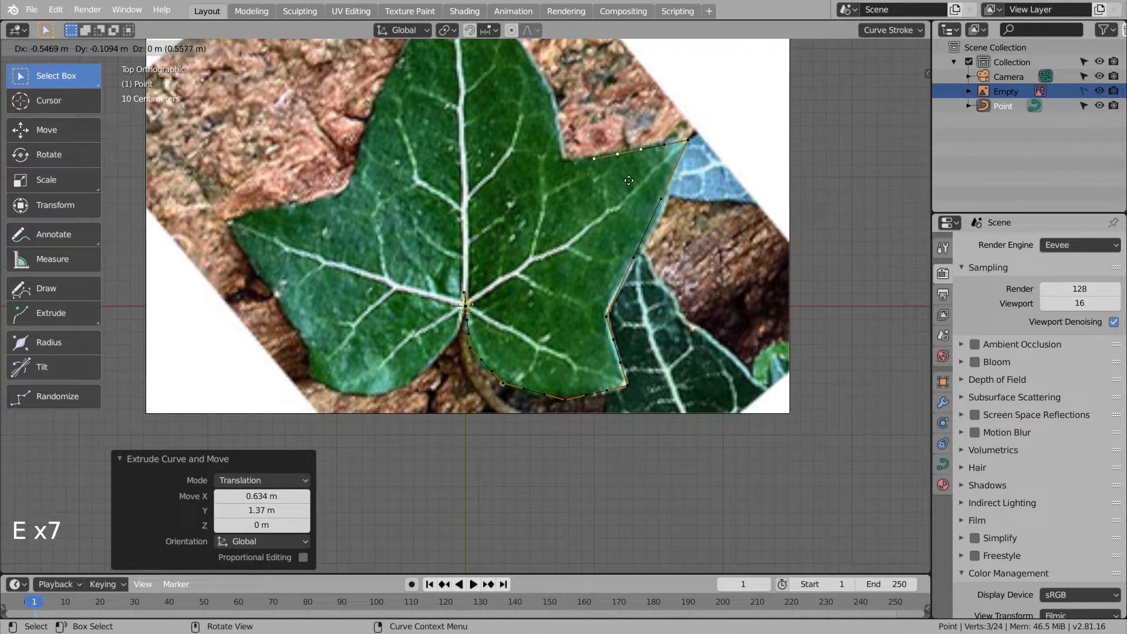
left_click(586, 184)
Extrude the curve up the right edge of the central lobe and across the leaf's top tip.
key("e")
left_click(570, 116)
middle_click_drag(569, 116, 663, 318, "shift")
key("e")
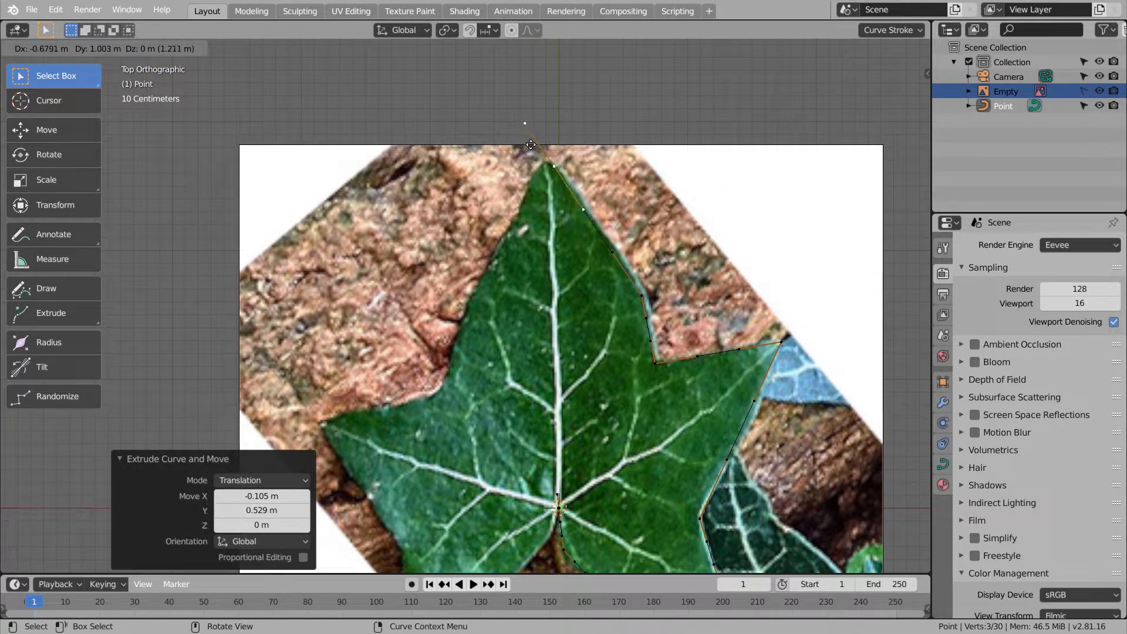
left_click(530, 146)
key("e")
left_click(520, 140)
Extrude the curve down the left edge of the central lobe, around the upper-left notch, and out to the leaf's left tip.
key("e")
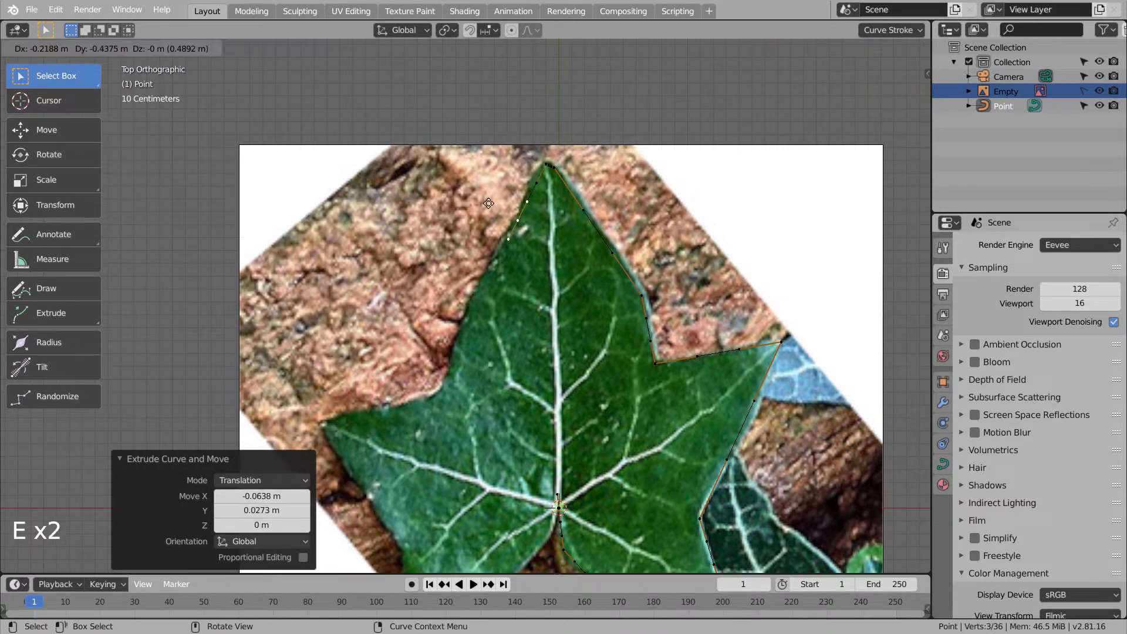
left_click(485, 207)
key("e")
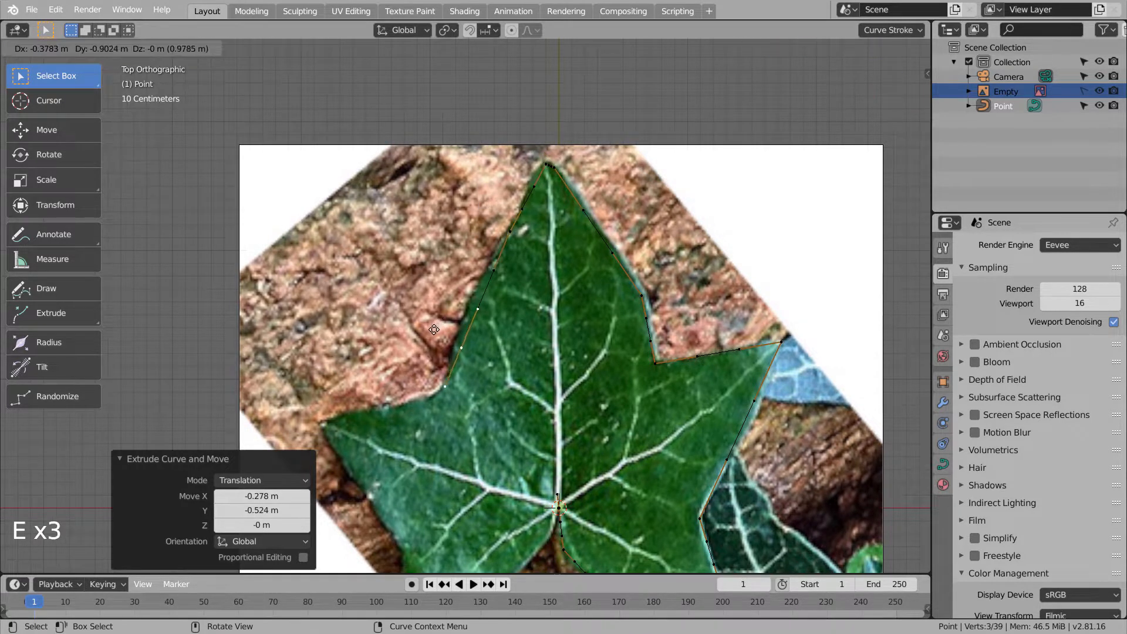
left_click(433, 332)
key("e")
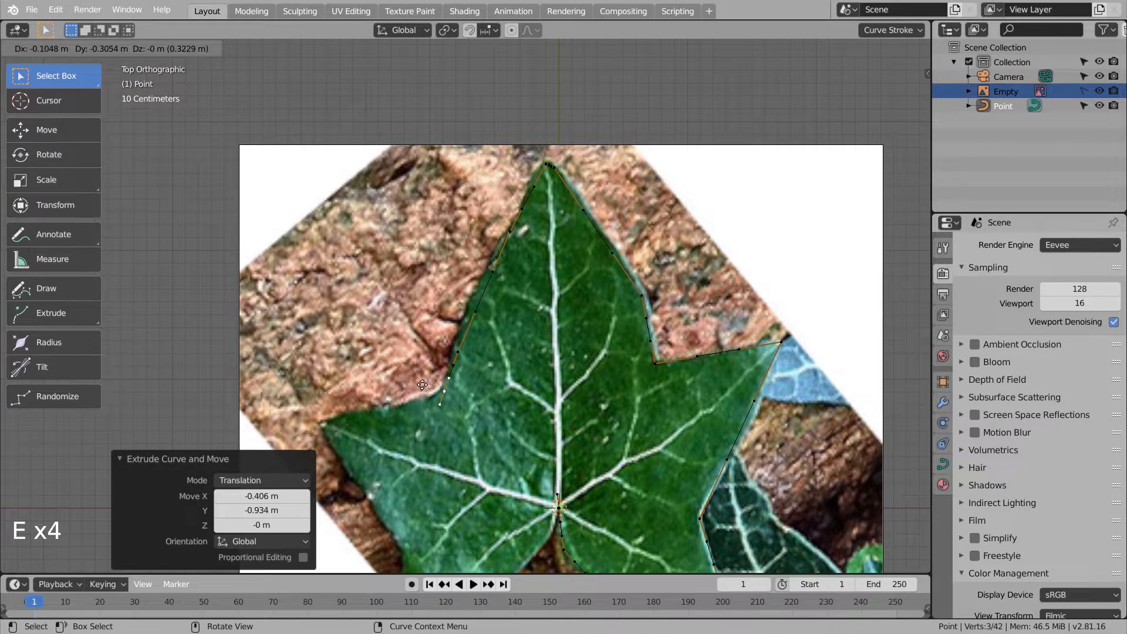
left_click(423, 385)
key("e")
left_click(403, 399)
key("e")
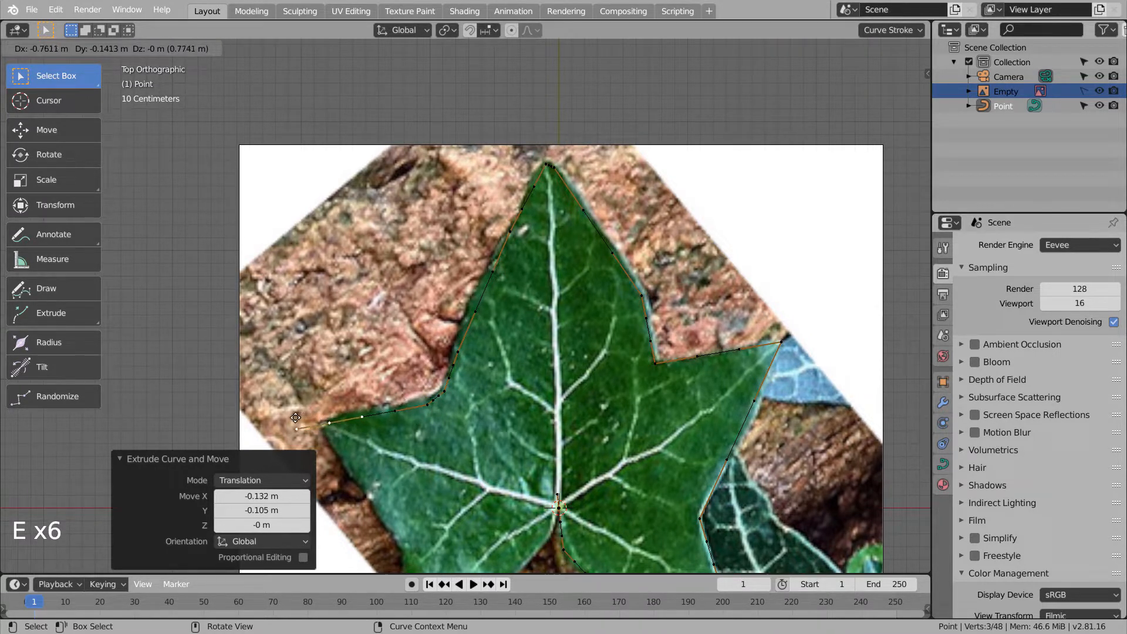
left_click(294, 418)
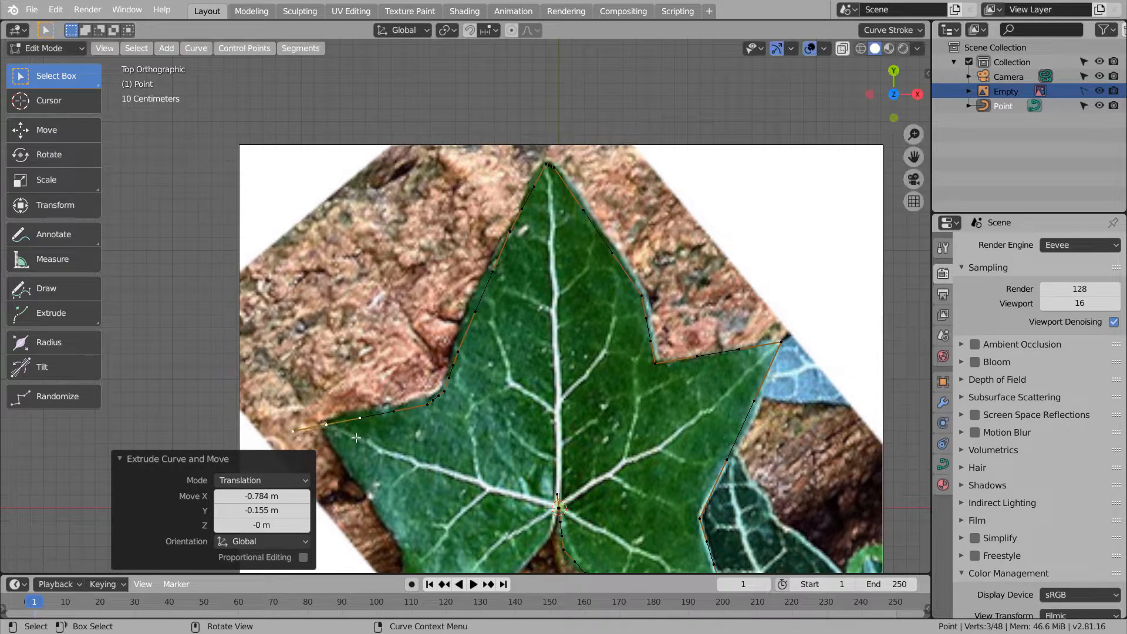
Extrude the curve down the leaf's left edge and around the lower-left lobe to just below the vein junction.
middle_click_drag(671, 444, 673, 266, "shift")
key("e")
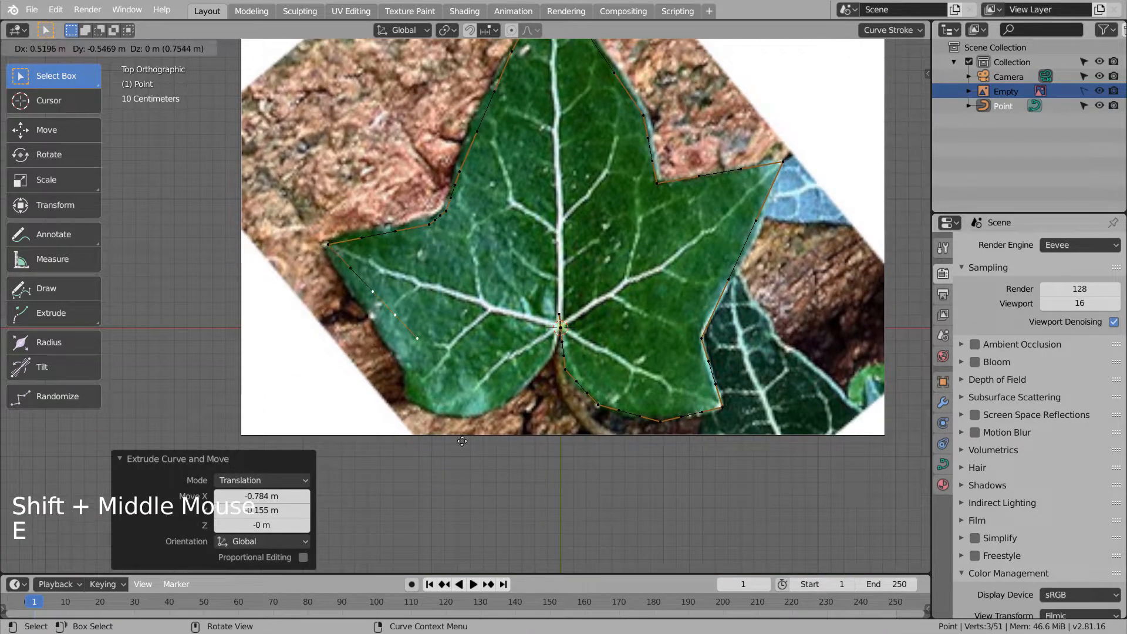
left_click(480, 505)
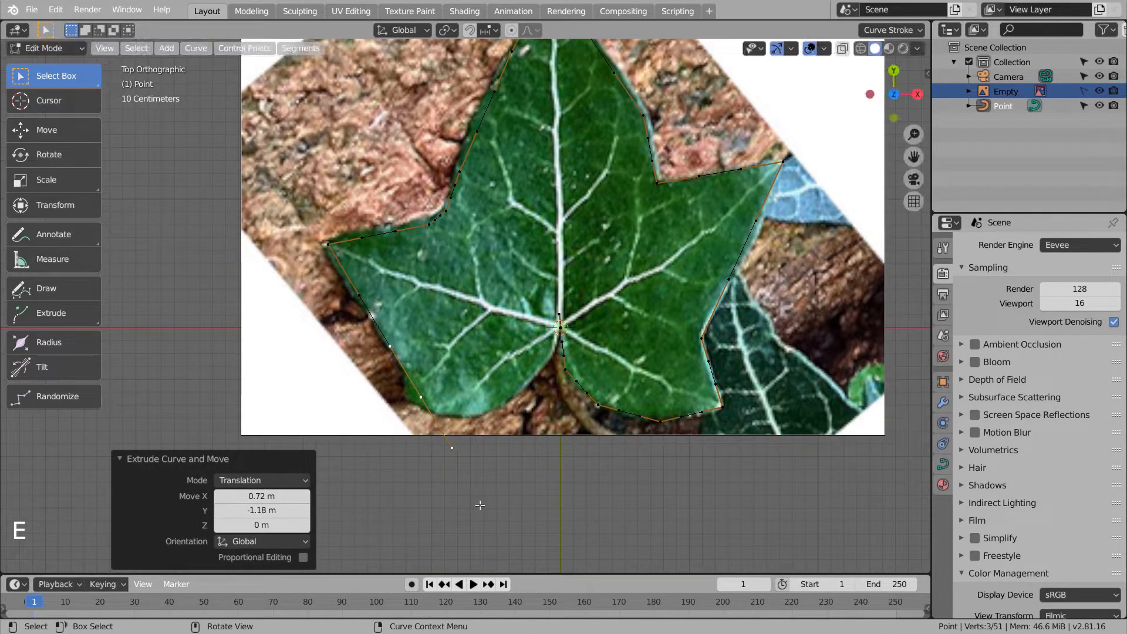
key("e")
left_click(505, 520)
key("e")
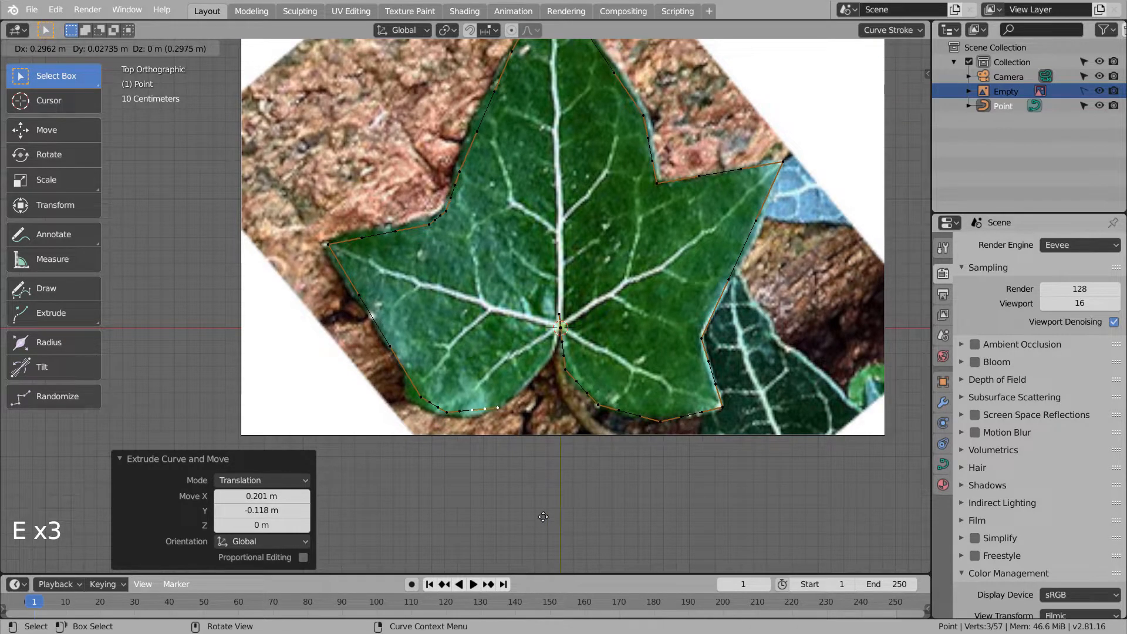
left_click(593, 474)
key("e")
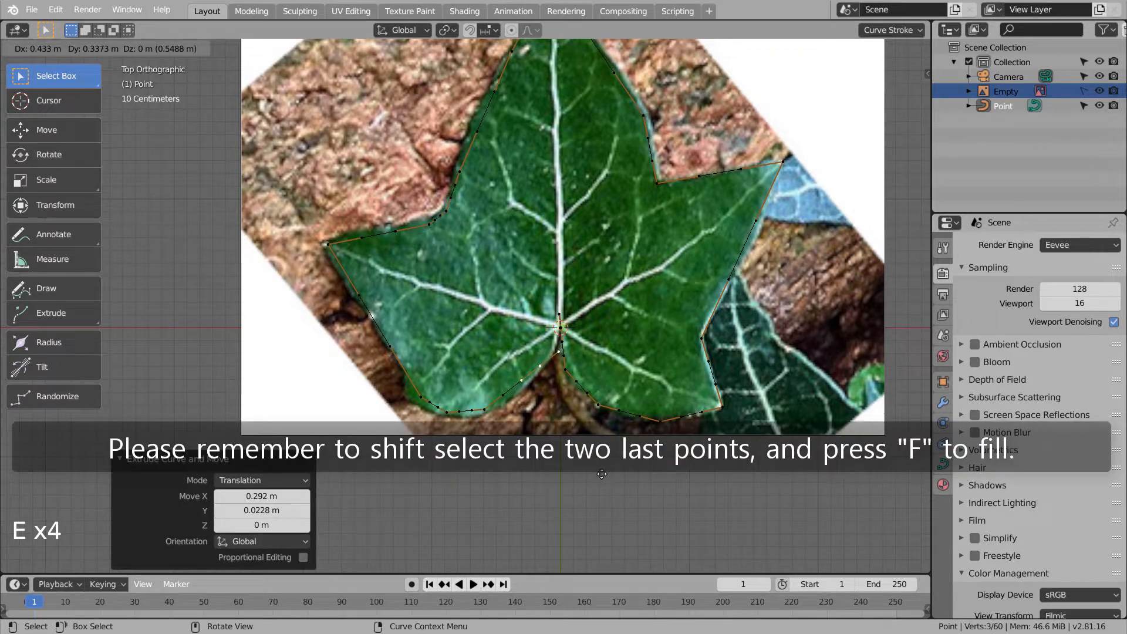
left_click(602, 465)
Join the curve's last point to its starting point to close the leaf outline, and return to Object Mode.
left_click(560, 327, "shift")
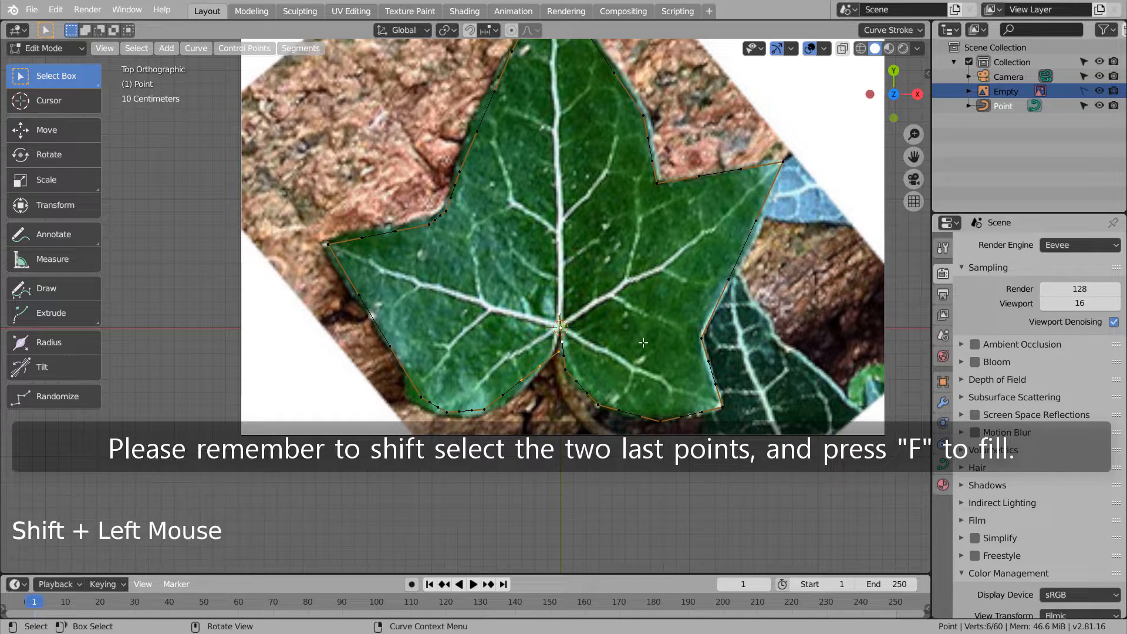
key("f")
key("Tab")
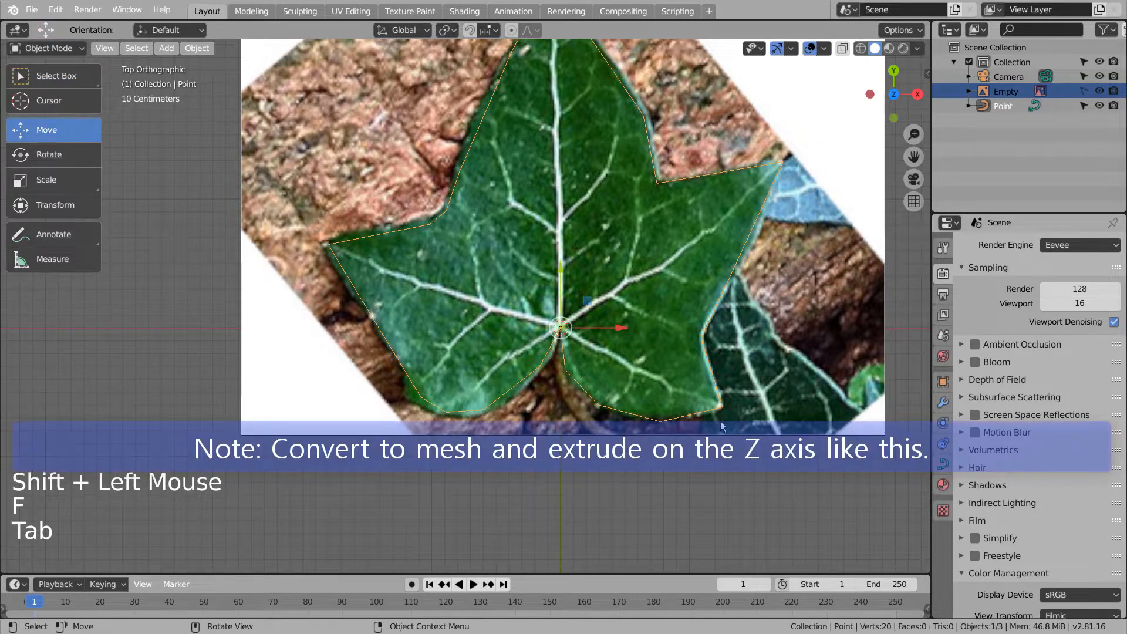
Convert the leaf outline curve to a mesh and extrude all its vertices about 0.07 m along Z.
middle_click_drag(722, 426, 622, 312)
right_click(715, 293)
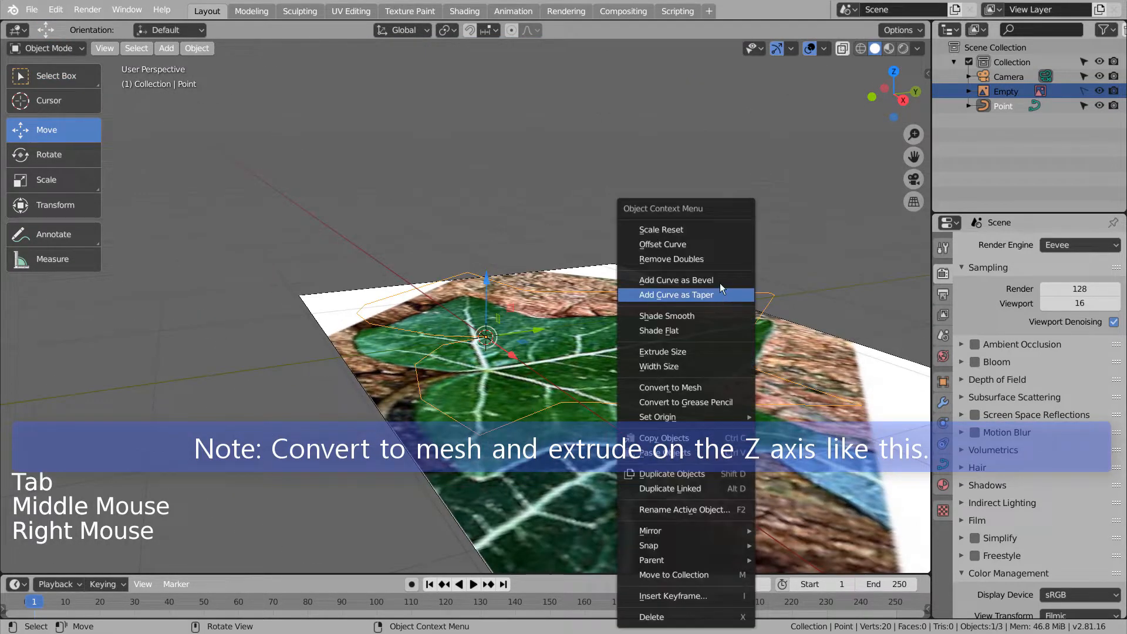
left_click(724, 384)
key("Tab")
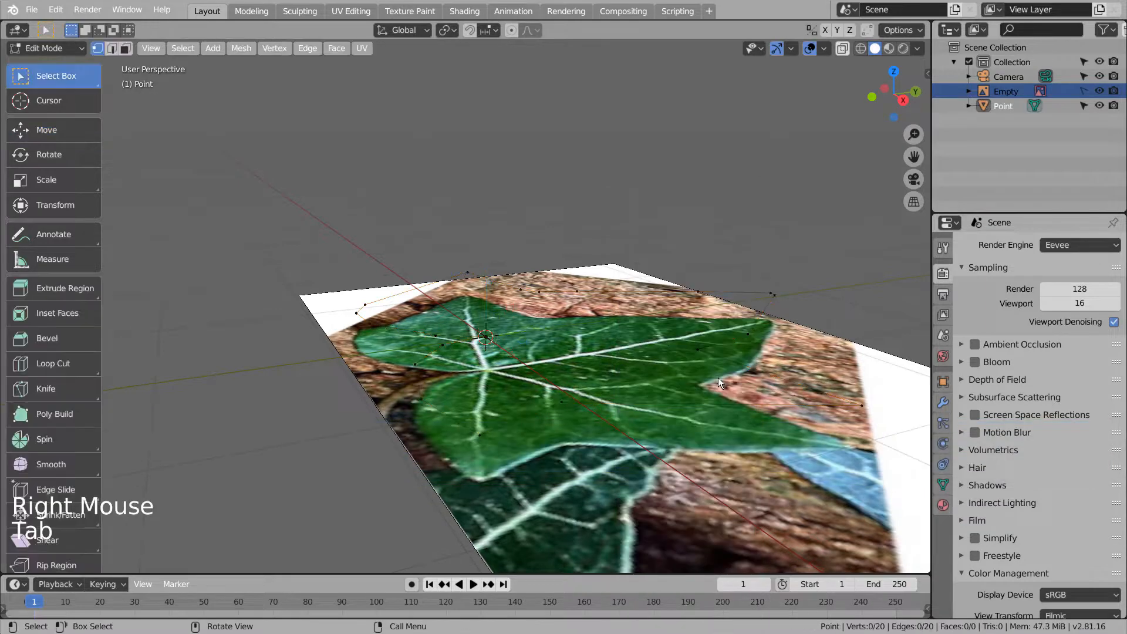
key("a")
key("e")
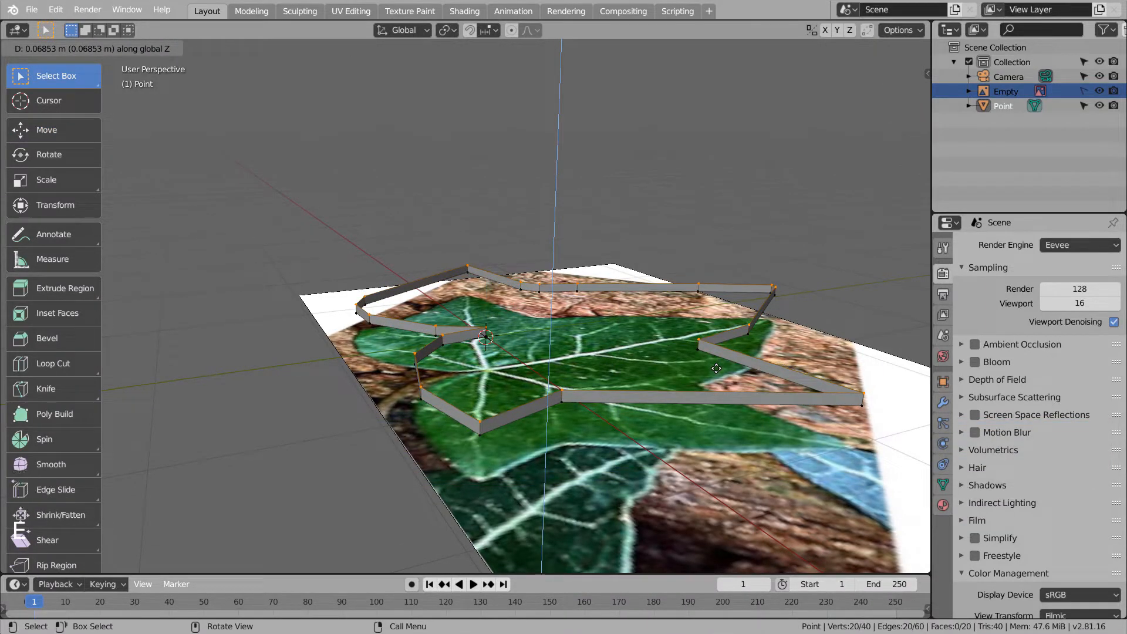
left_click(716, 368)
Fill the extruded outline's top and bottom edge loops with faces to close the leaf, and return to Object Mode.
key("f")
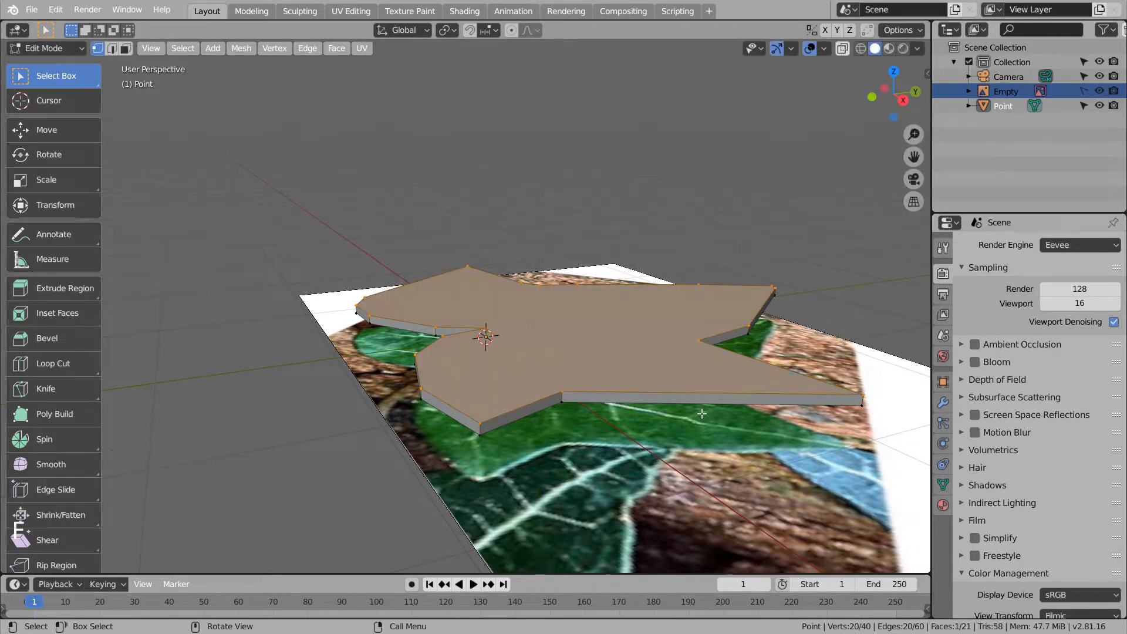
middle_click_drag(703, 414, 780, 376)
key("2")
left_click(643, 346, "alt")
key("f")
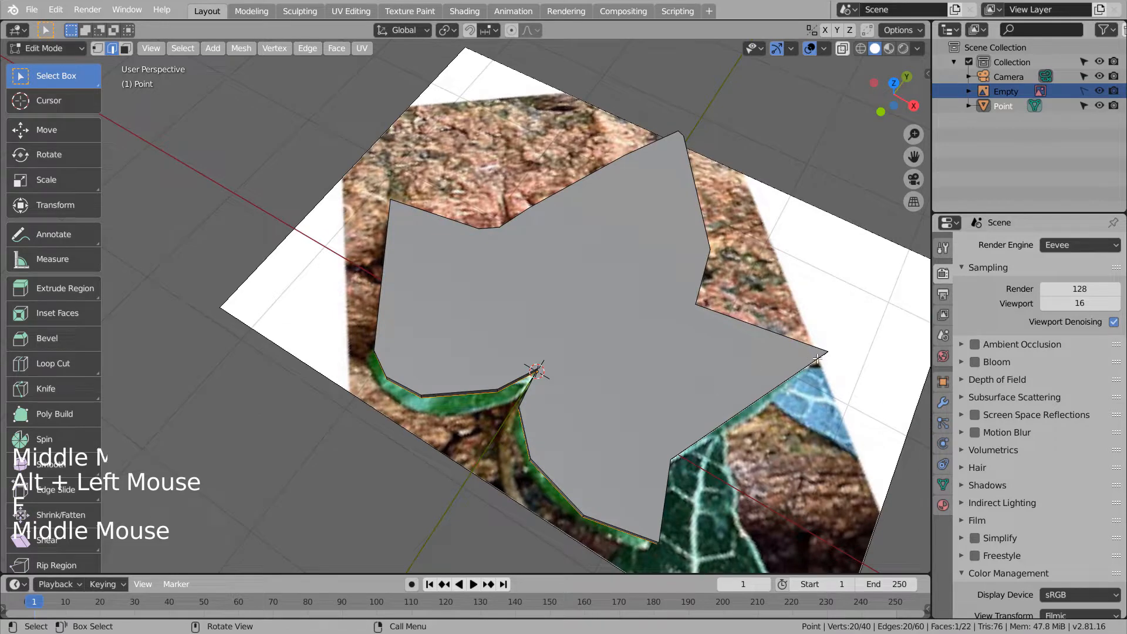
key("Tab")
Add a Remesh modifier in Sharp mode to the leaf mesh.
left_click(943, 404)
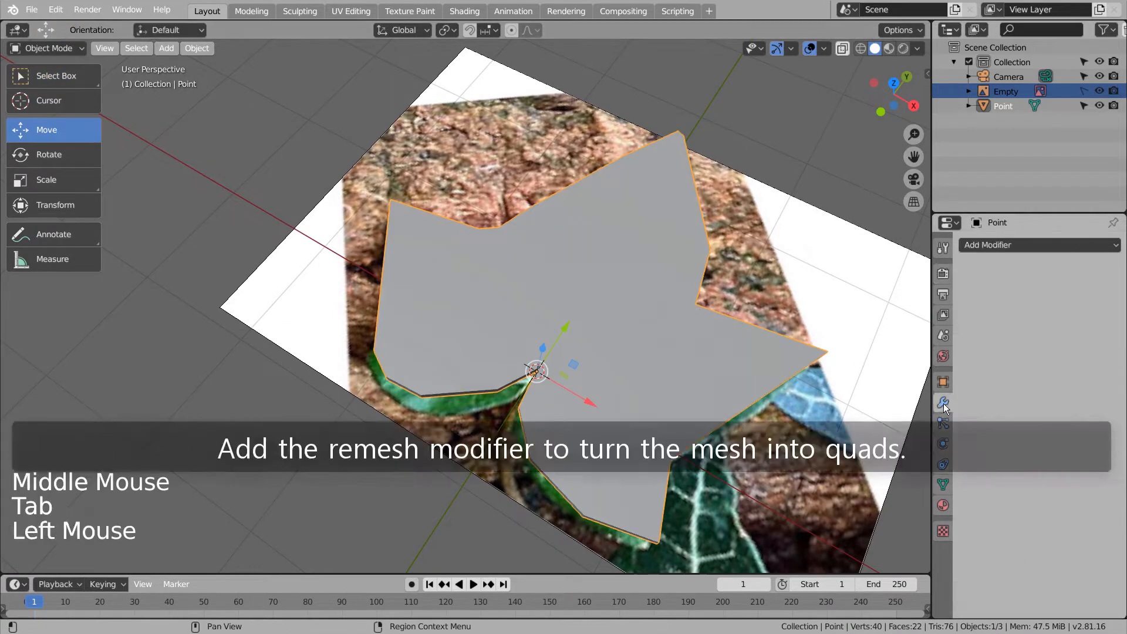
left_click(1038, 246)
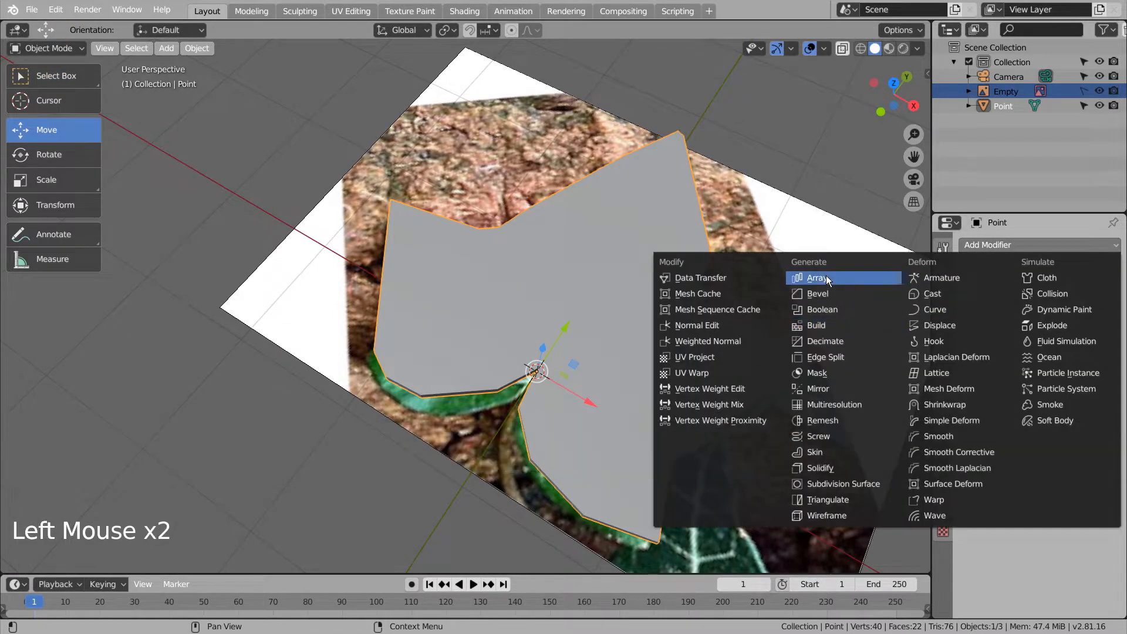
left_click(825, 421)
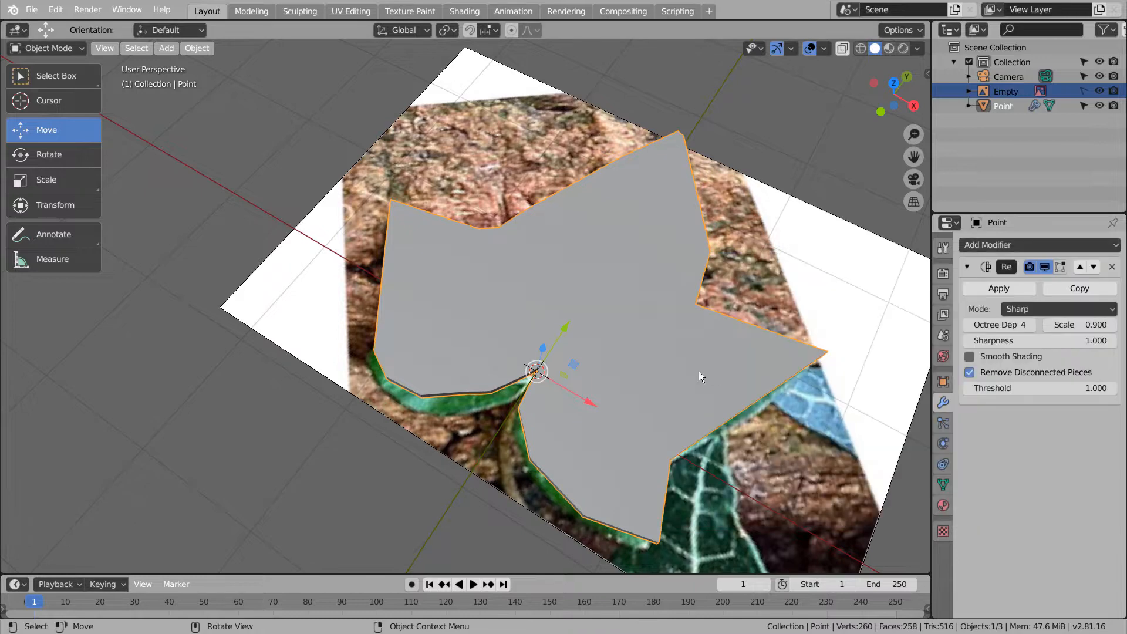
key("Tab")
key("Tab")
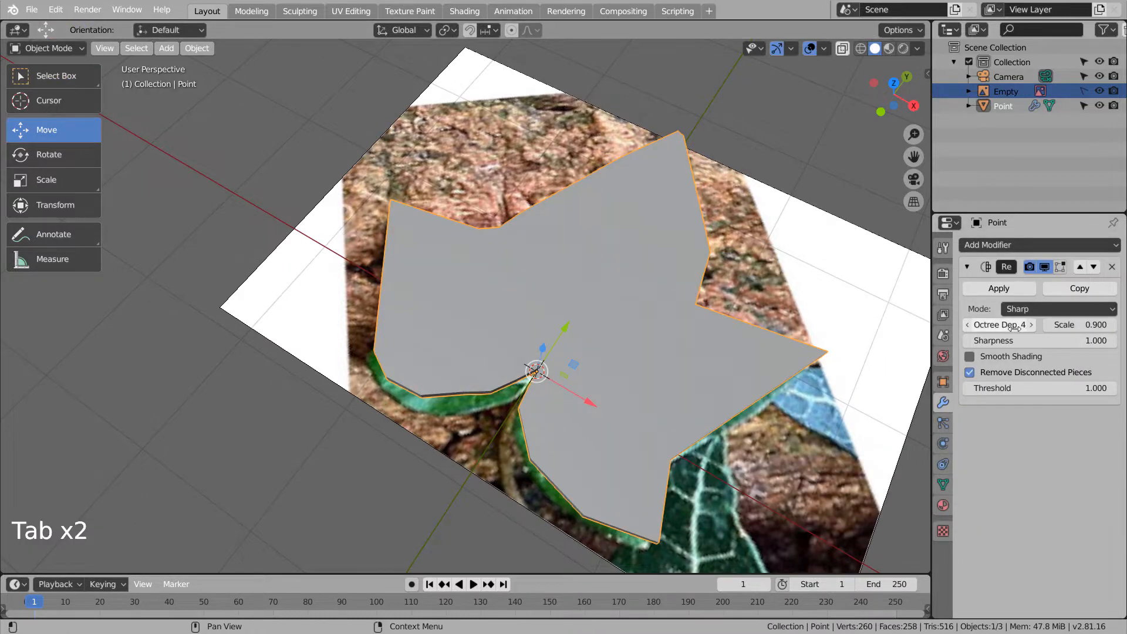
middle_click_drag(552, 332, 636, 302)
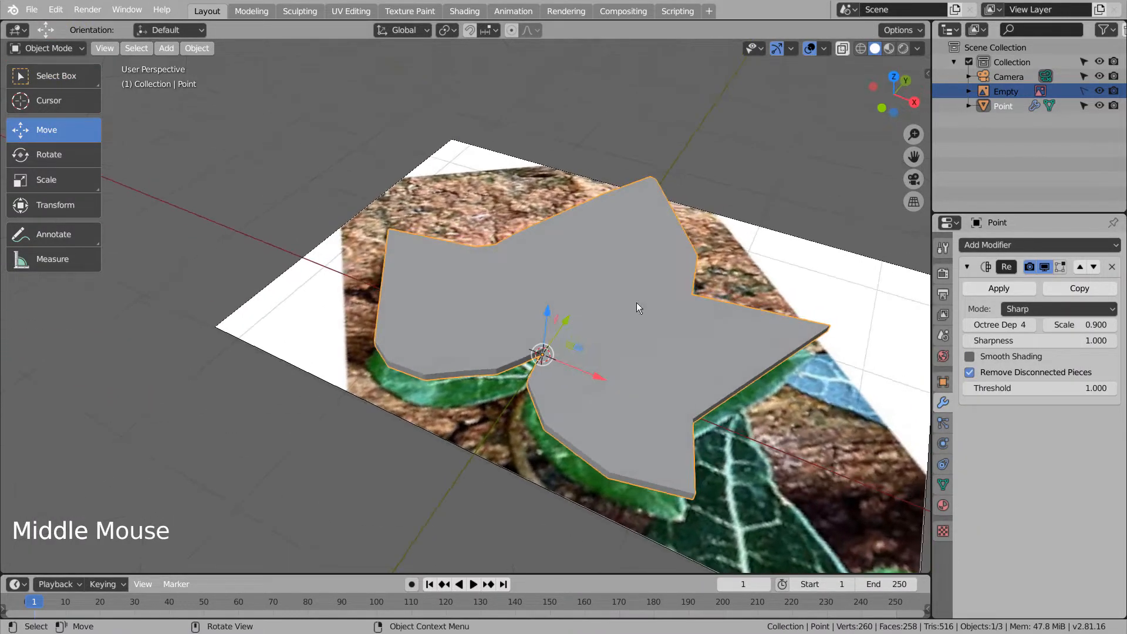
Try a Remesh octree depth of 6, check the leaf in wireframe shading, and set the depth back to 4.
left_click(1029, 325)
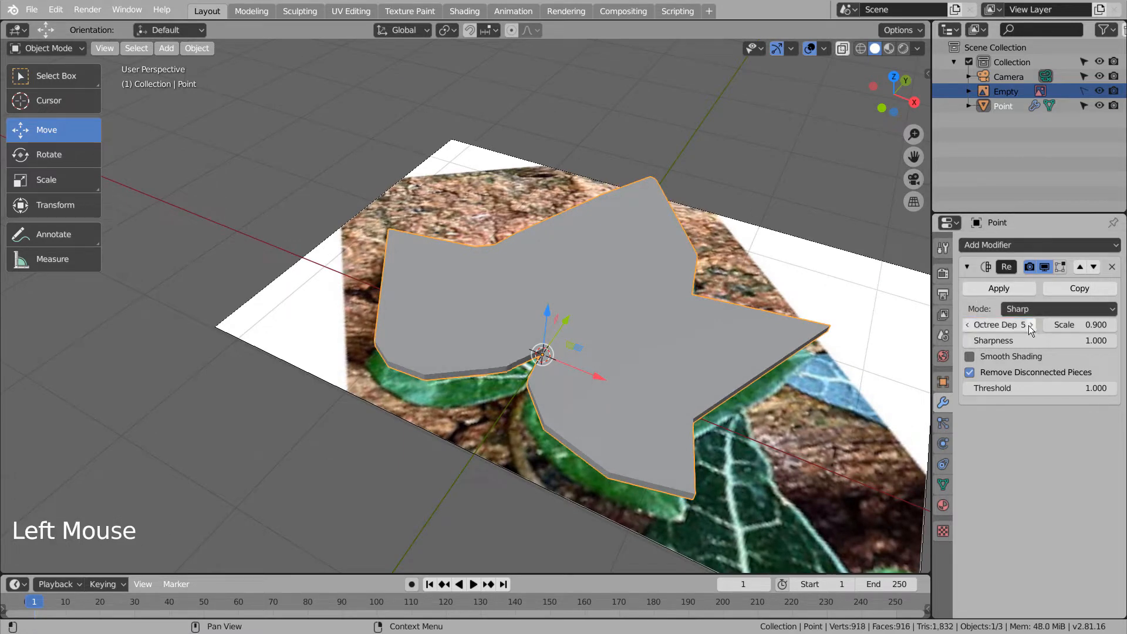
left_click(1030, 325)
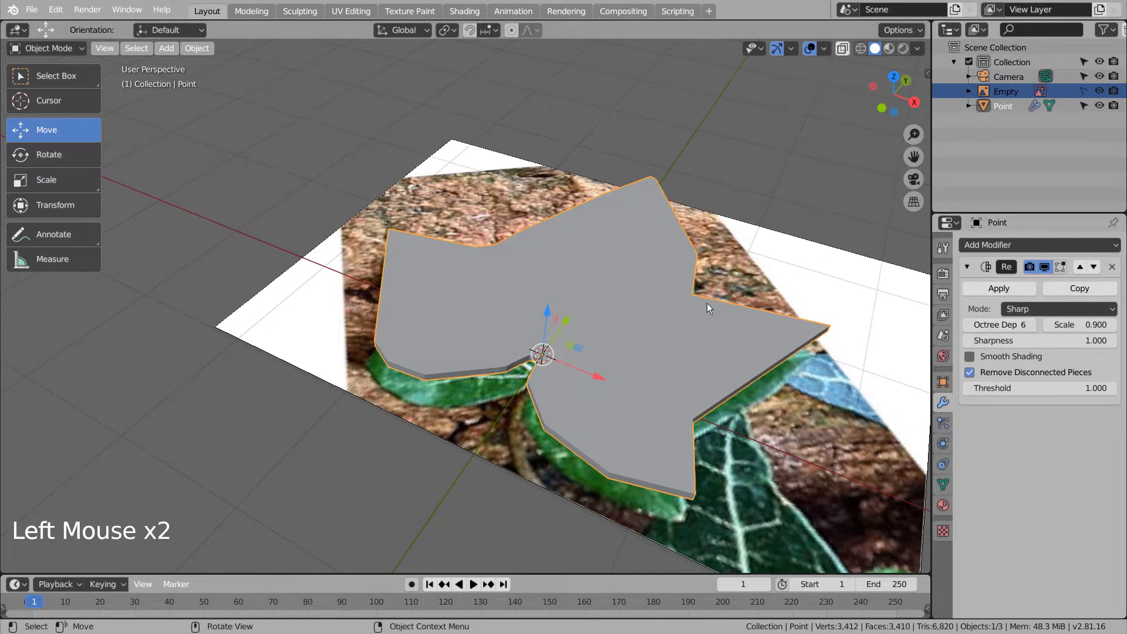
middle_click_drag(707, 303, 782, 325)
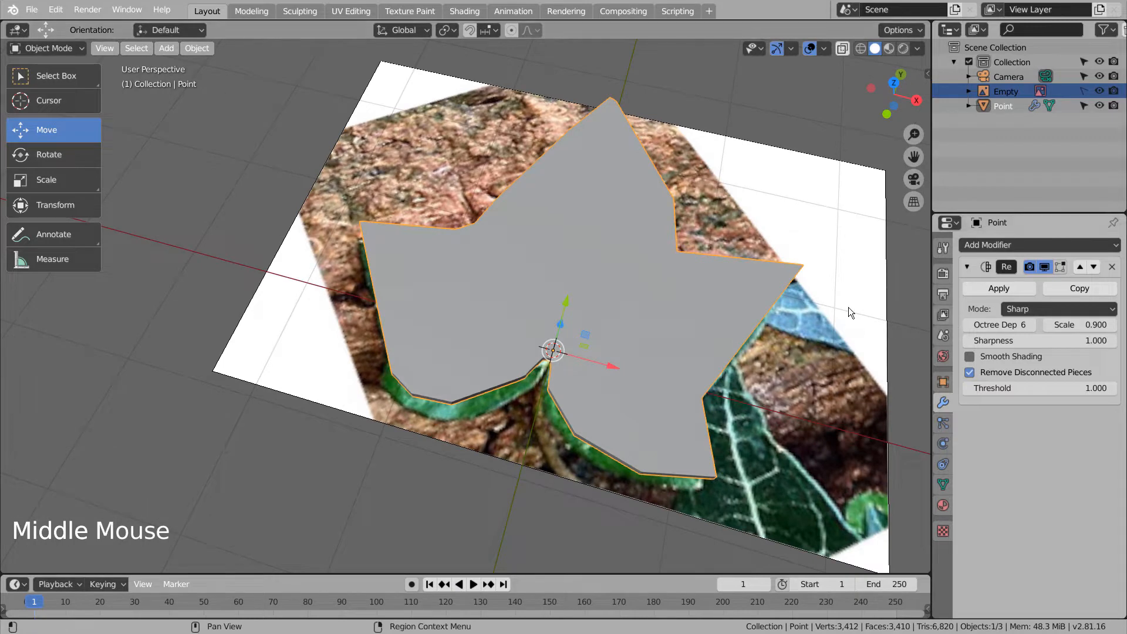
left_click(861, 48)
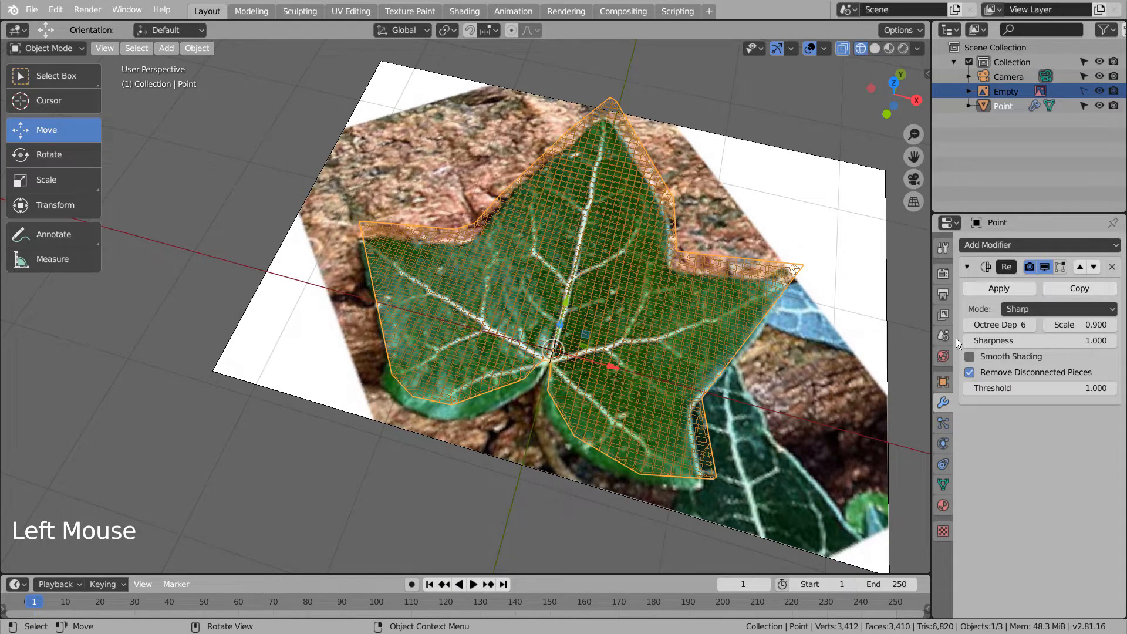
left_click(968, 326)
left_click(968, 326)
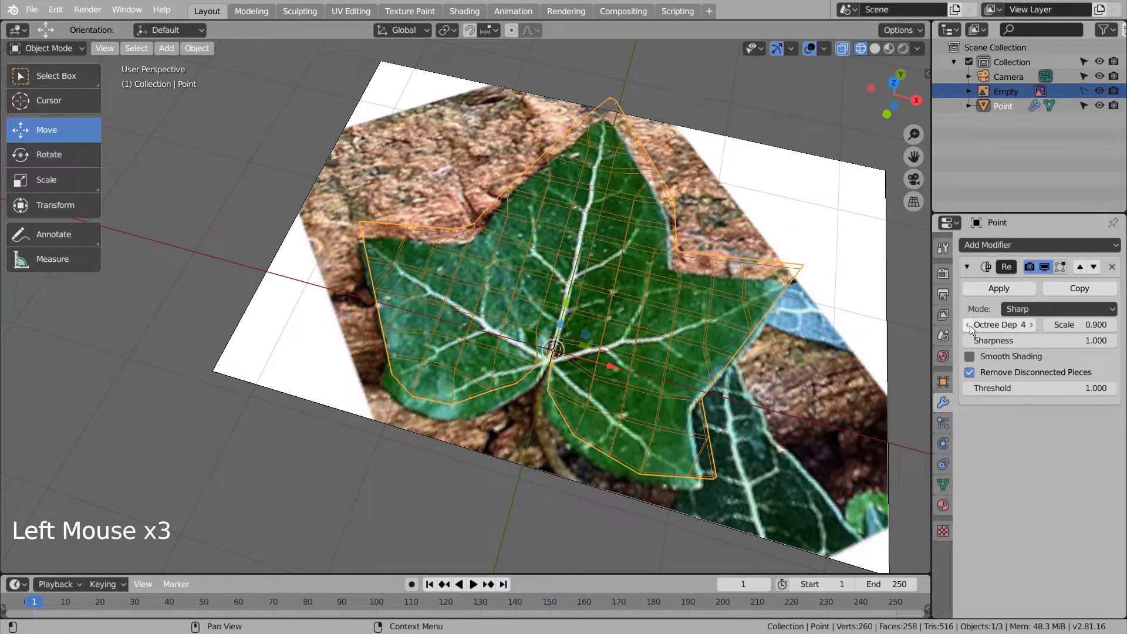
Apply the Remesh modifier and show the leaf mesh in Edit Mode with solid shading from the top view.
mouse_move(619, 329)
middle_mouse_down()
mouse_move(636, 386)
mouse_move(647, 361)
mouse_move(638, 280)
mouse_move(637, 326)
middle_mouse_up()
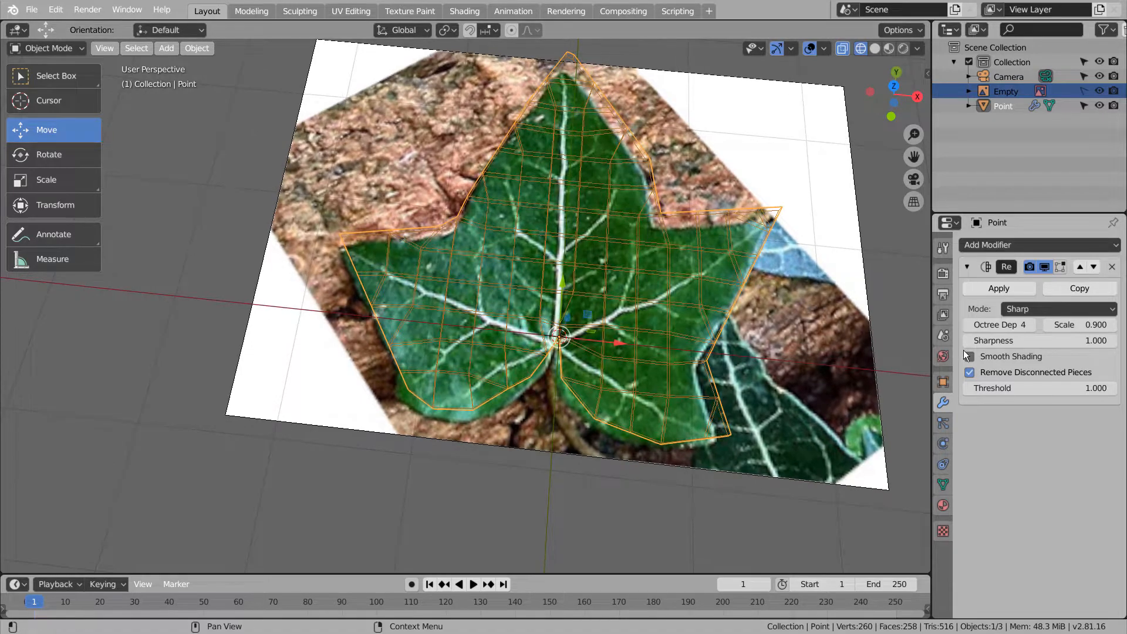
left_click(1022, 289)
middle_click_drag(693, 377, 578, 340)
middle_click_drag(600, 384, 641, 416)
key("Tab")
key("shift+z")
key("KP_7")
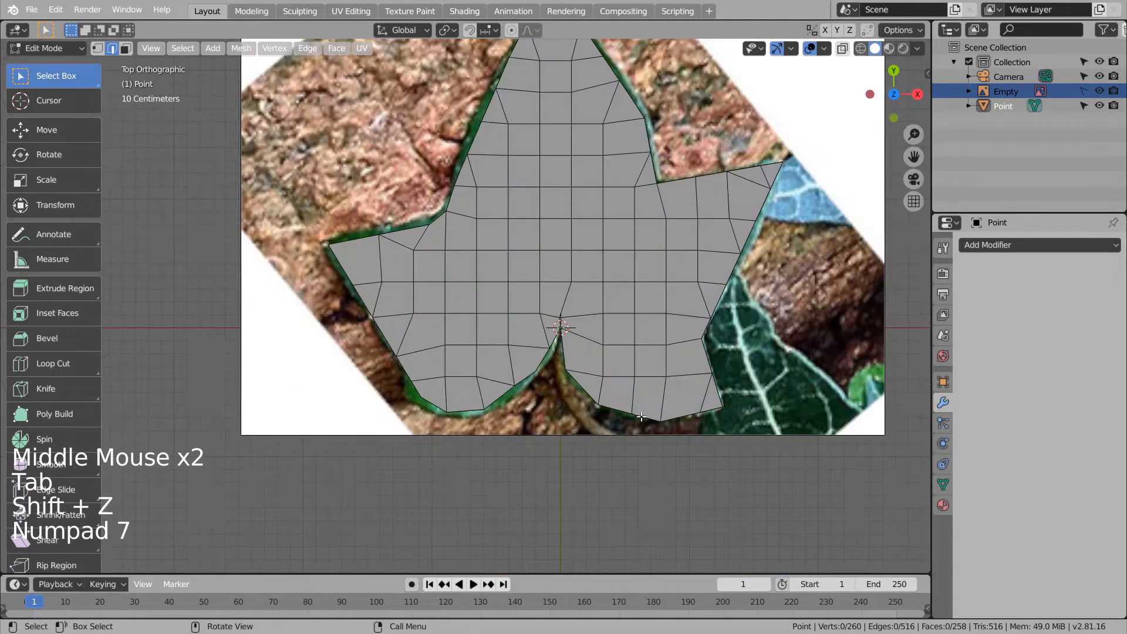
Select only the strip of faces along the central vein, from tip to vein junction, using face selection and wireframe shading.
middle_click_drag(564, 65, 532, 236, "shift")
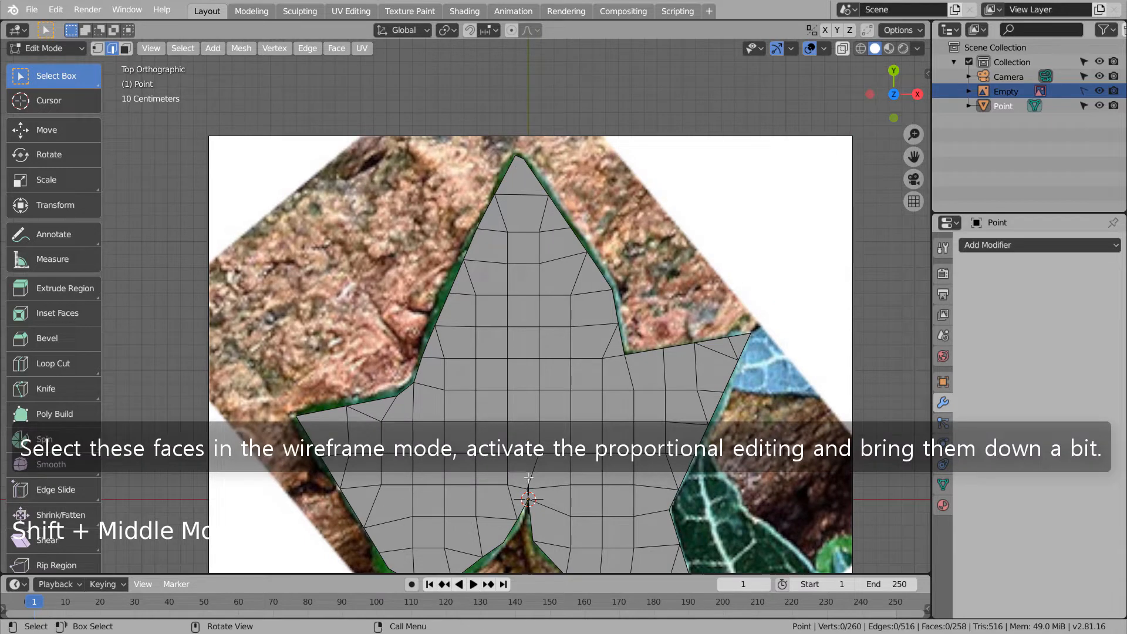
left_click(528, 175)
key("3")
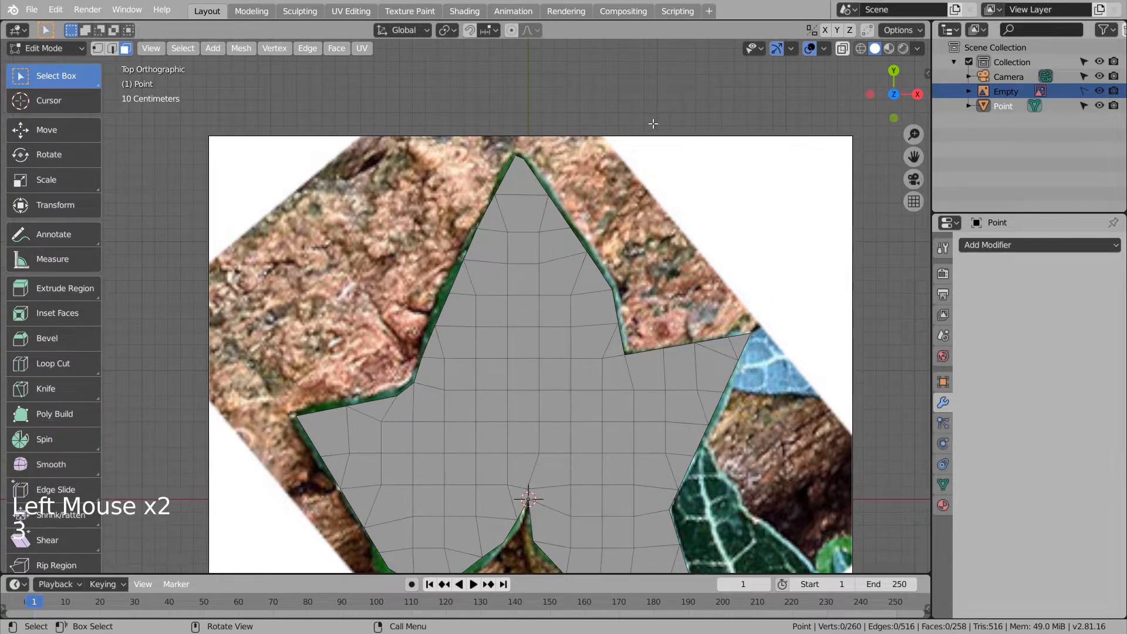
key("shift+z")
key("c")
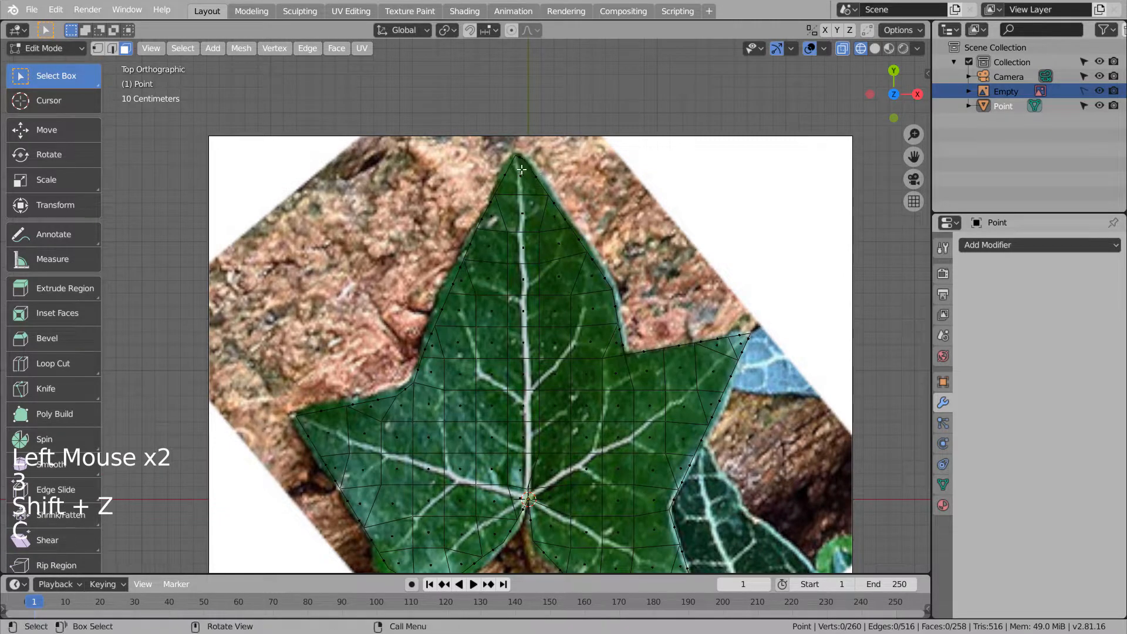
key("b")
left_click_drag(494, 116, 548, 535)
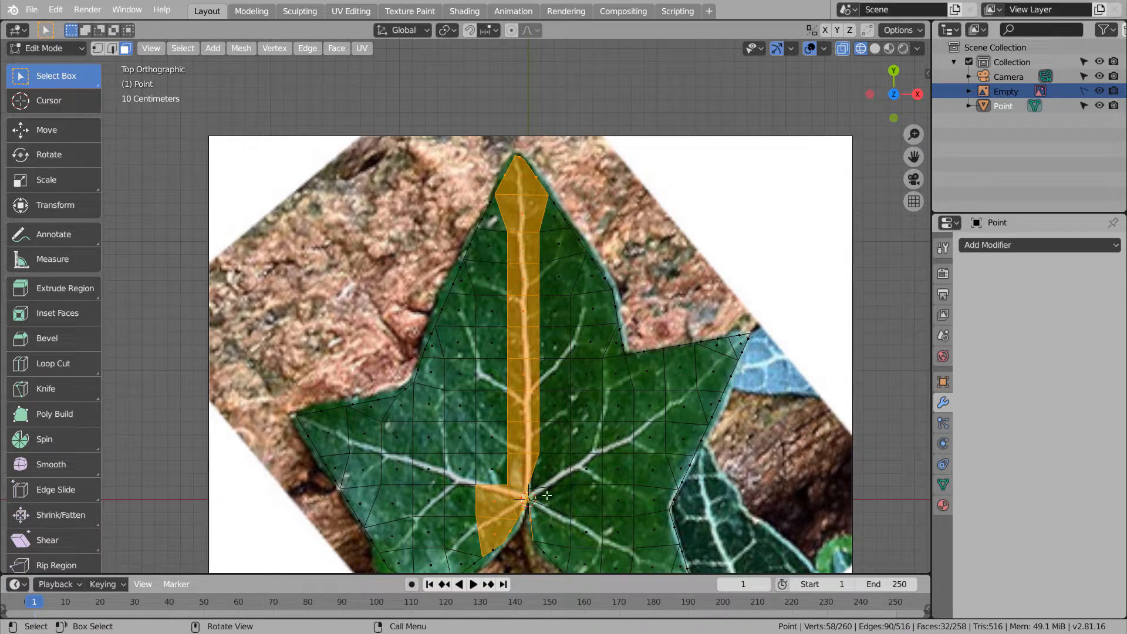
key("c")
middle_click_drag(479, 501, 498, 553)
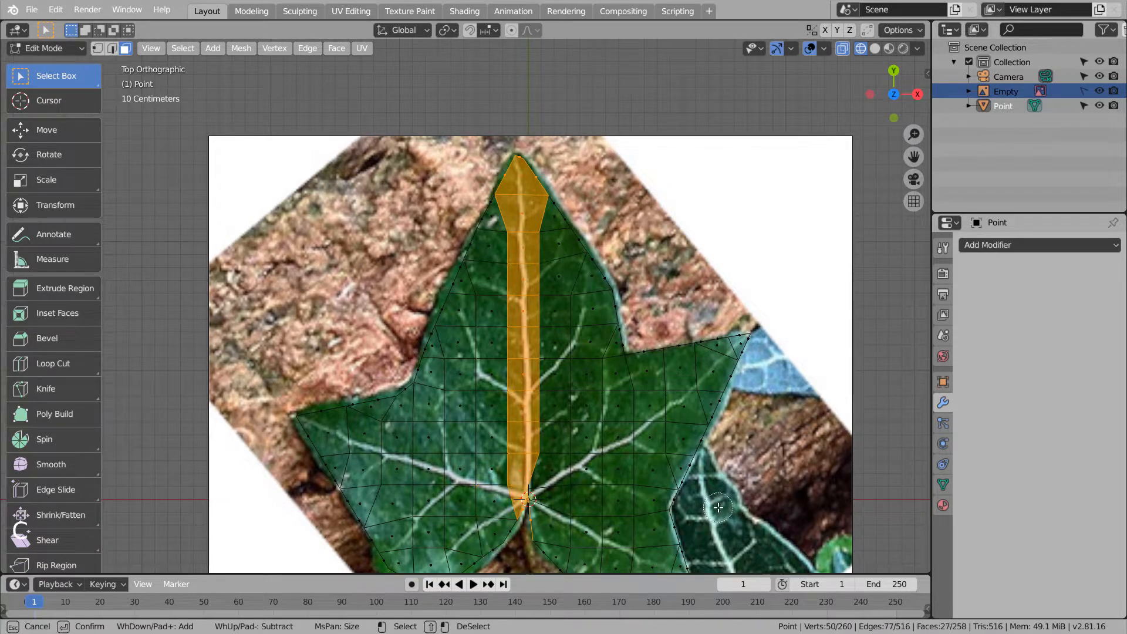
key("Escape")
Lower the selected vein faces slightly along Z with proportional editing enabled, and return to Object Mode.
middle_click_drag(657, 433, 234, 223)
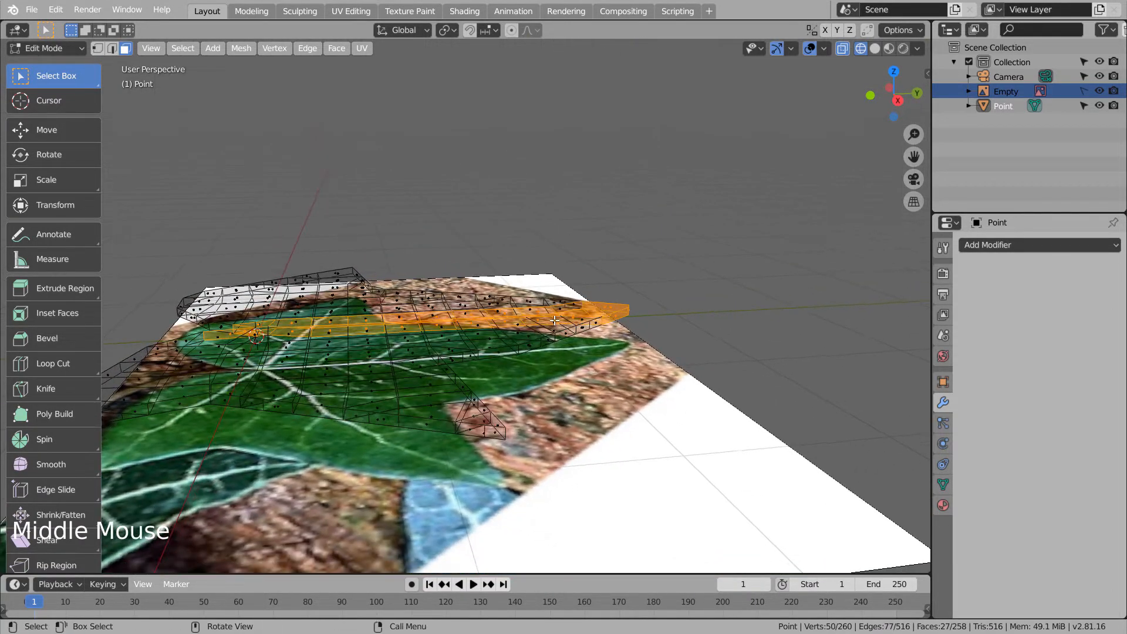
left_click(47, 130)
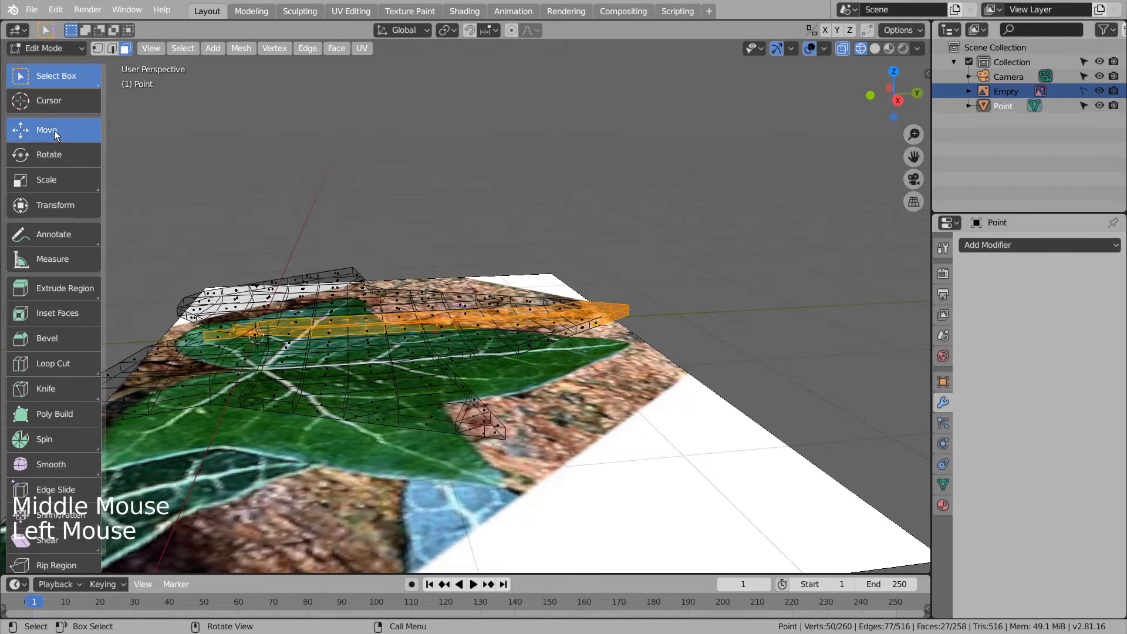
left_click(512, 31)
left_click_drag(430, 267, 430, 291)
key("Tab")
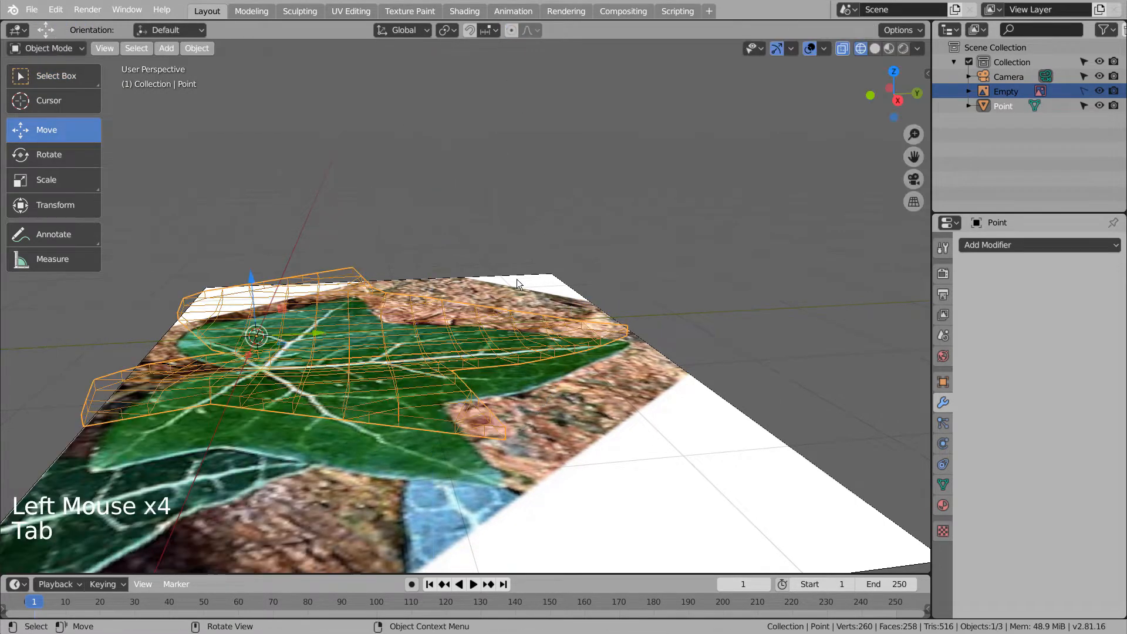
Hide the reference image empty in the viewport and select the leaf mesh.
middle_click_drag(612, 238, 657, 279)
left_click(1099, 91)
left_click(620, 372)
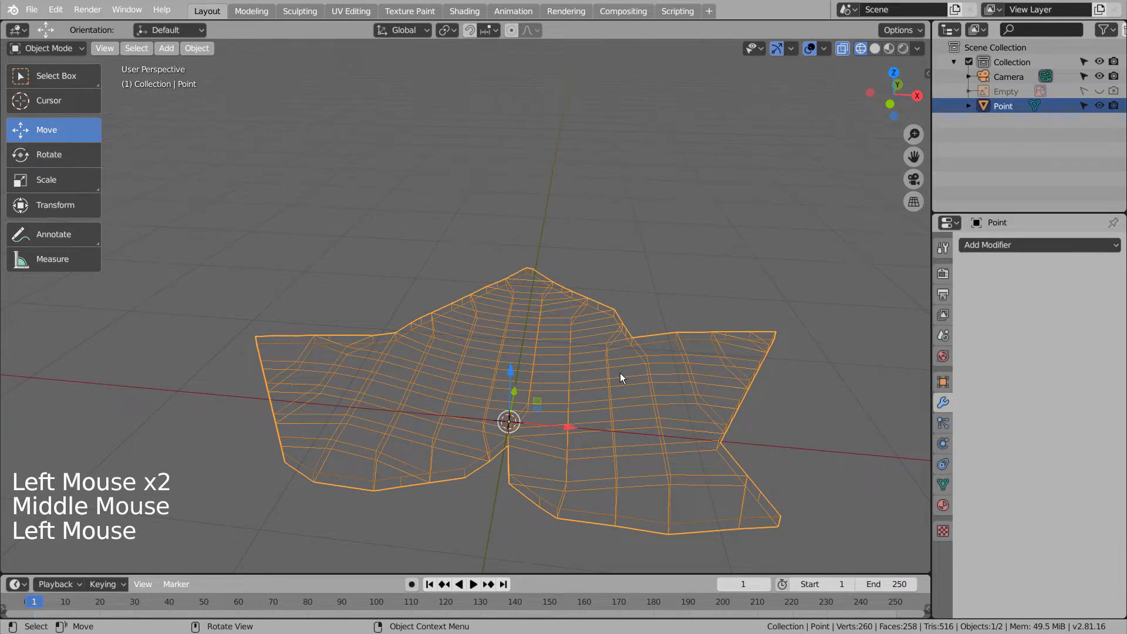
Unwrap all of the leaf's faces with Project From View from the top view.
key("KP_7")
middle_click_drag(634, 380, 586, 348, "shift")
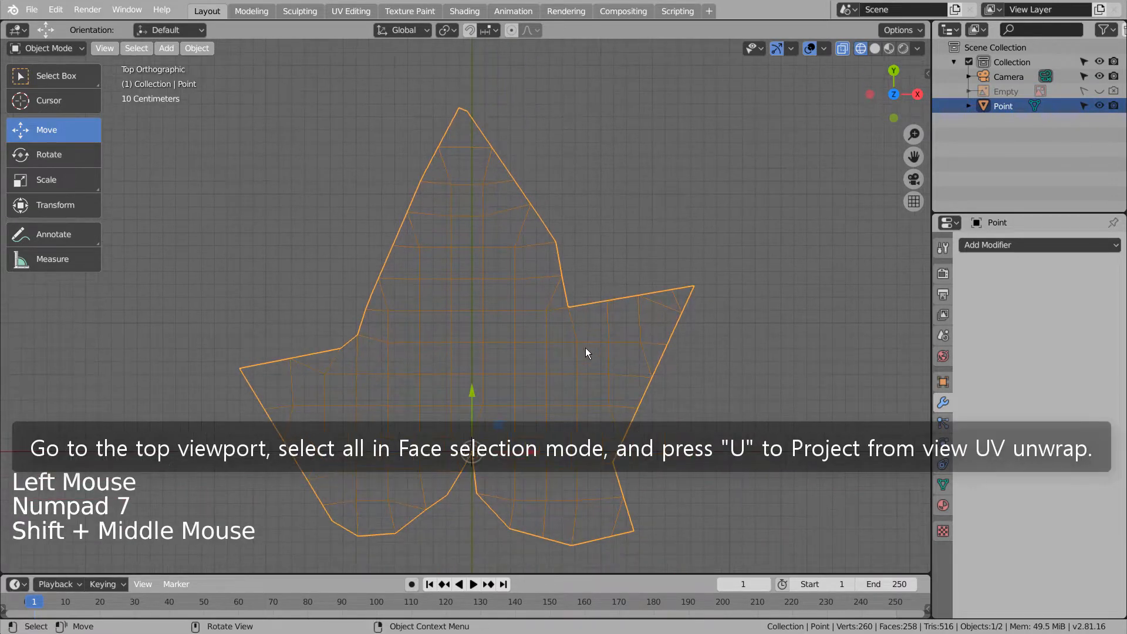
key("Tab")
key("a")
key("u")
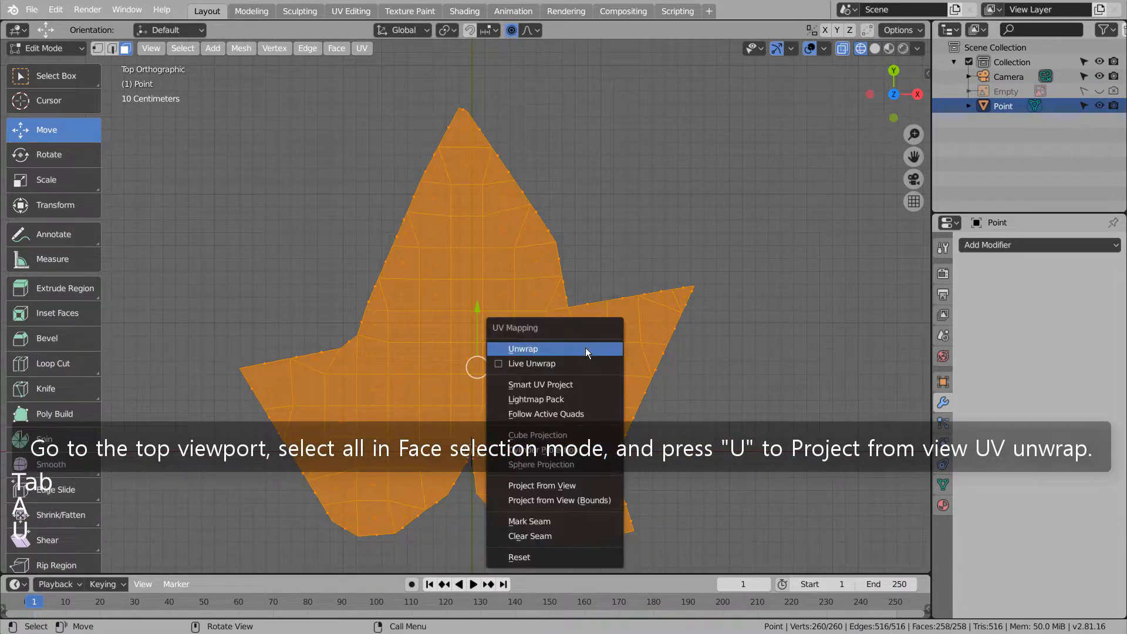
left_click(564, 488)
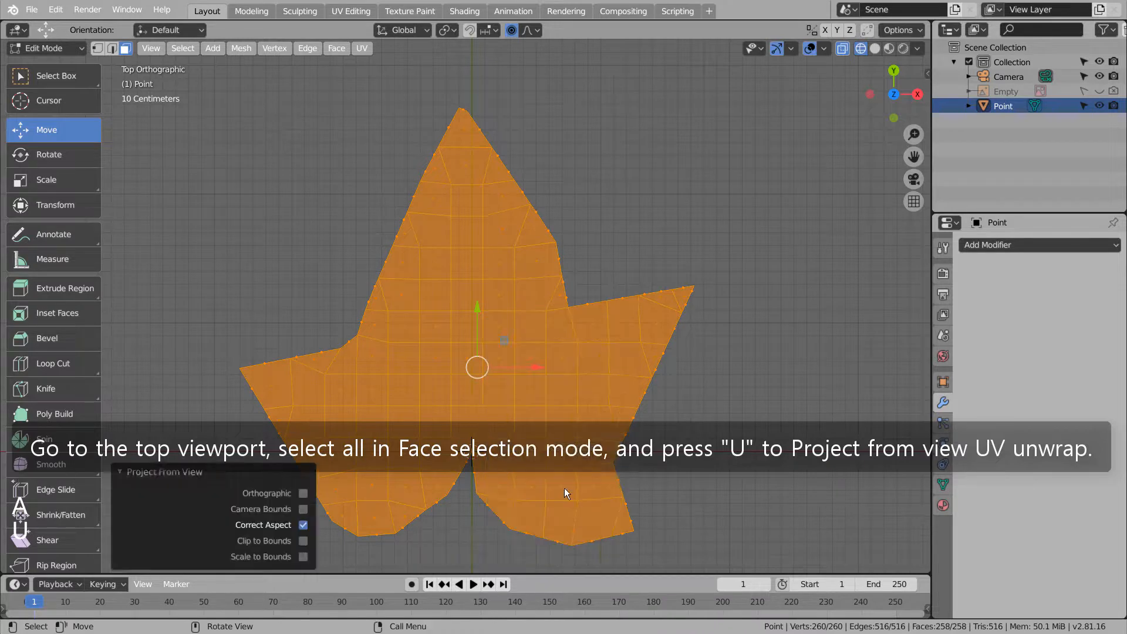
Open the UV Editing workspace and export the leaf's UV layout as uv.png.
left_click(353, 11)
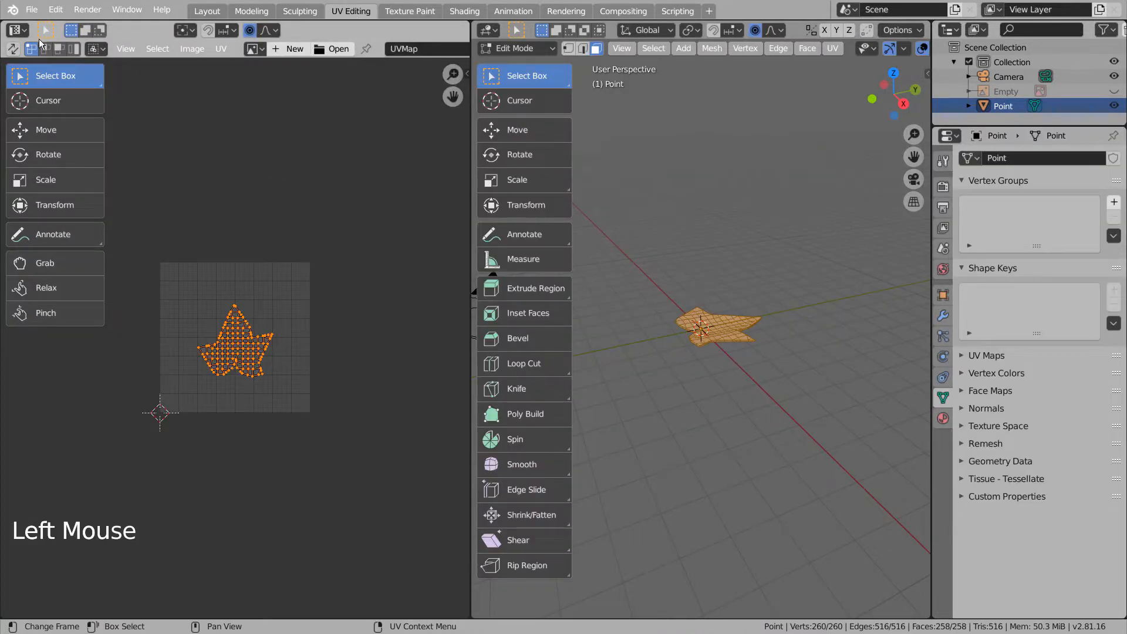
left_click(220, 48)
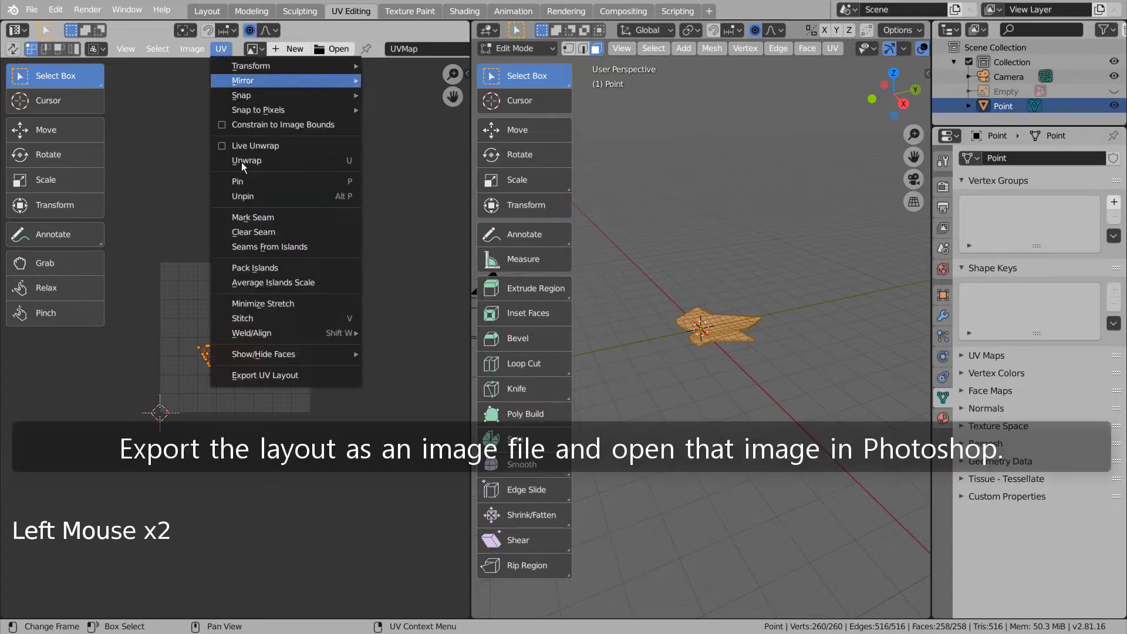
left_click(283, 370)
left_click(423, 534)
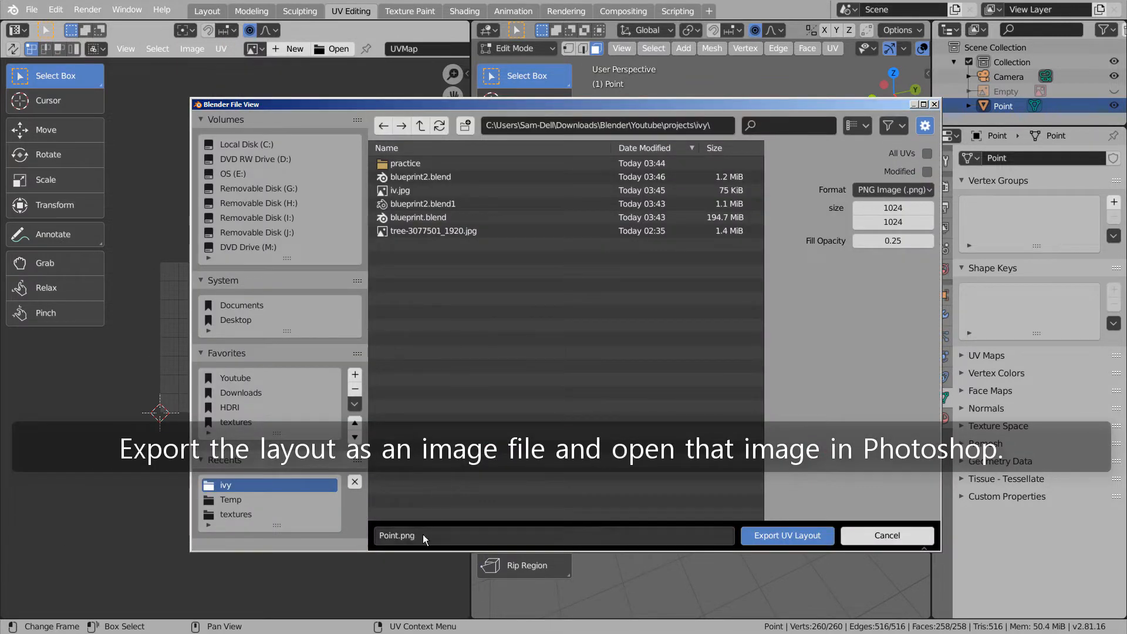
type("uv.png")
key("Return")
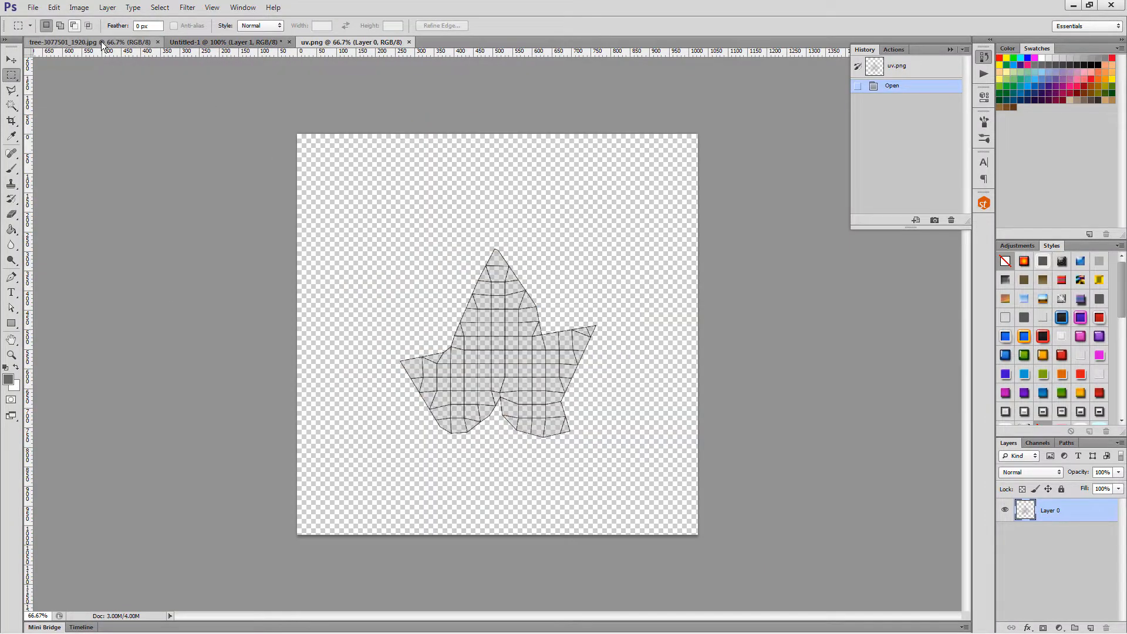
In Photoshop, copy the entire ivy reference image from Untitled-1 and paste it into uv.png as a new layer.
left_click(247, 42)
key("ctrl+a")
key("ctrl+c")
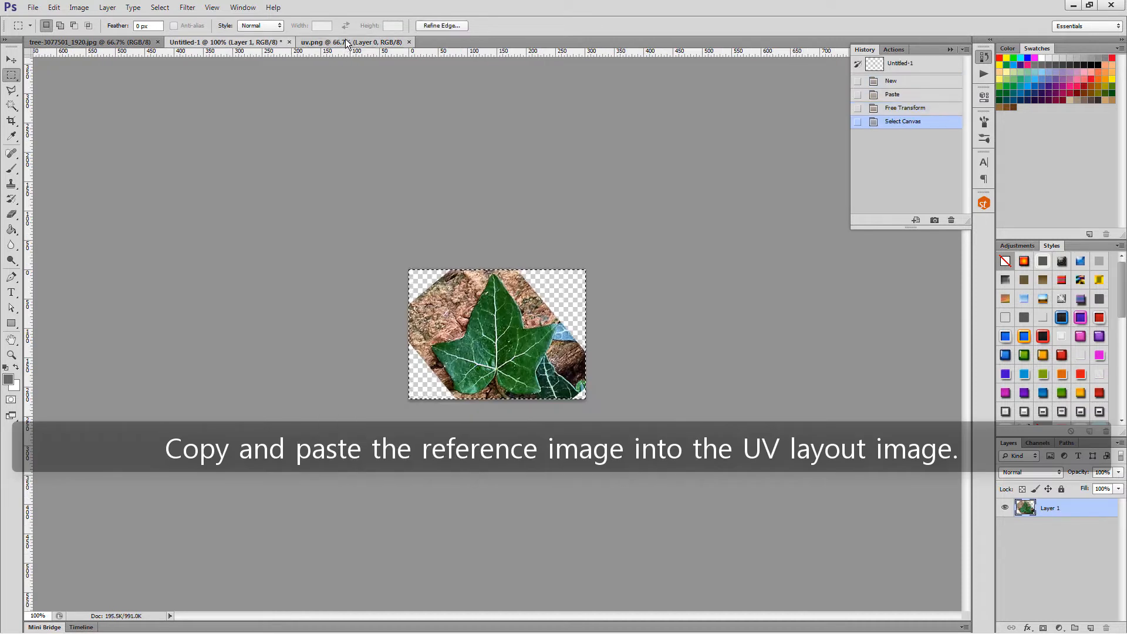
left_click(346, 42)
key("ctrl+v")
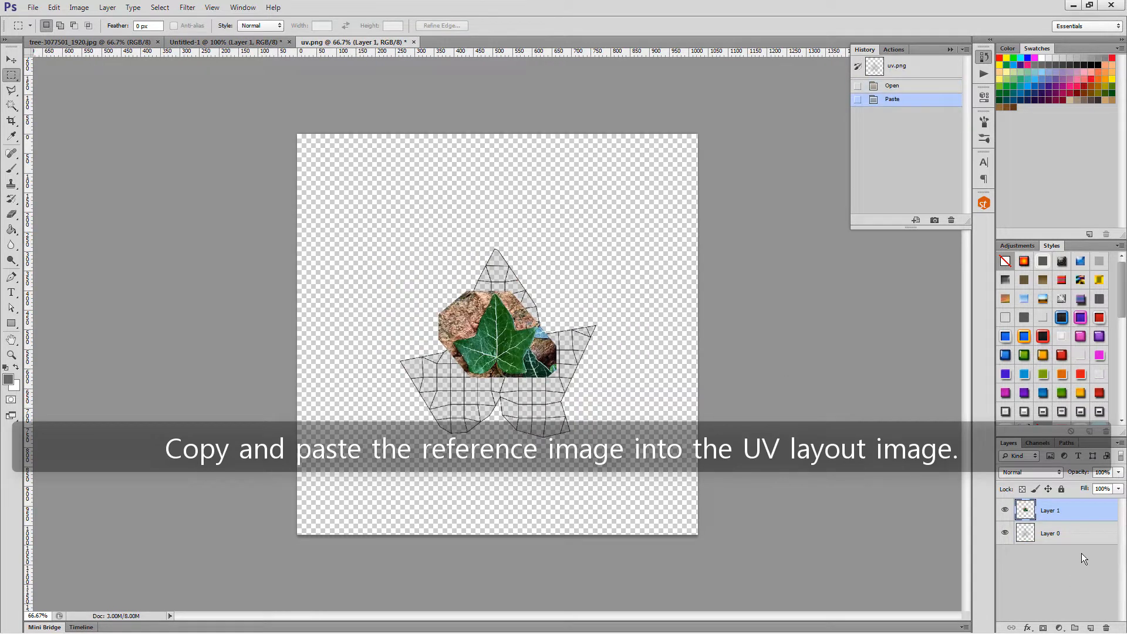
Place the reference photo's layer below the UV layout layer and scale it proportionally to about 258% around its centre.
left_click_drag(1082, 506, 1083, 505)
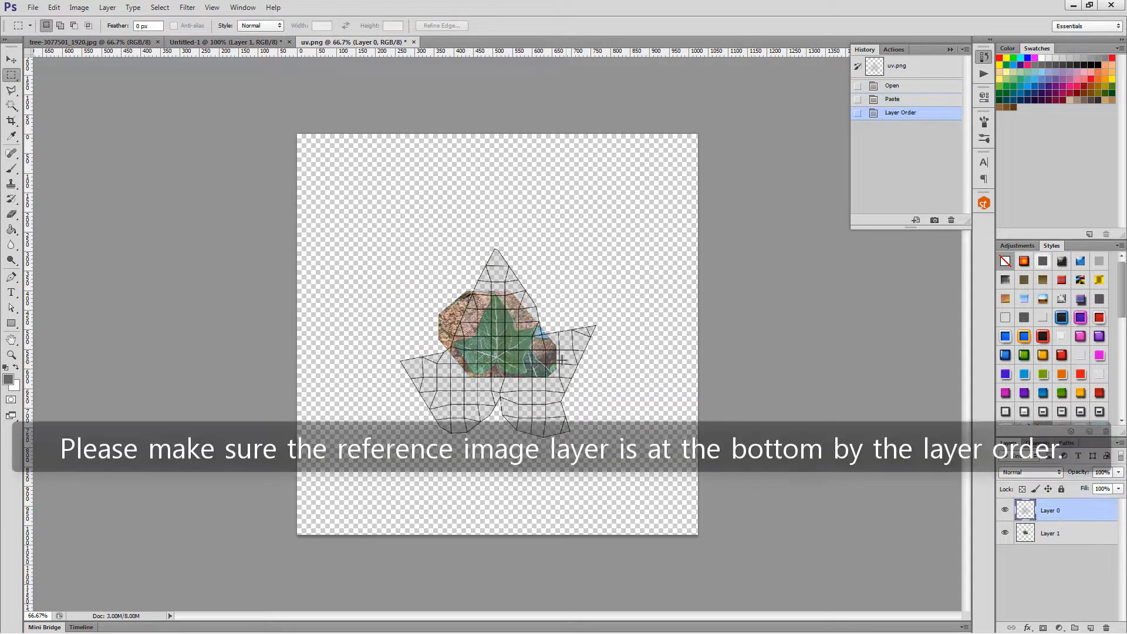
left_click(1053, 537)
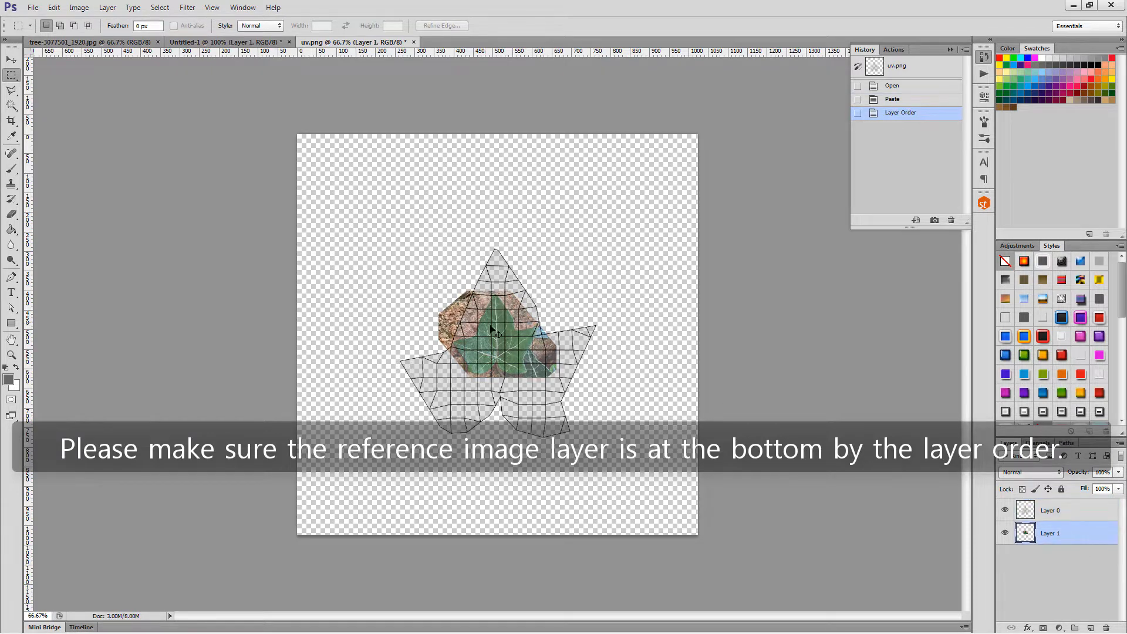
key("ctrl+t")
left_click_drag(559, 289, 646, 210, "alt+shift")
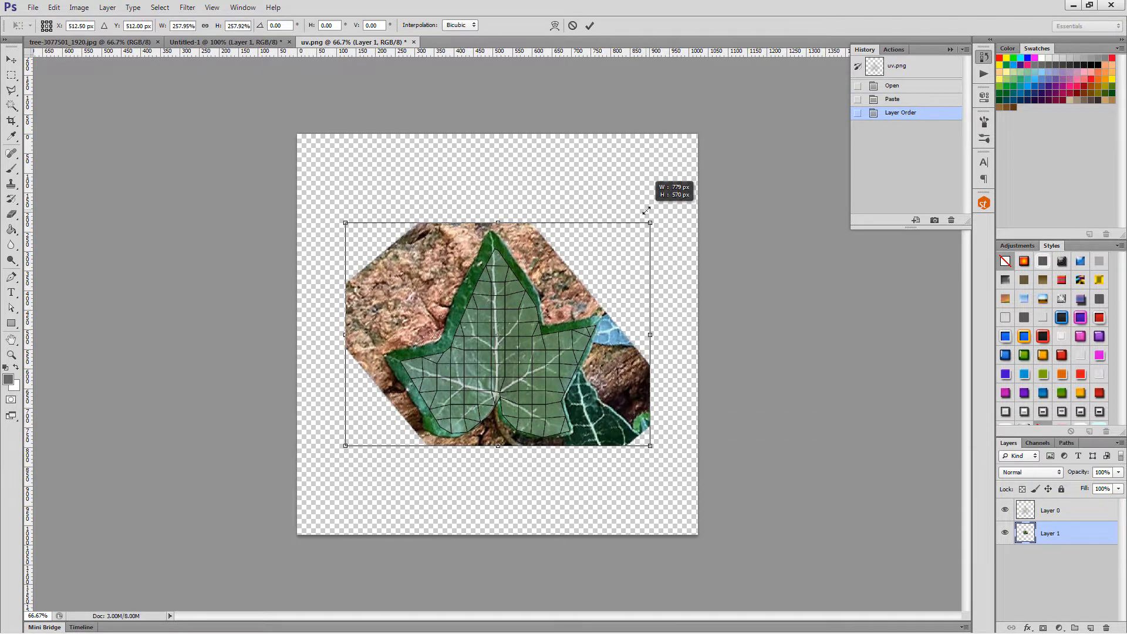
key("Return")
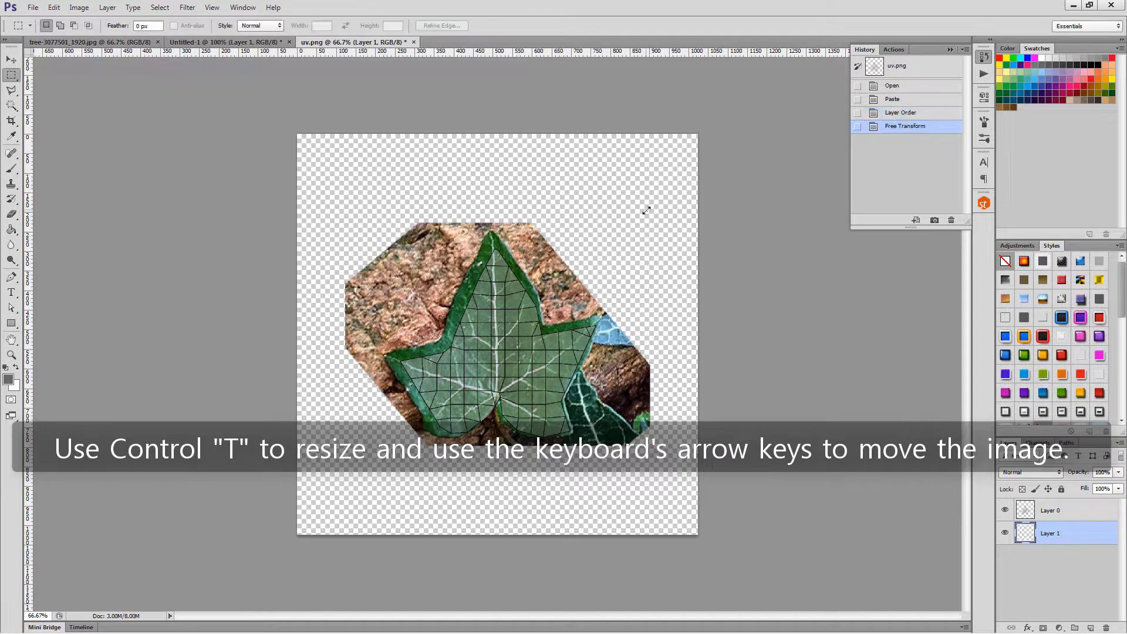
Nudge the reference photo layer until its ivy leaf lines up with the UV wireframe.
key("Right")
key("Right")
key("Right")
key("Right")
key("Right")
key("Right")
key("Right")
key("Right")
key("Right")
key("Right")
key("Right")
key("Right")
key("Right")
key("Right")
key("Right")
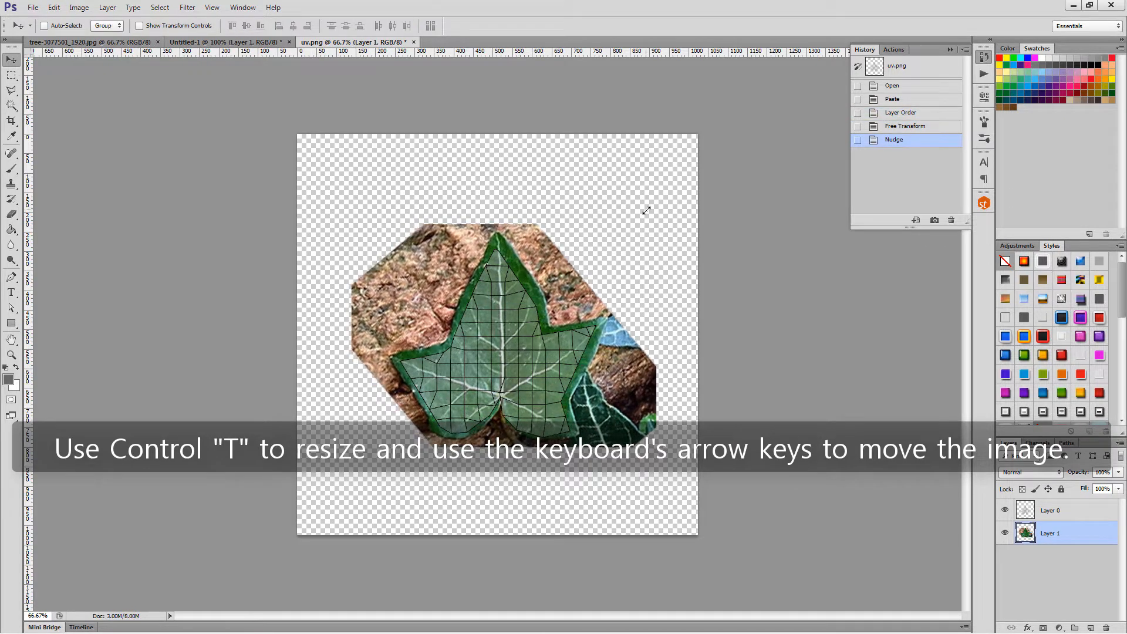
key("Left")
key("Left")
key("Left")
key("Left")
key("Left")
key("Left")
key("Down")
key("Down")
key("Down")
key("Down")
key("Down")
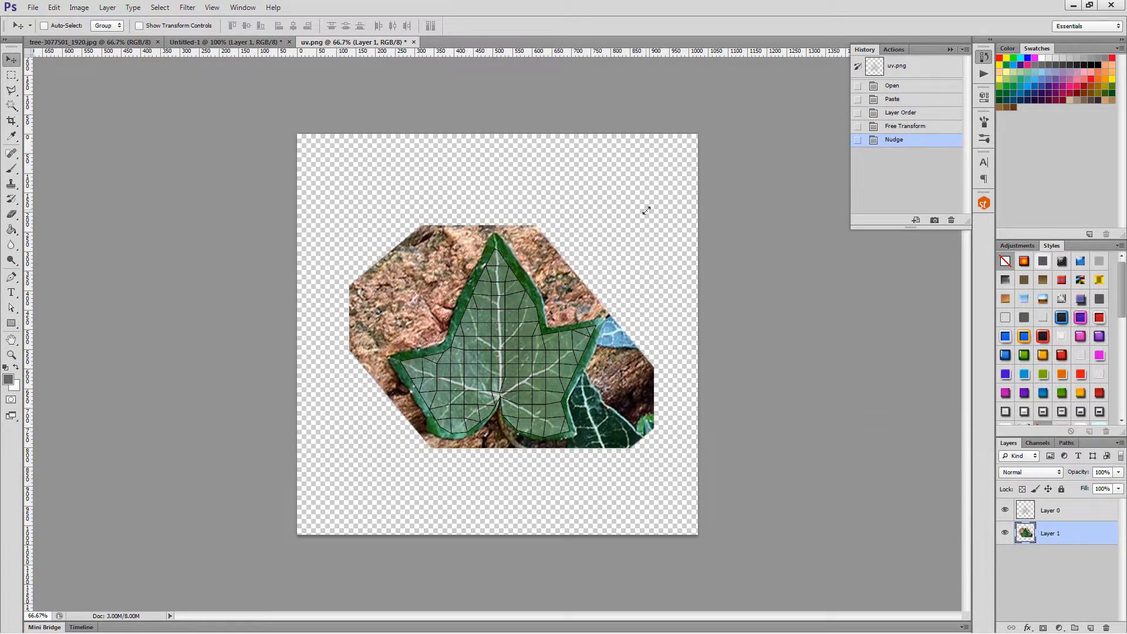
key("Up")
key("Up")
key("Up")
key("Up")
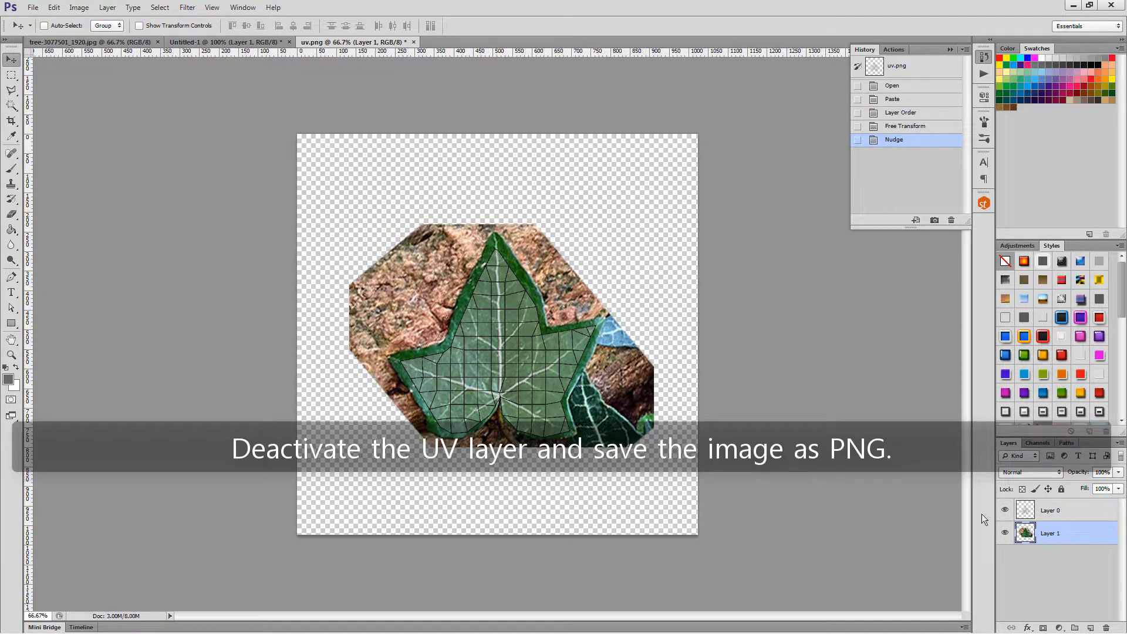
Hide the UV layout layer and save the image as uv2 in PNG format with the default PNG options.
left_click(1005, 510)
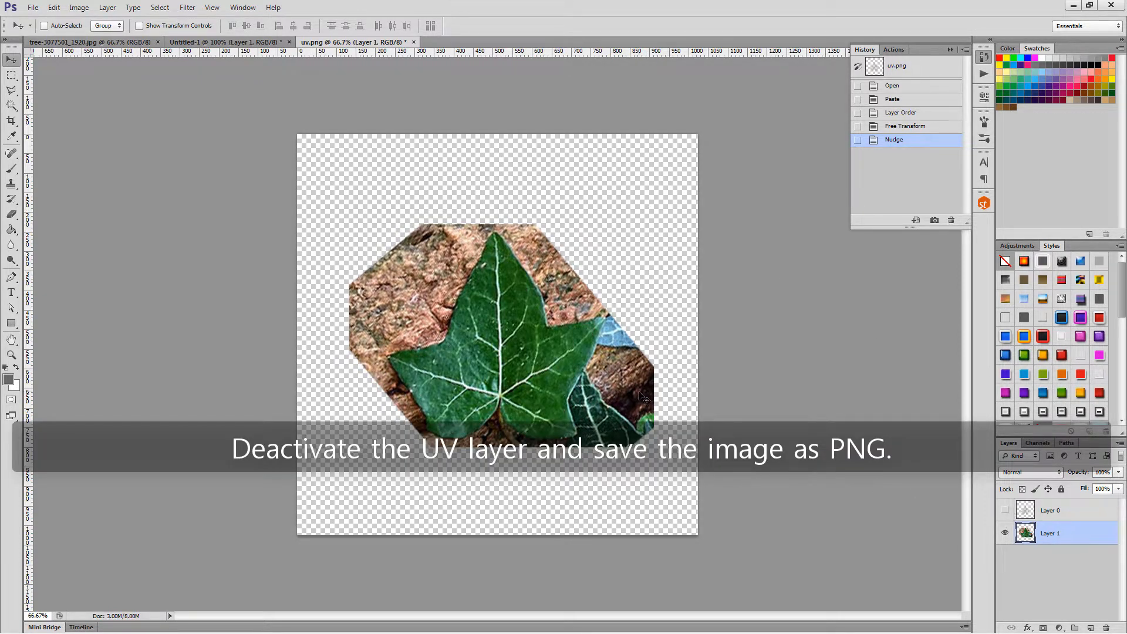
key("ctrl+shift+s")
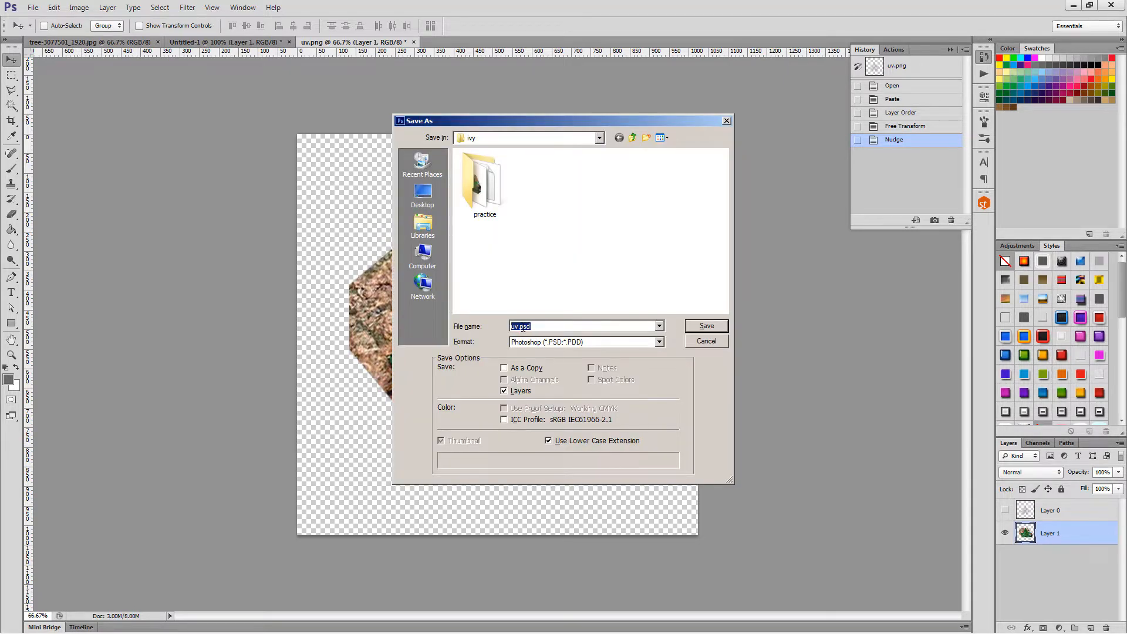
type("2")
left_click(580, 339)
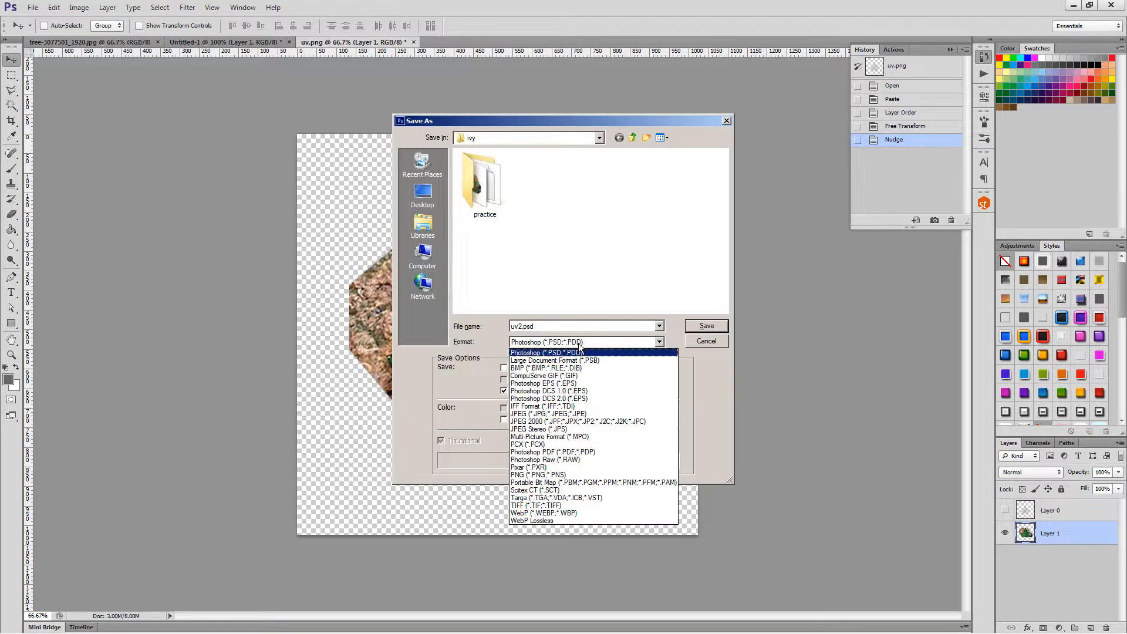
left_click(591, 475)
key("Return")
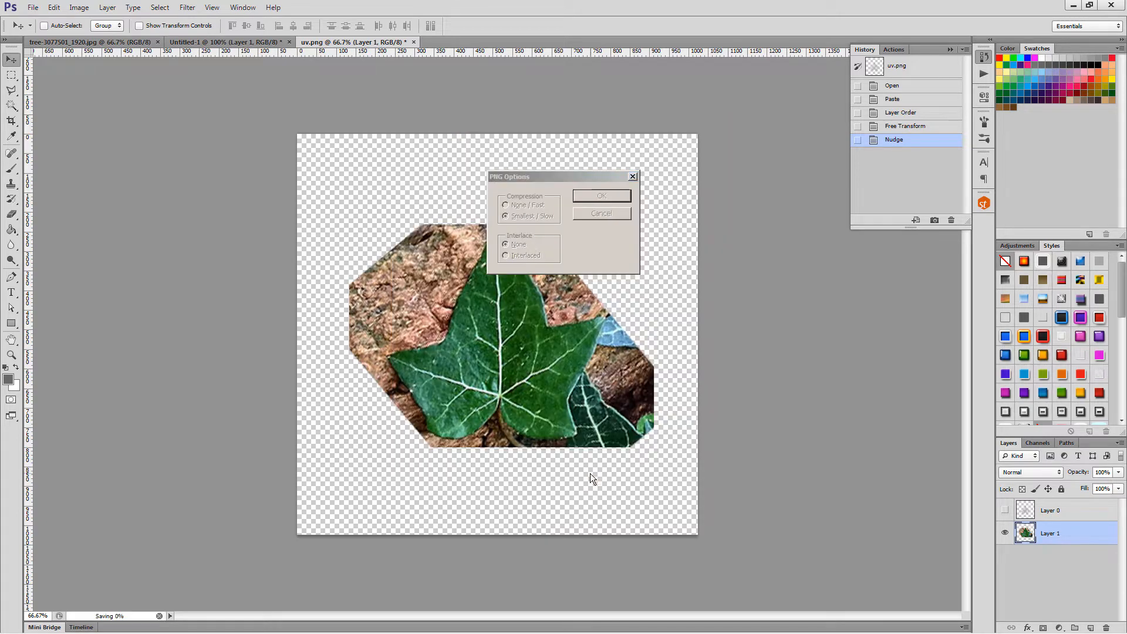
key("Return")
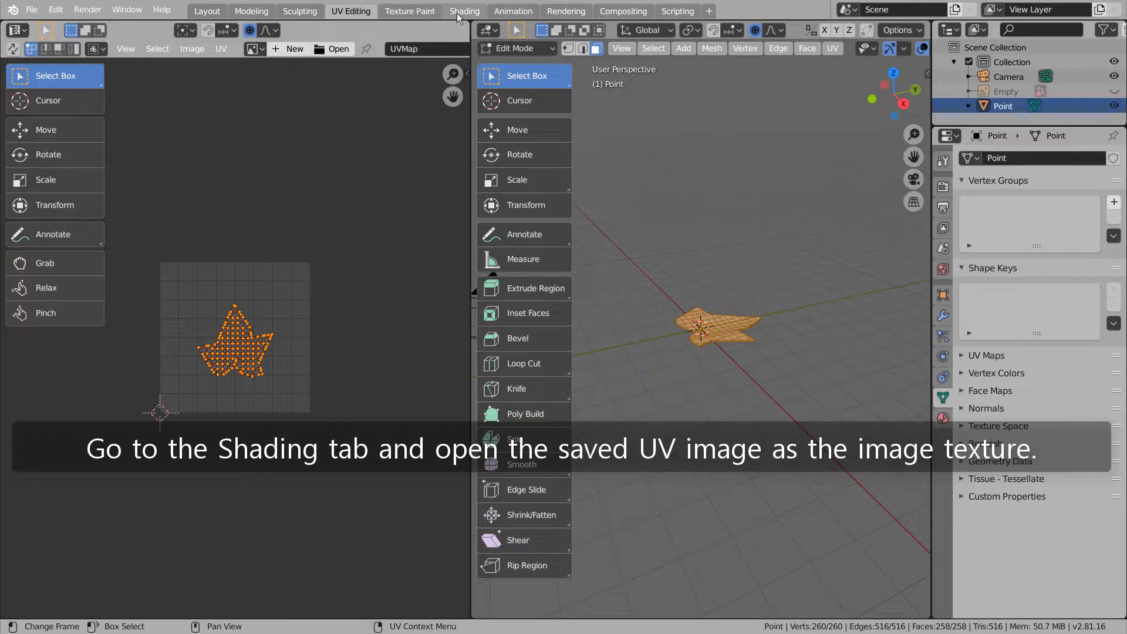
Switch to Blender and open the Shading workspace.
left_click(458, 12)
Try to load uv2.png onto the leaf's Principled BSDF node with Principled Texture Setup.
double_click(581, 374)
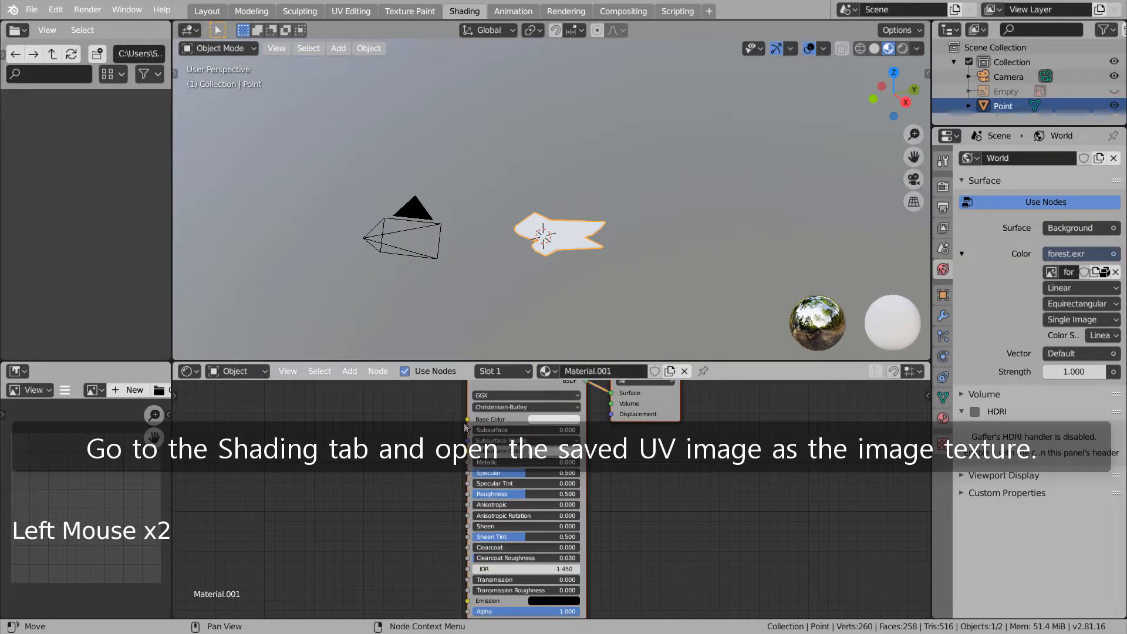
double_click(509, 386)
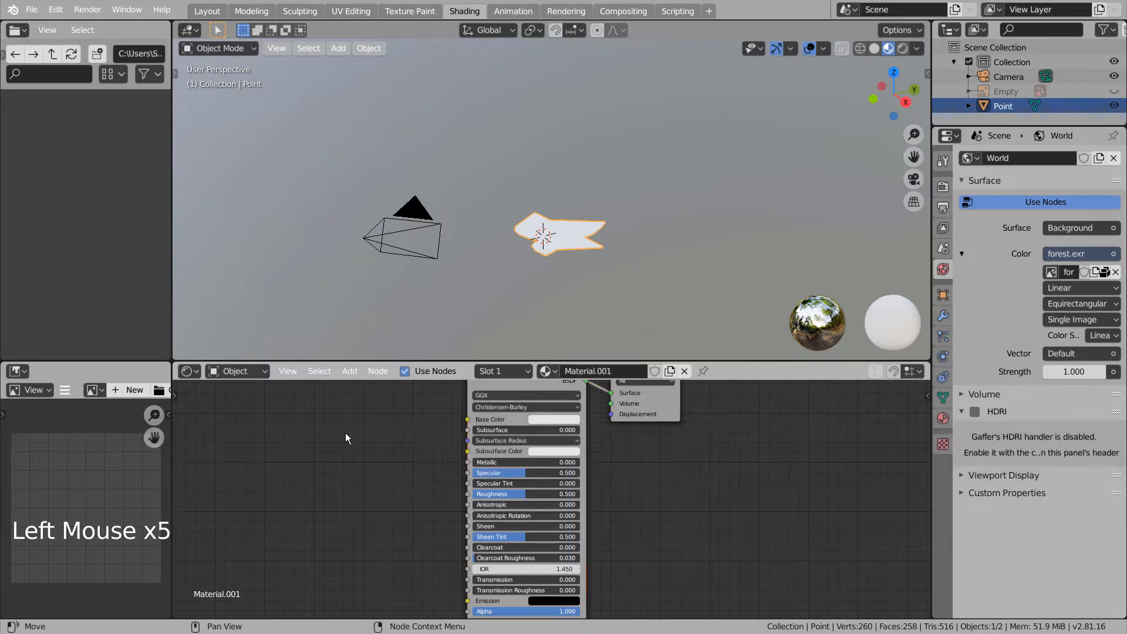
key("ctrl+shift+t")
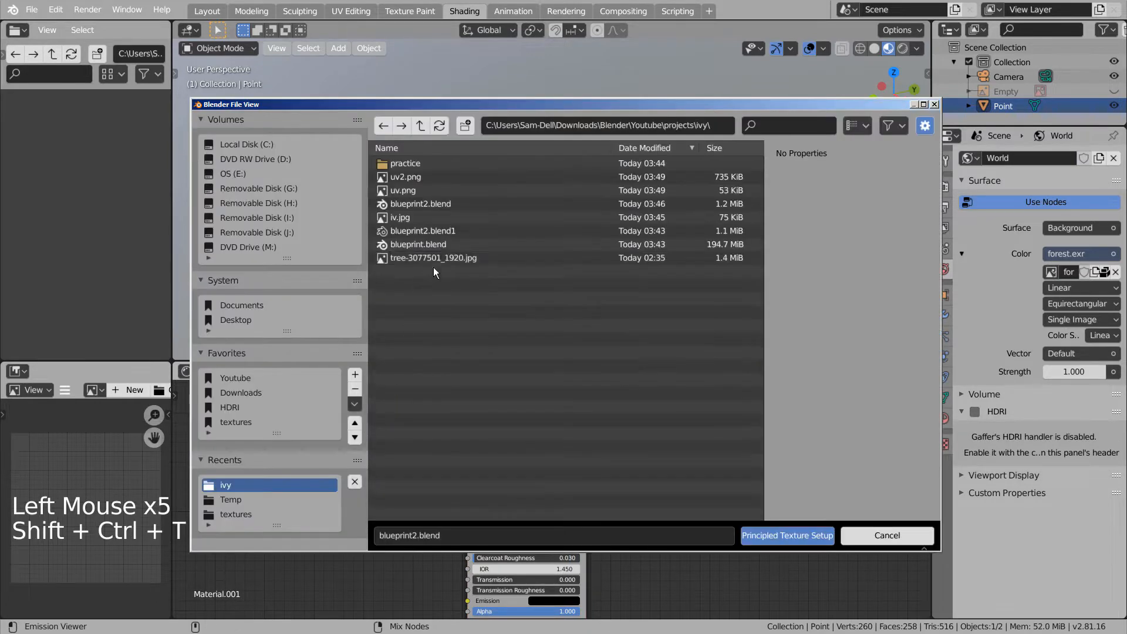
double_click(404, 177)
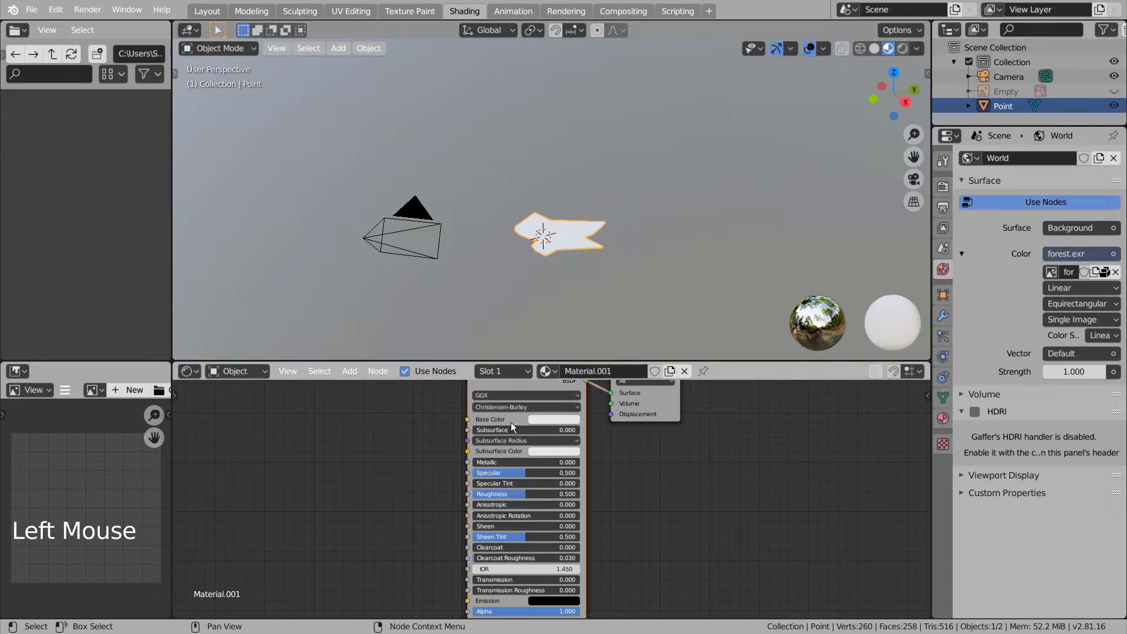
Add an Image Texture node, connect its Color to the Principled BSDF's Base Color, and load uv2.png into it.
key("shift+a")
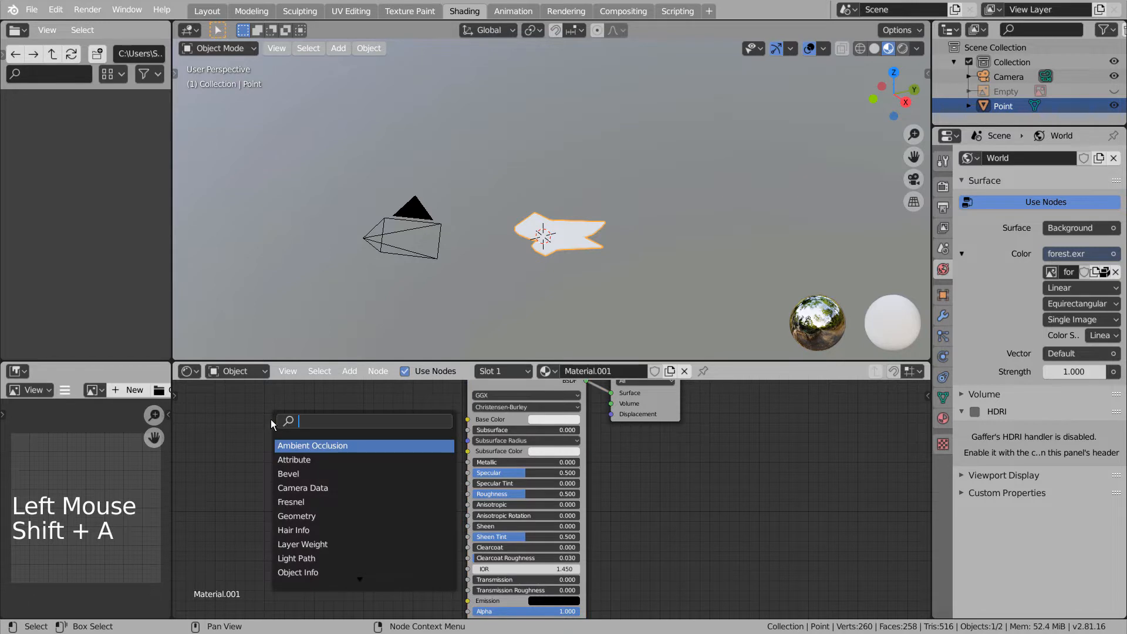
type("im")
left_click(307, 444)
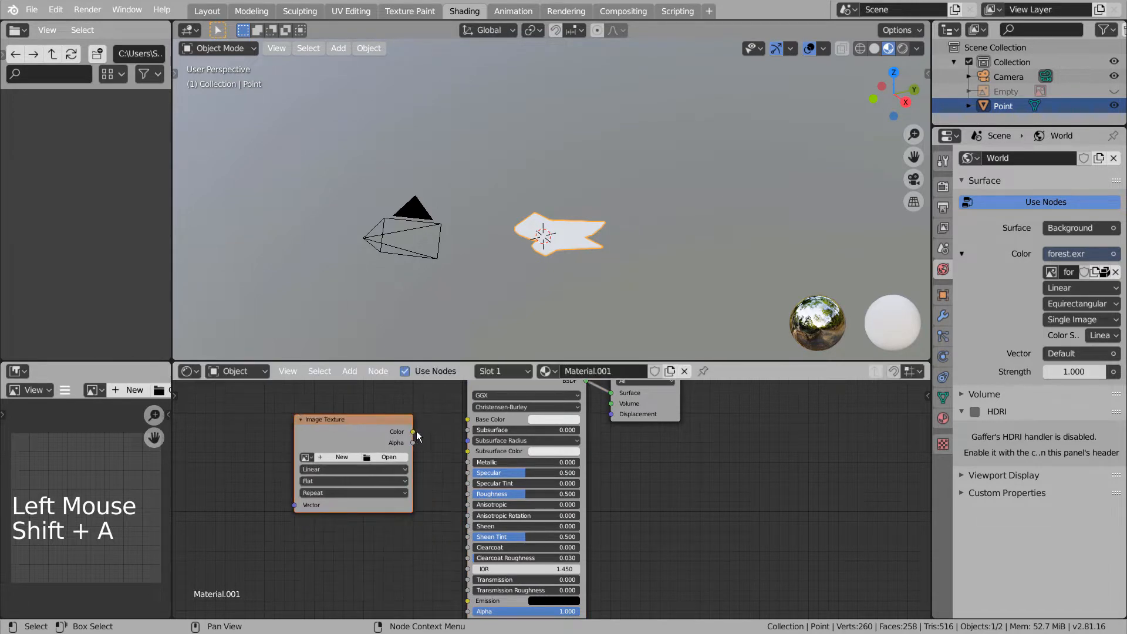
left_click_drag(413, 432, 468, 419)
left_click(387, 457)
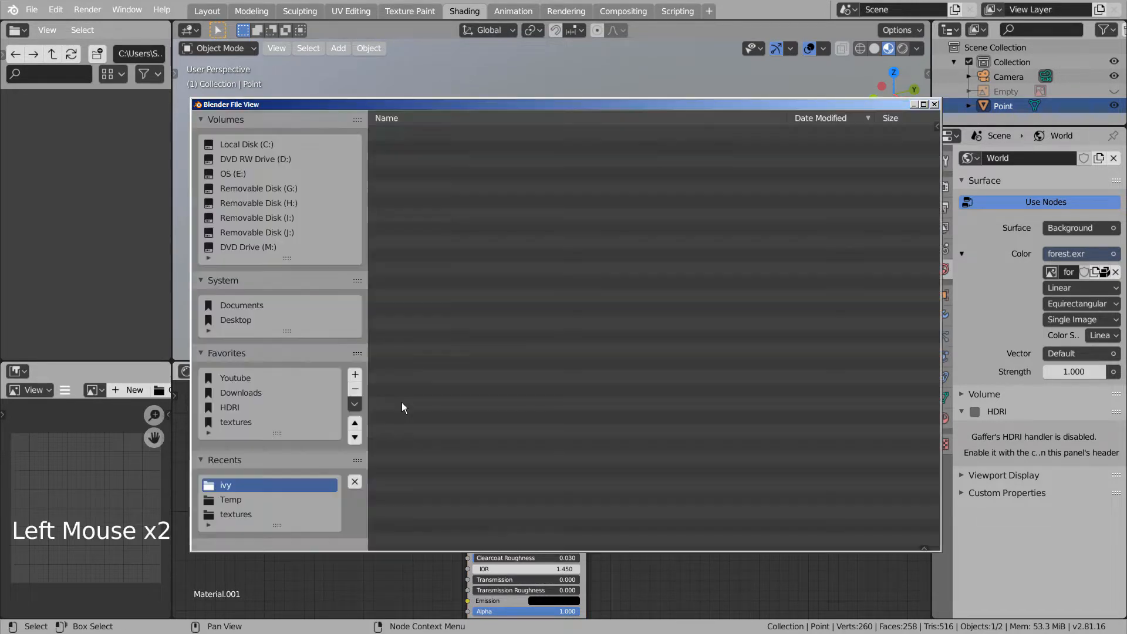
double_click(397, 176)
middle_click_drag(590, 206, 478, 120)
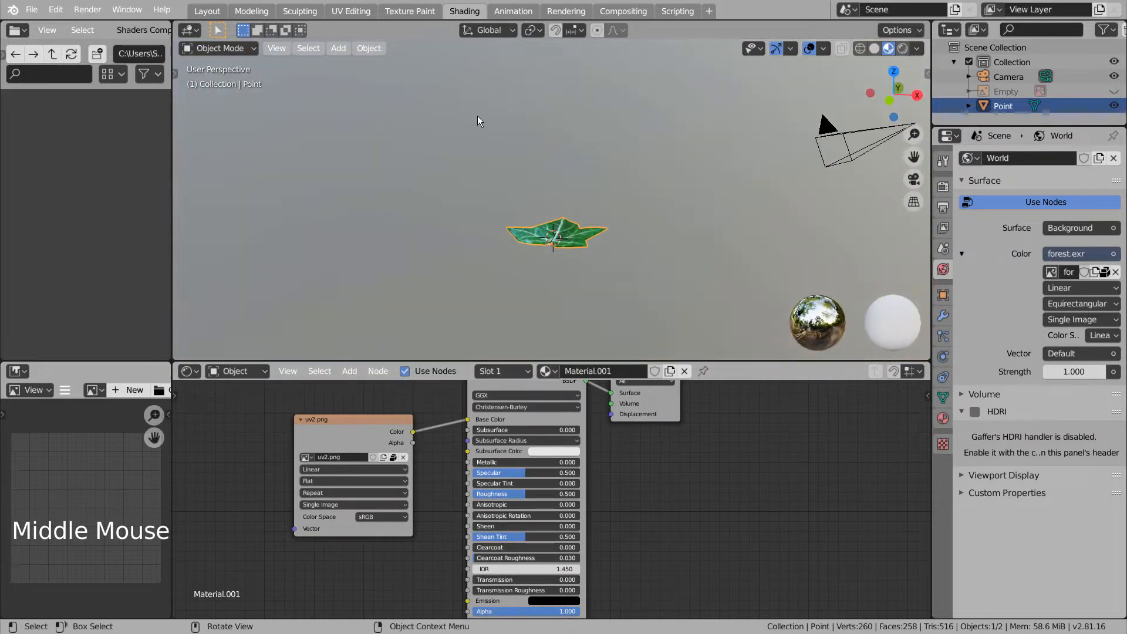
In the Layout workspace, switch to rendered shading and add a level 3 subdivision surface modifier to the leaf.
left_click(207, 11)
left_click(898, 48)
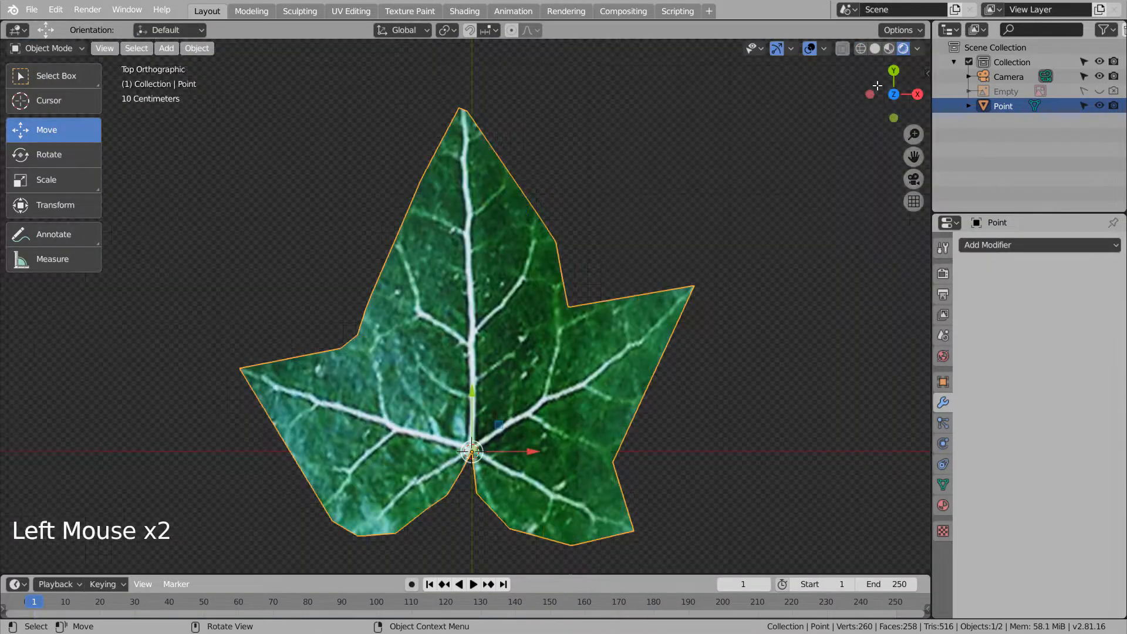
mouse_move(719, 364)
middle_mouse_down()
mouse_move(706, 288)
mouse_move(744, 253)
mouse_move(643, 327)
mouse_move(616, 365)
mouse_move(684, 272)
mouse_move(660, 306)
middle_mouse_up()
key("ctrl+3")
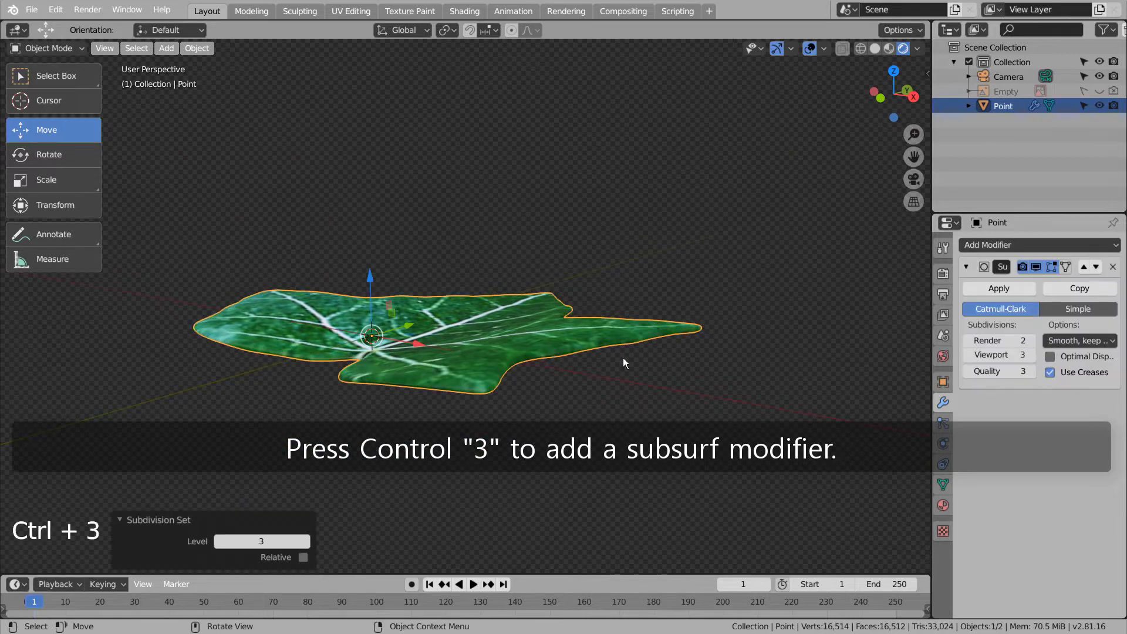
middle_click_drag(622, 357, 717, 389)
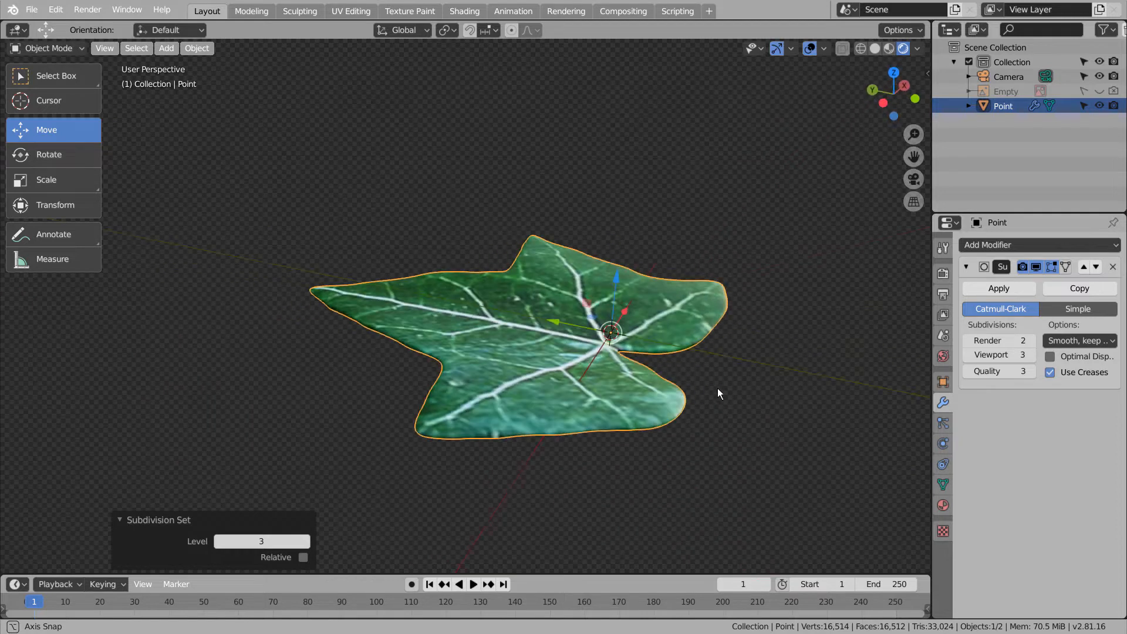
Open the leaf's material properties and deselect the leaf in the viewport.
left_click(698, 306)
left_click(944, 506)
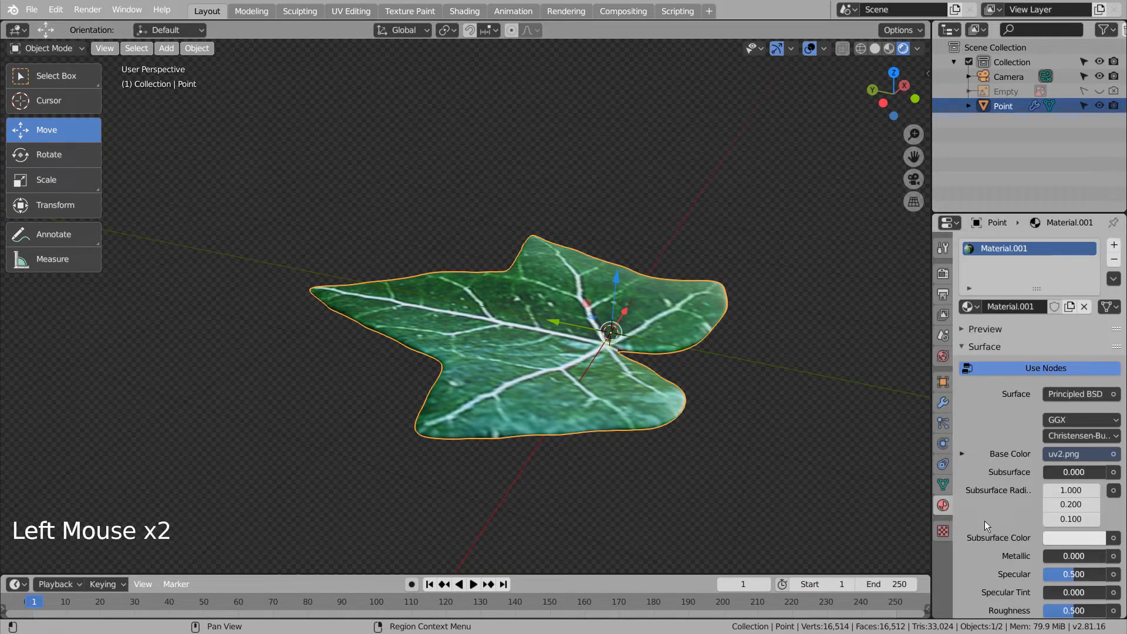
left_click(776, 455)
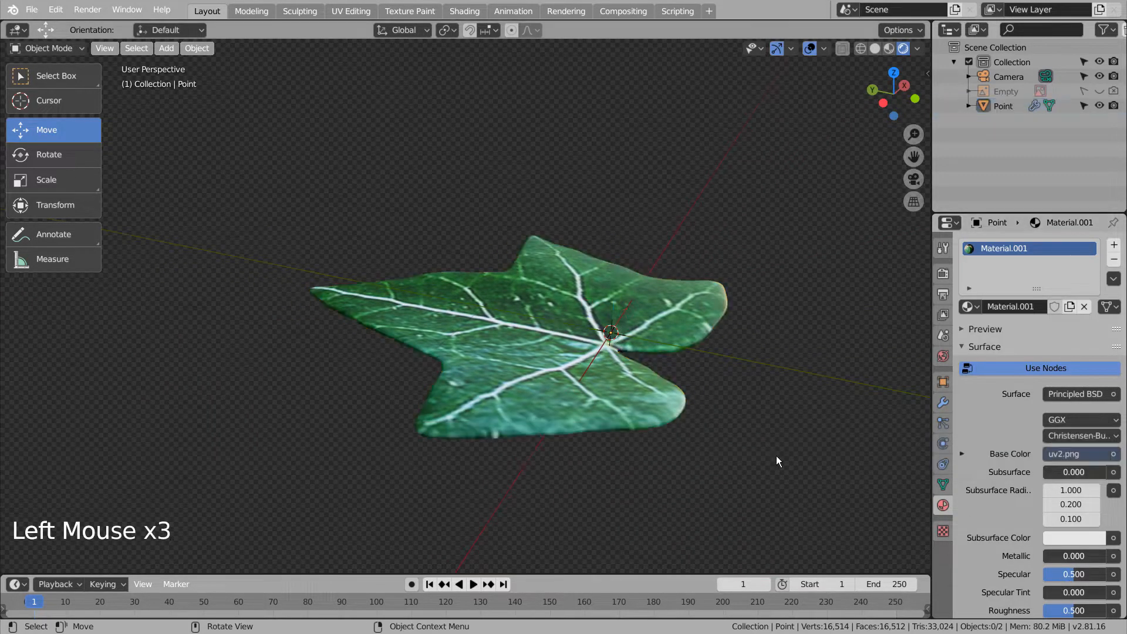
middle_click_drag(776, 456, 762, 435)
Try a Specular value of 0 on the leaf material, and undo it.
left_click_drag(1052, 570, 986, 552)
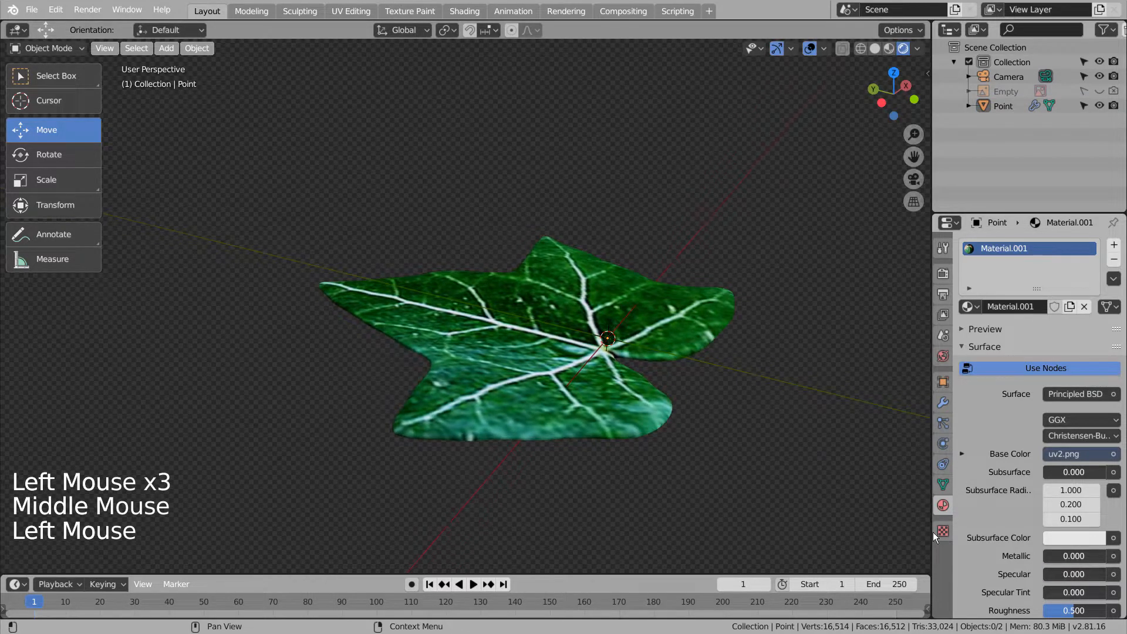
left_click(773, 368)
key("ctrl+z")
left_click(767, 379)
middle_click_drag(767, 380, 850, 406)
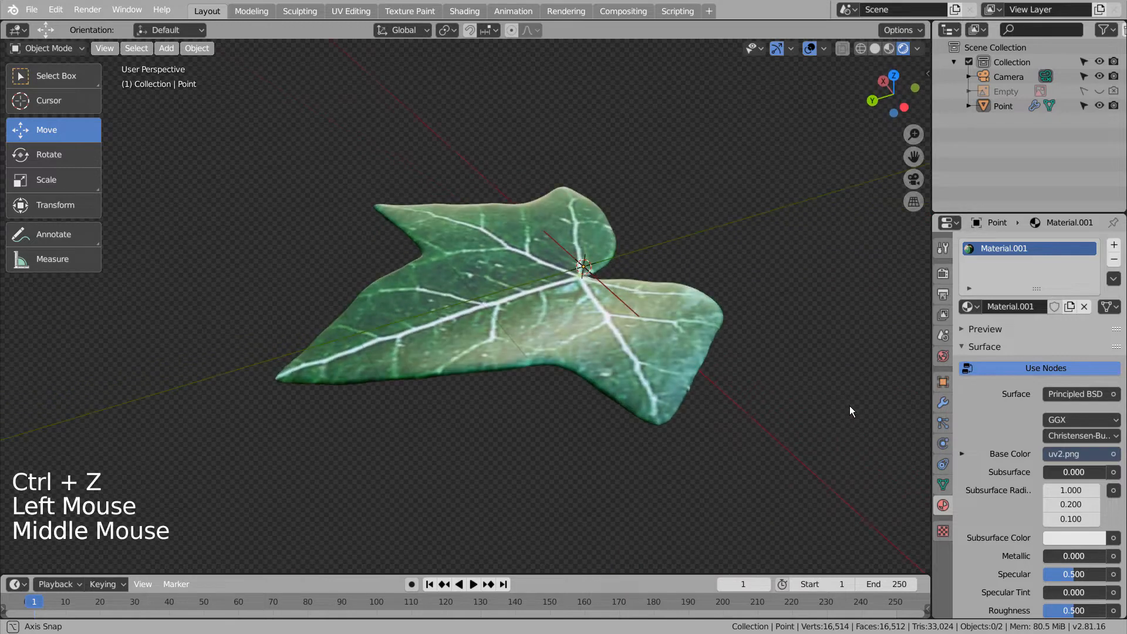
Set the leaf material's Specular value to 0.1.
left_click_drag(1070, 579, 1045, 579)
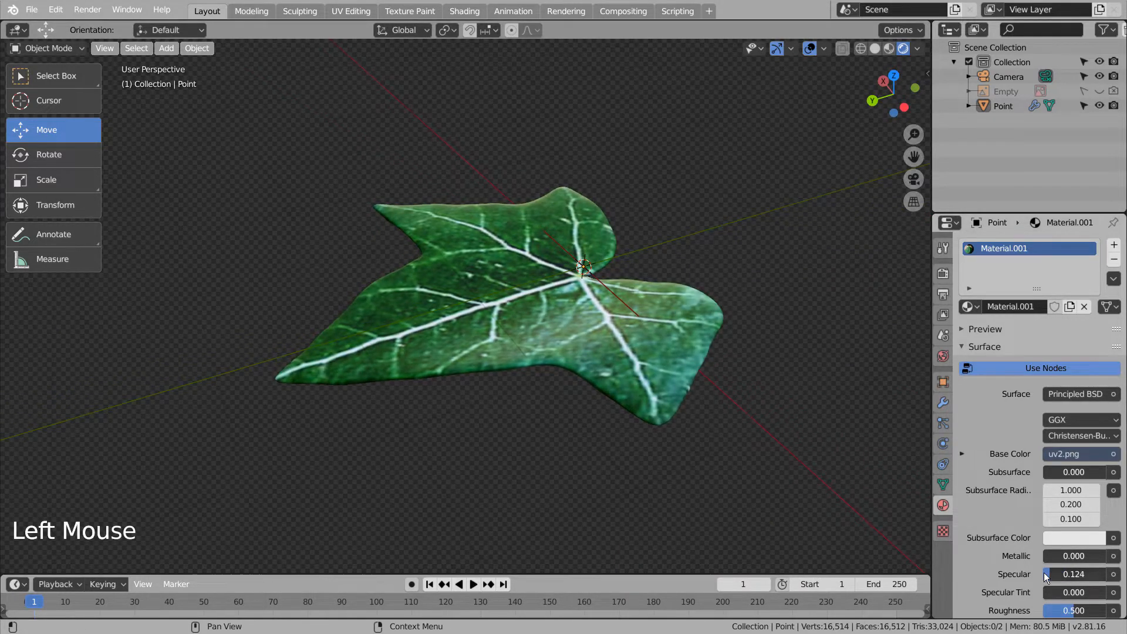
mouse_move(780, 416)
middle_mouse_down()
mouse_move(830, 389)
mouse_move(804, 467)
mouse_move(744, 420)
mouse_move(608, 387)
middle_mouse_up()
left_click(1068, 574)
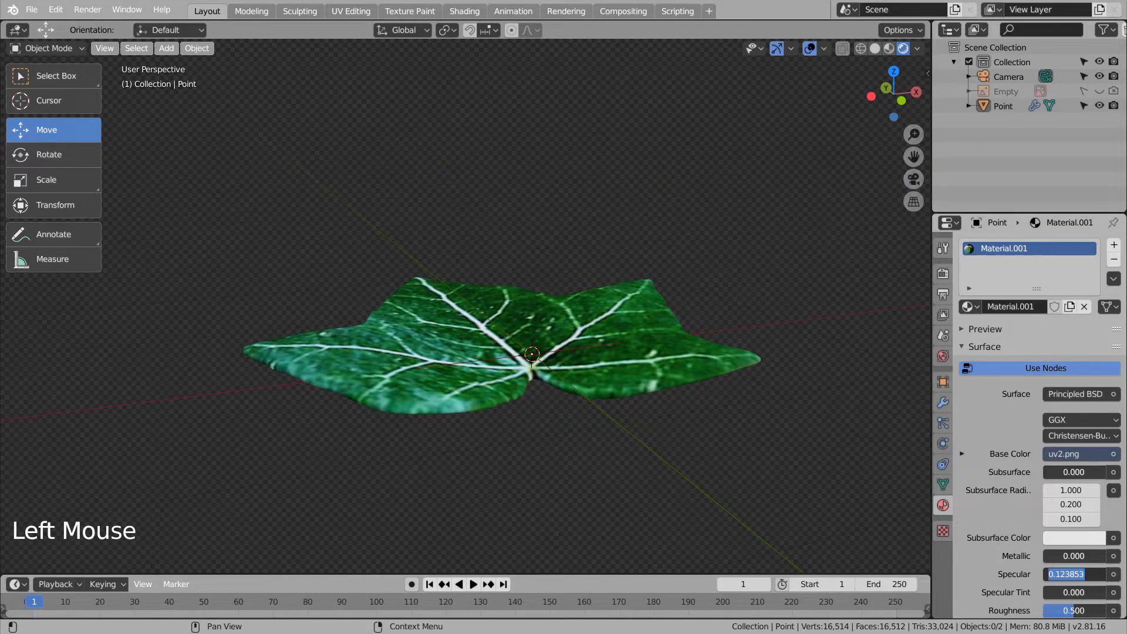
left_click(888, 529)
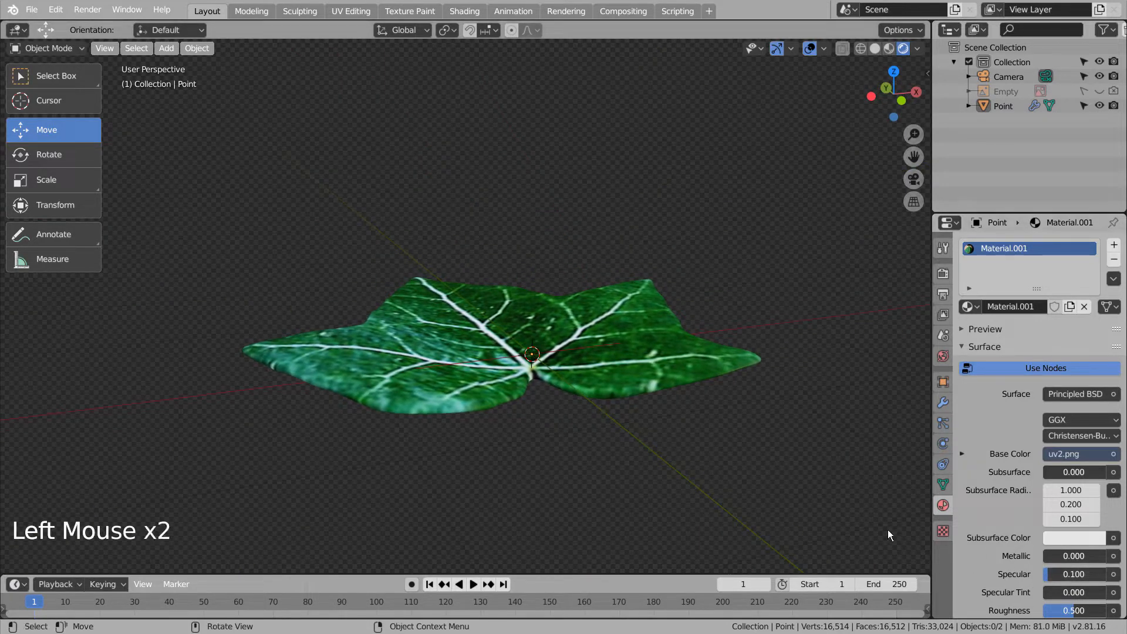
middle_click_drag(572, 368, 629, 406)
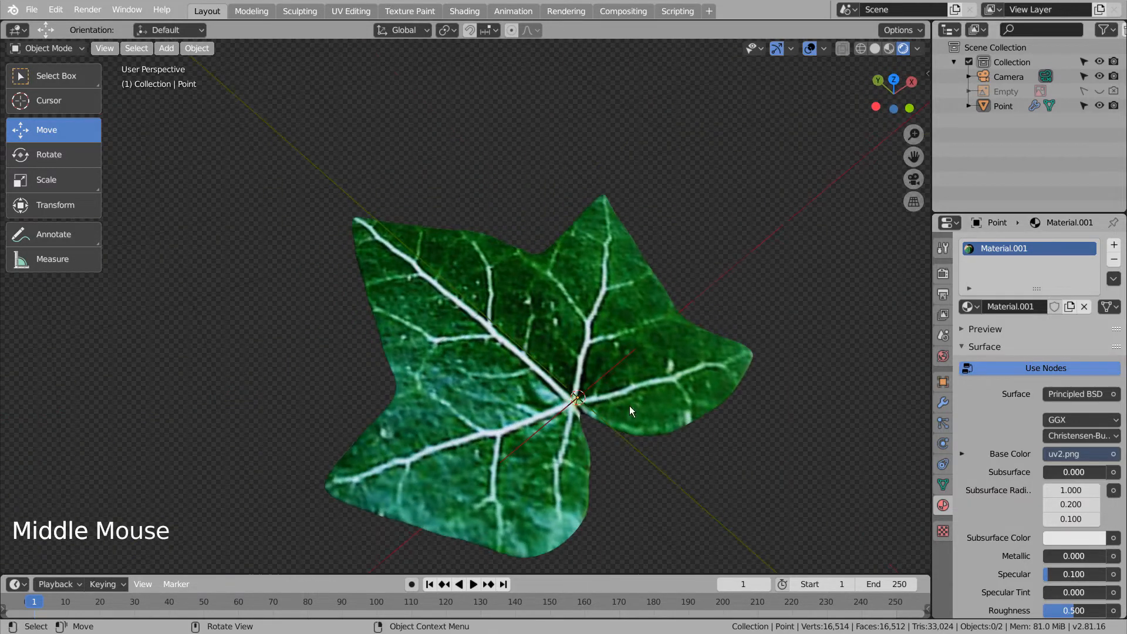
Select the whole leaf mesh in Edit Mode and, with proportional editing off, shift it slightly along Y in top view so the veins start at the origin.
left_click(685, 386)
key("Tab")
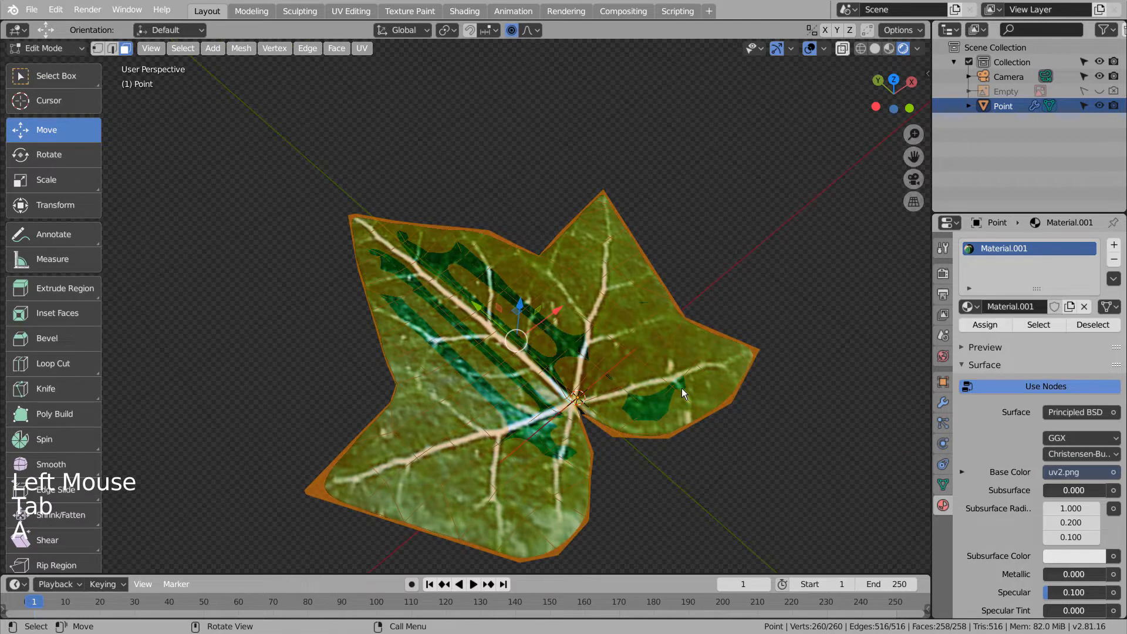
key("a")
key("KP_7")
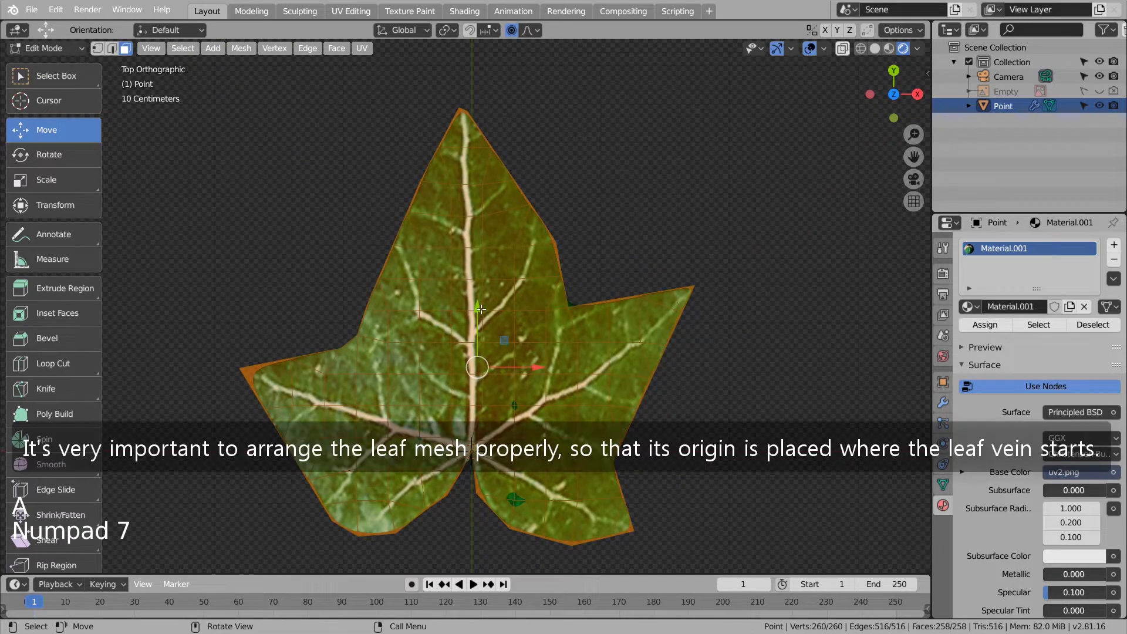
left_click_drag(480, 309, 558, 176)
key("ctrl+z")
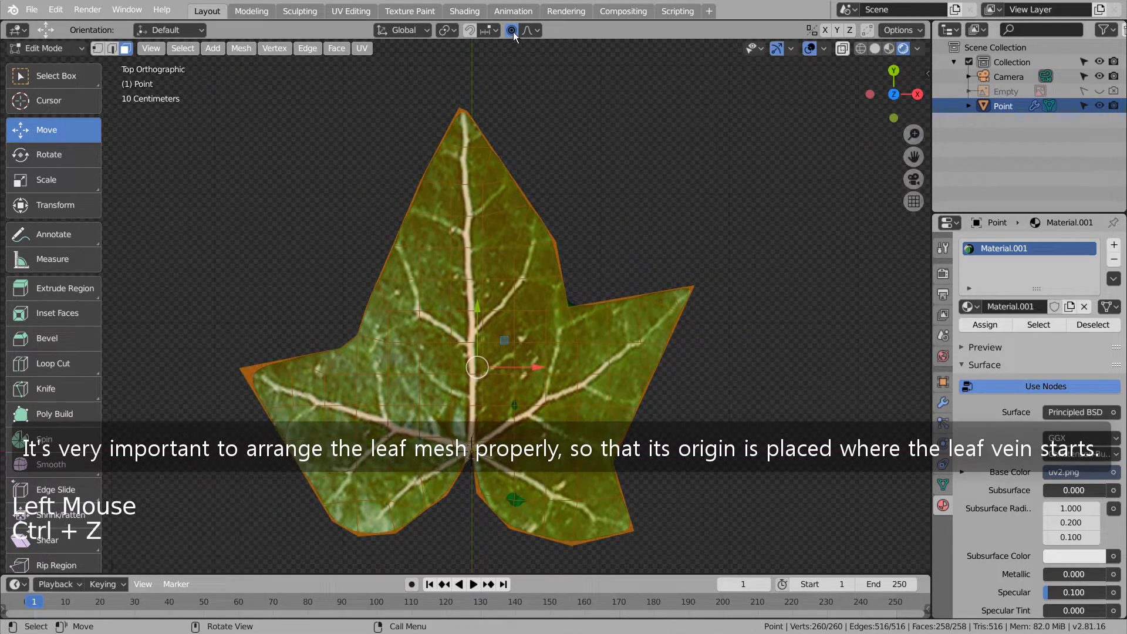
left_click(512, 32)
left_click_drag(476, 318, 480, 314)
left_click_drag(533, 366, 532, 367)
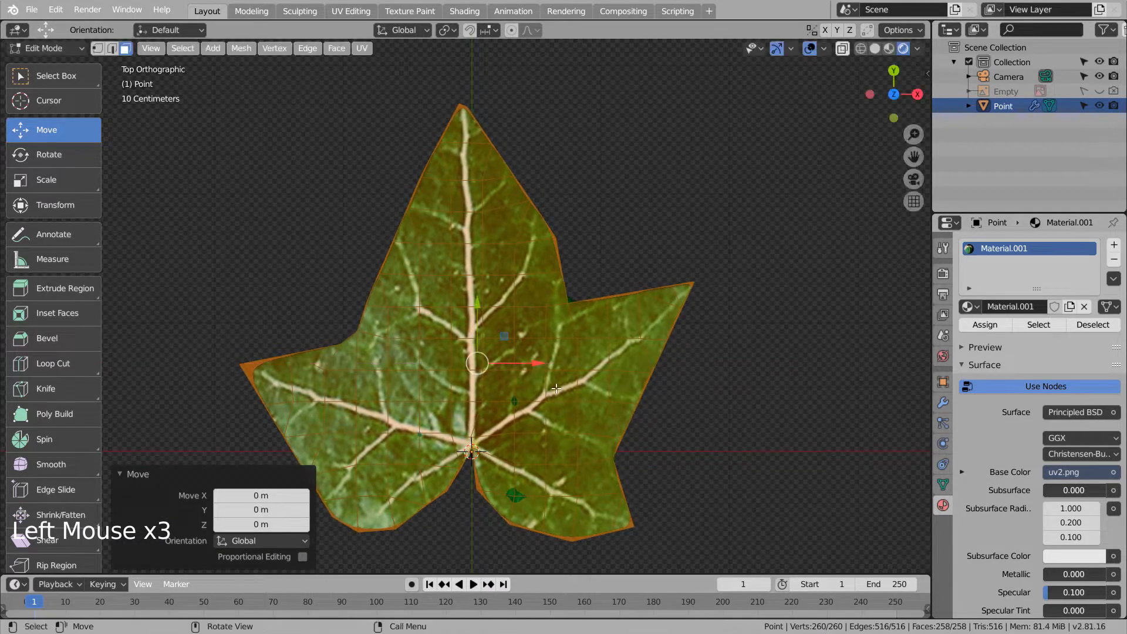
Raise the whole leaf mesh slightly along Z in right view to line it up with the origin, and deselect it.
key("KP_3")
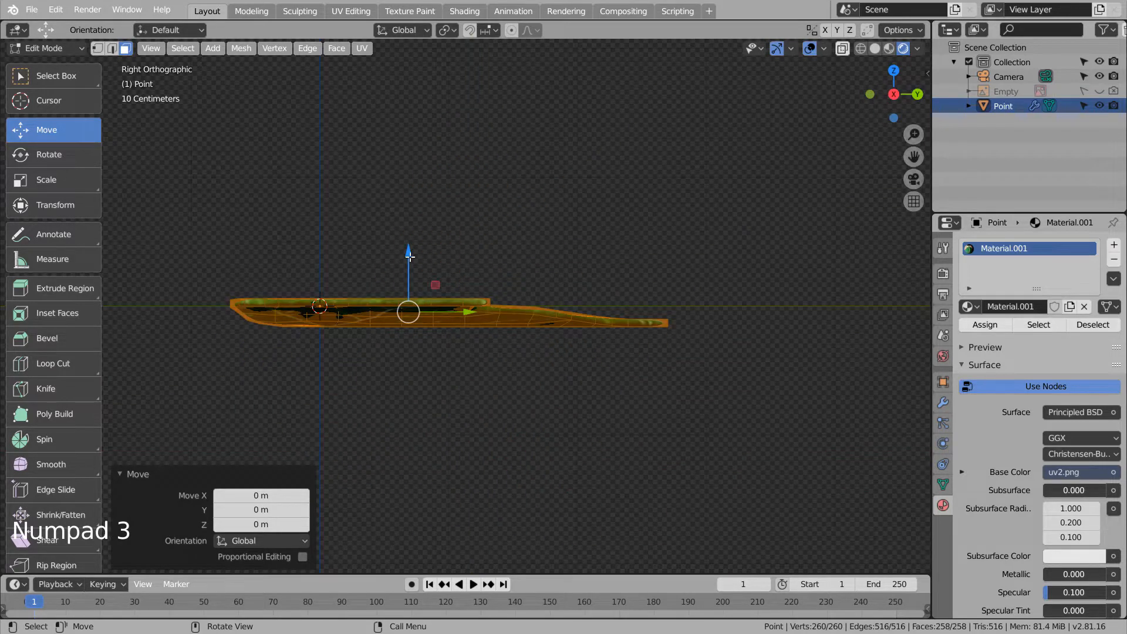
left_click_drag(410, 257, 411, 235)
left_click(468, 358)
middle_click_drag(468, 357, 573, 395)
scroll(585, 361, "down", 1)
scroll(585, 360, "up", 1)
scroll(584, 361, "down", 2)
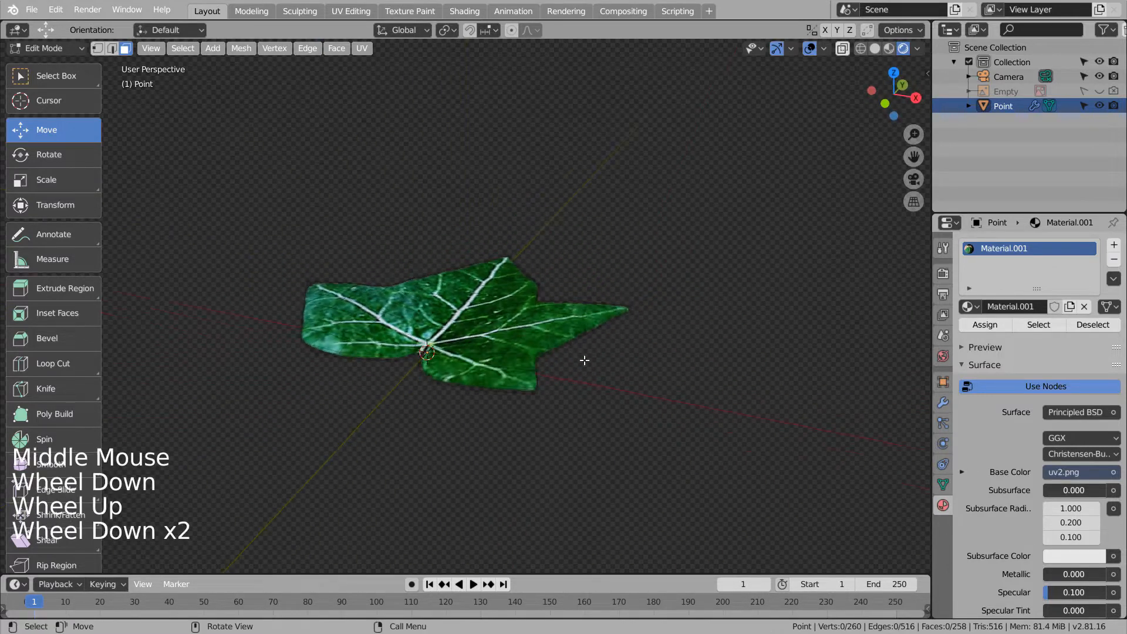
scroll(584, 361, "down", 8)
left_click(584, 356)
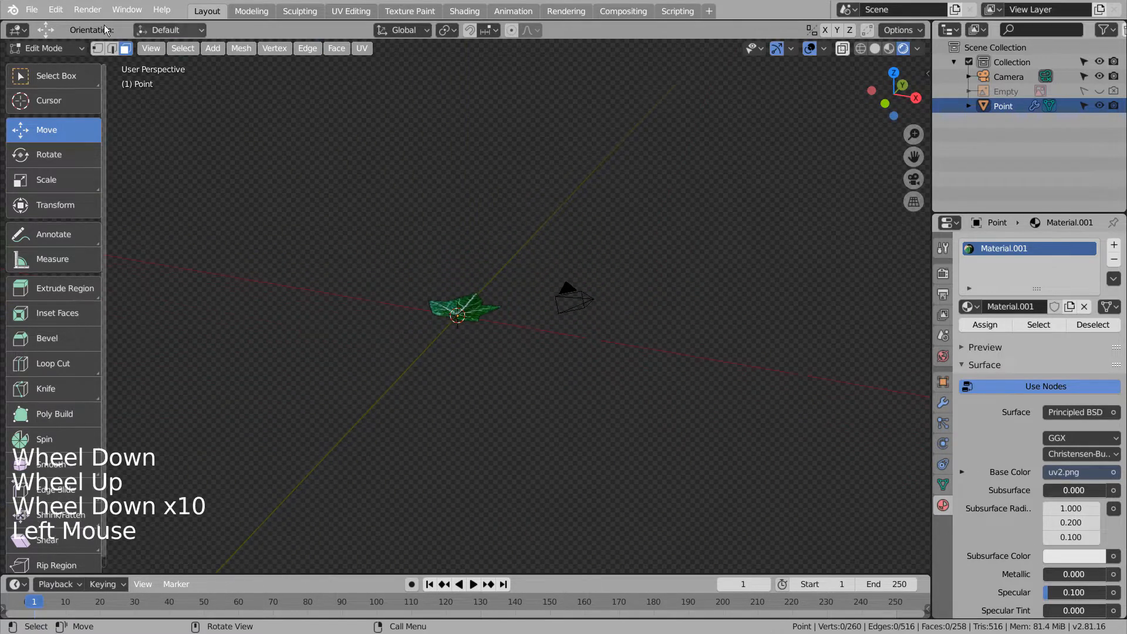
Search the add-ons in the preferences for "ivy" to check that Add Curve: IvyGen is enabled, and close the preferences.
left_click(55, 10)
left_click(82, 222)
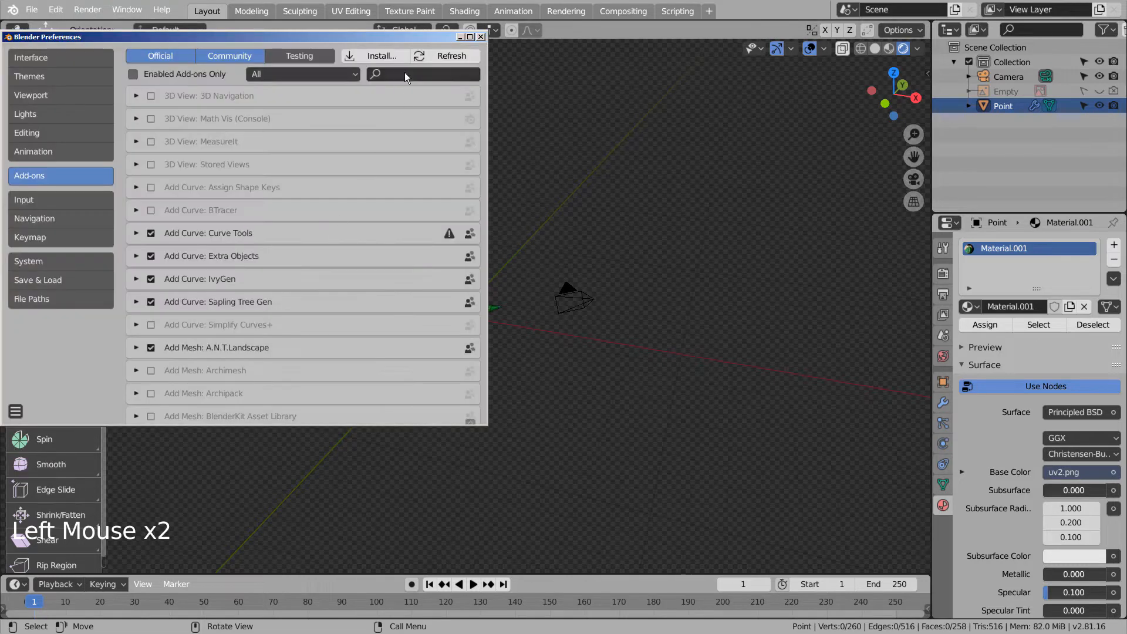
type("ivy")
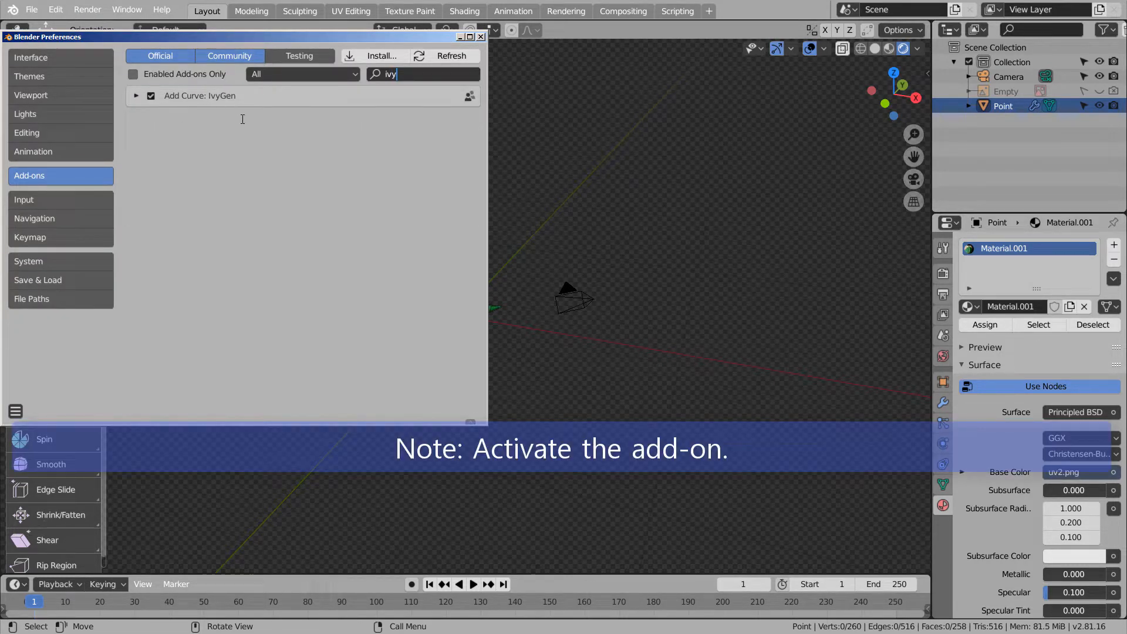
left_click(480, 38)
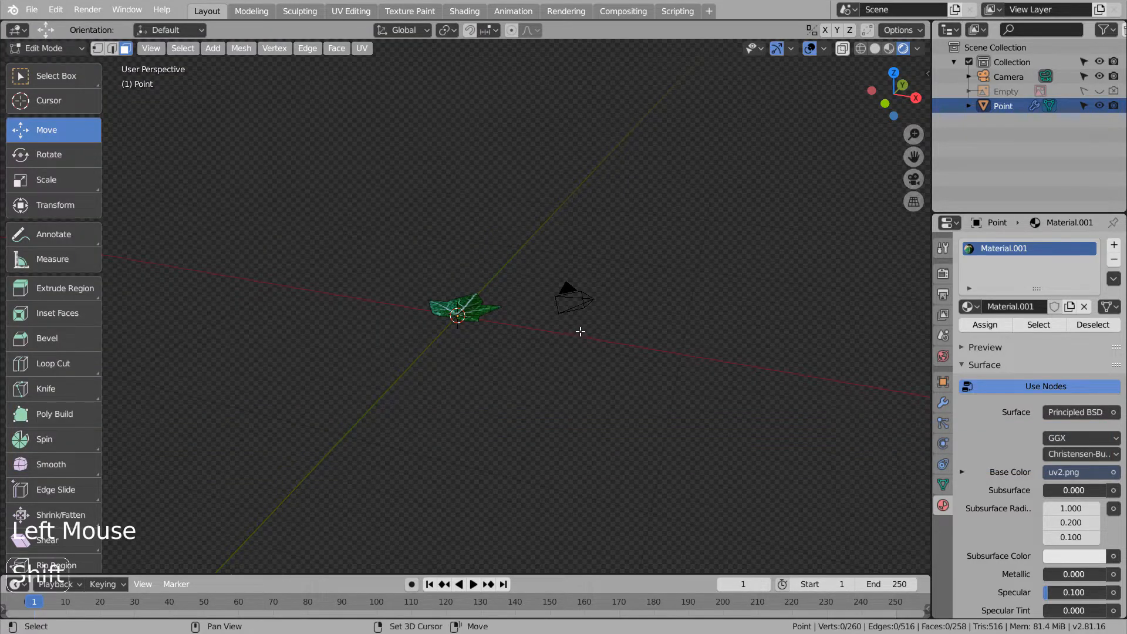
Try adding a cylinder inside the leaf mesh, switch the viewport to solid shading, and undo the cylinder.
key("shift+a")
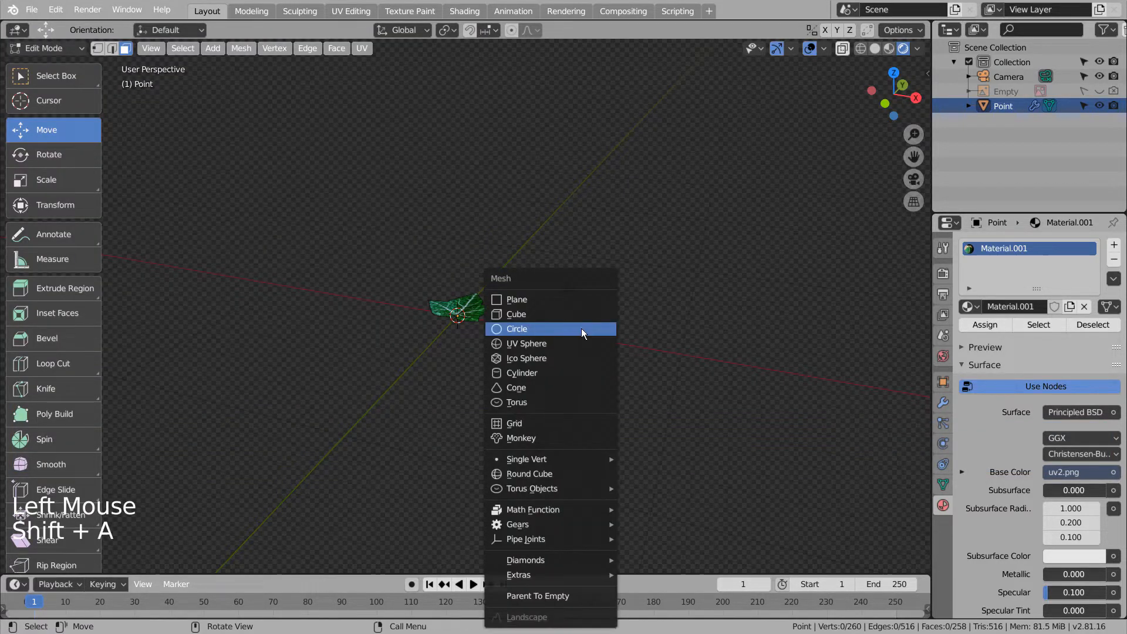
left_click(585, 369)
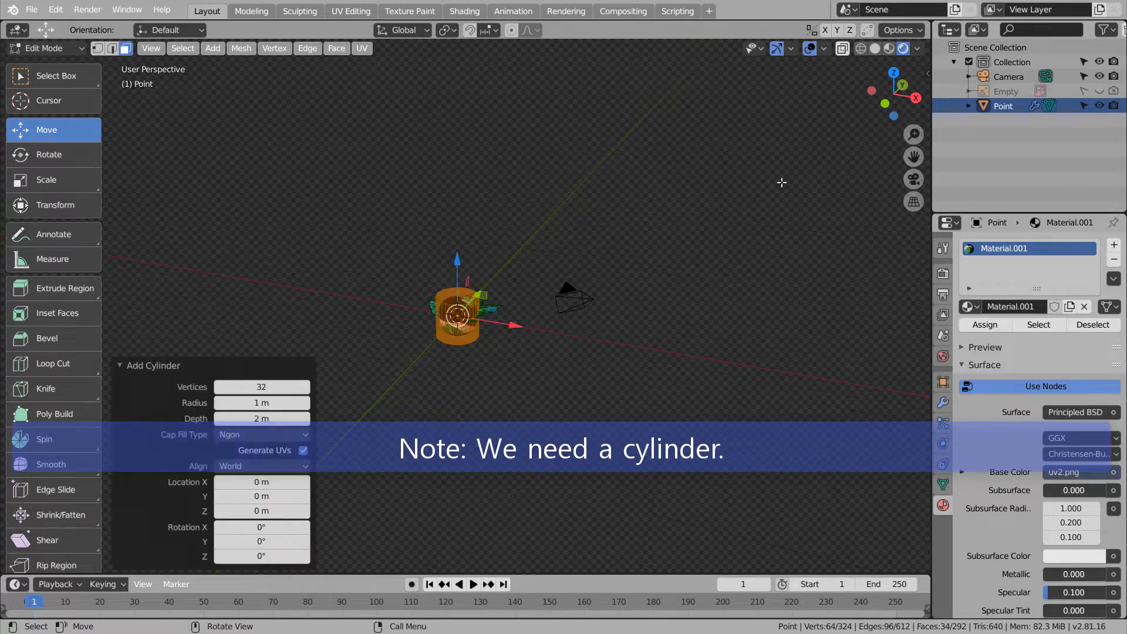
left_click(874, 49)
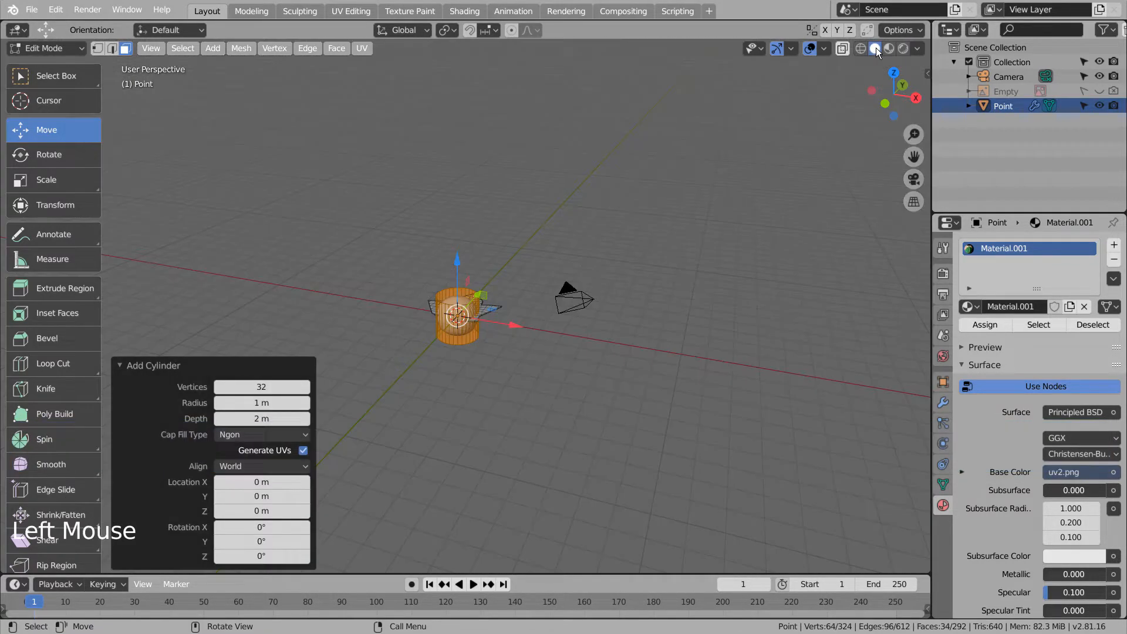
scroll(611, 287, "up", 5)
middle_click_drag(646, 333, 589, 325)
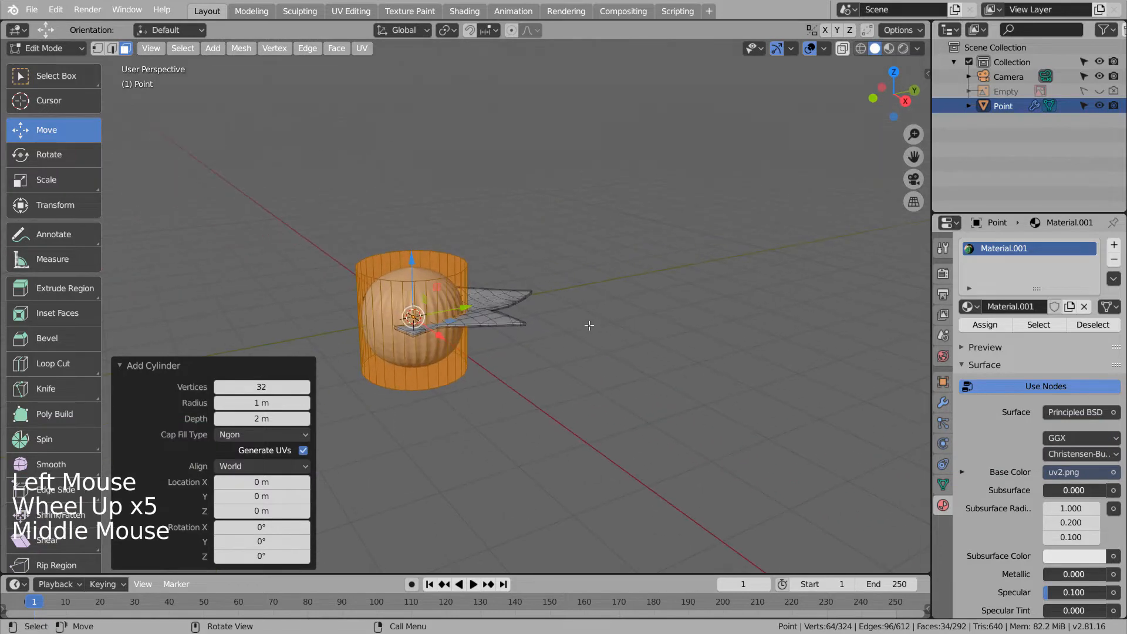
key("ctrl+z")
Return to Object Mode and add a separate 32-vertex cylinder with a 1 m radius and 2 m depth at the origin.
key("Tab")
left_click(655, 276)
key("shift+a")
mouse_move(660, 265)
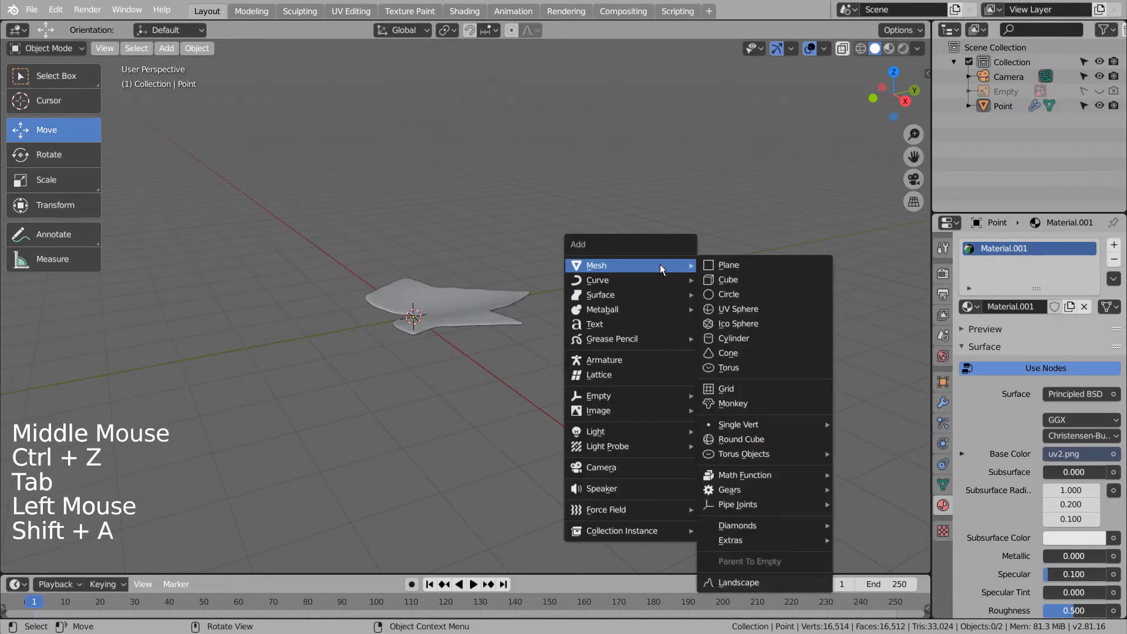
left_click(736, 338)
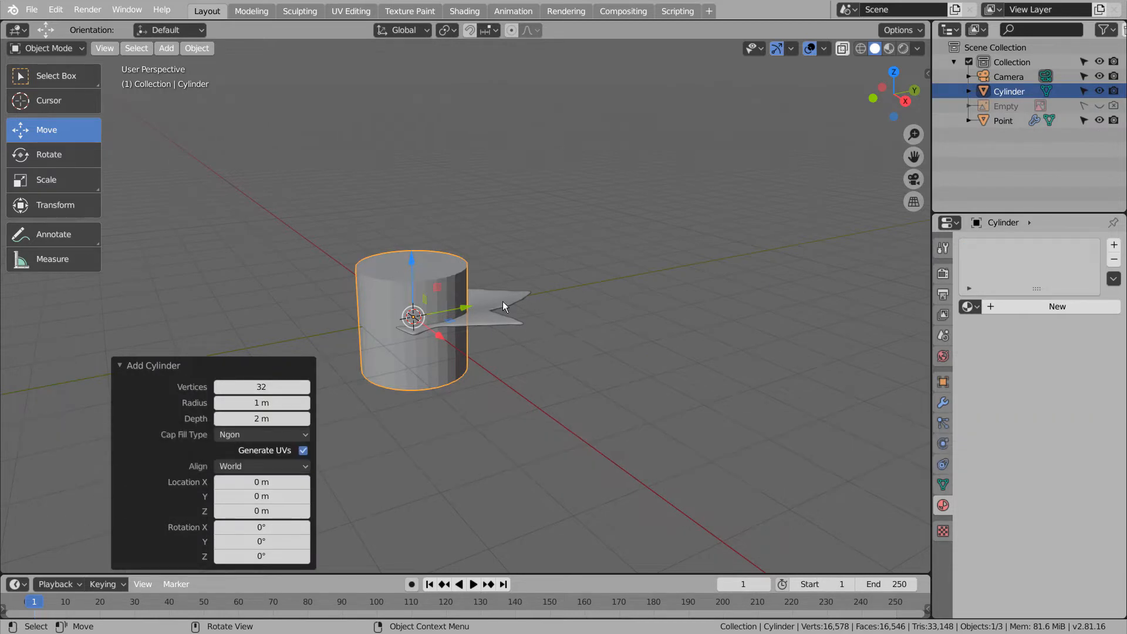
Move the cylinder up 1 m along Z so its base sits at the origin's height.
middle_click_drag(503, 302, 640, 289)
key("g")
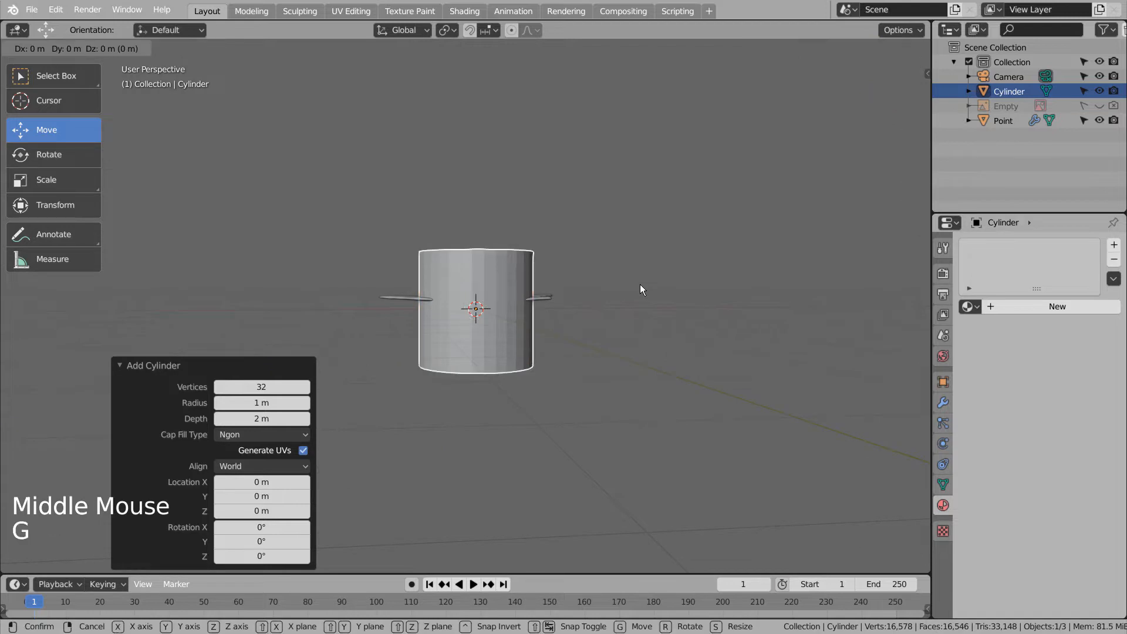
key("z")
key("1")
key("Return")
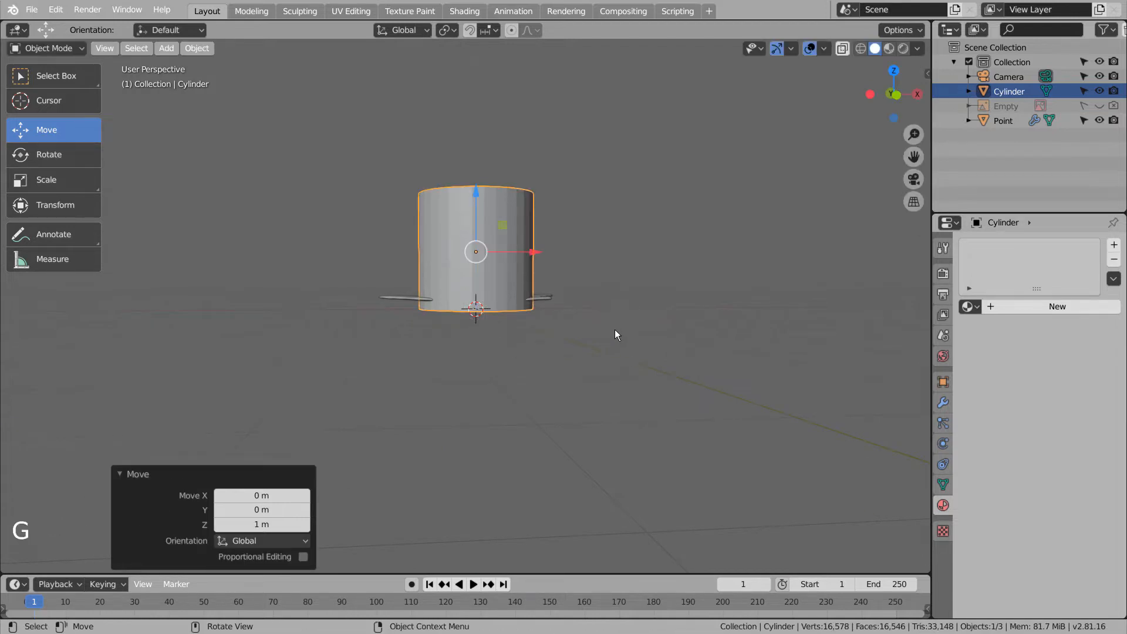
In top view, move the cylinder 1 m along Y so its edge touches the 3D cursor.
middle_click_drag(615, 329, 491, 427)
scroll(466, 270, "up", 3)
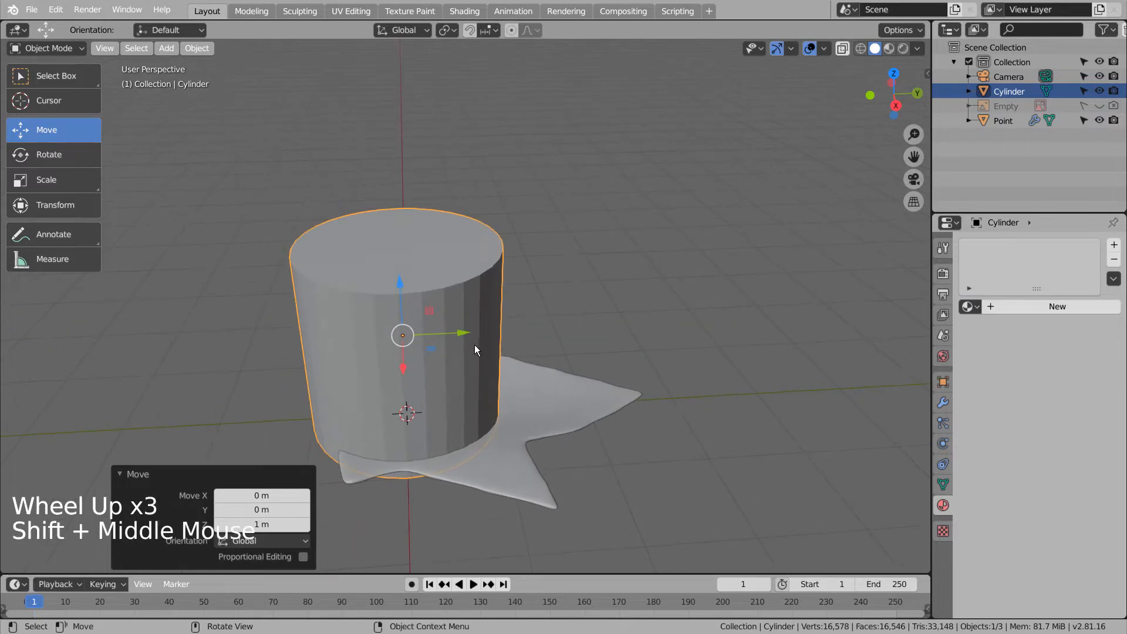
key("KP_7")
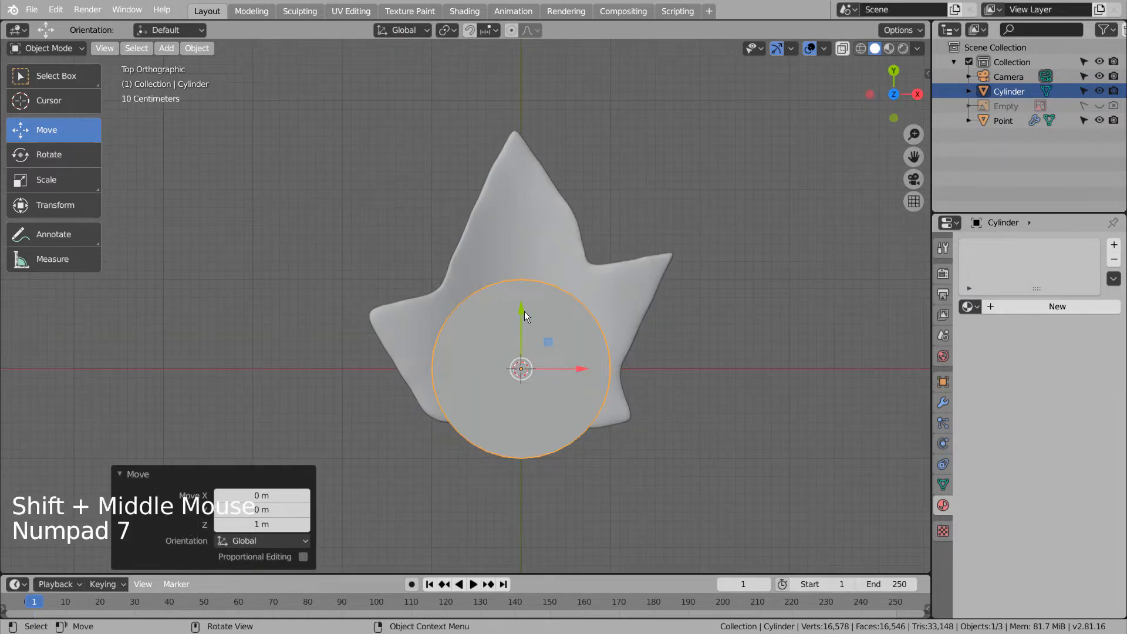
left_click_drag(523, 311, 529, 216)
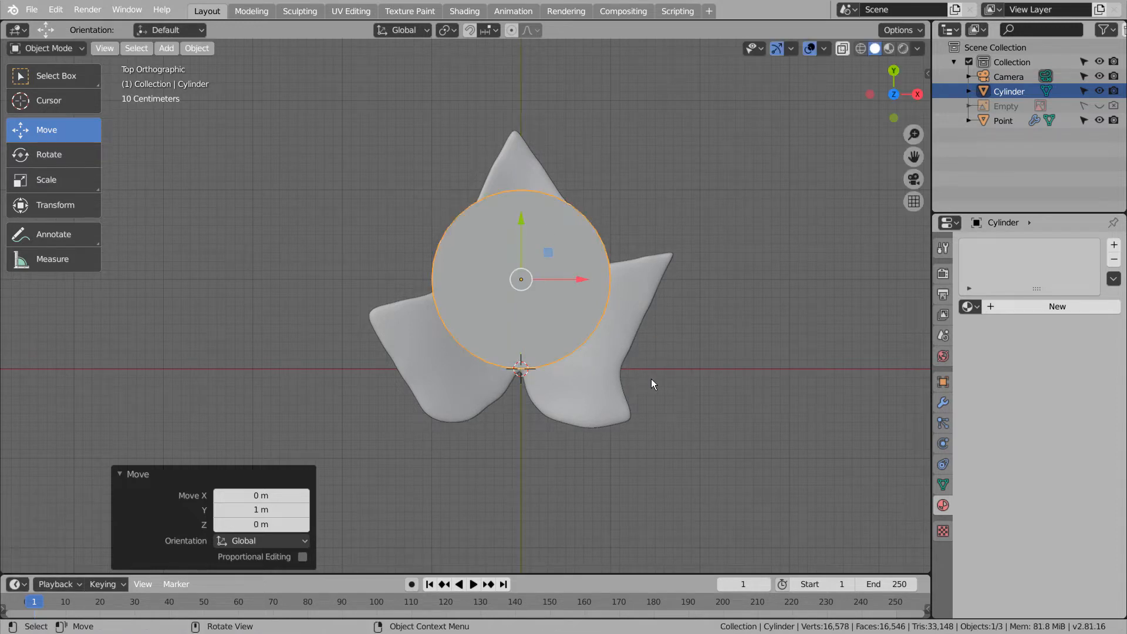
Add 32 horizontal loop cuts around the cylinder's side in Edit Mode and return to Object Mode.
middle_click_drag(649, 382, 554, 397)
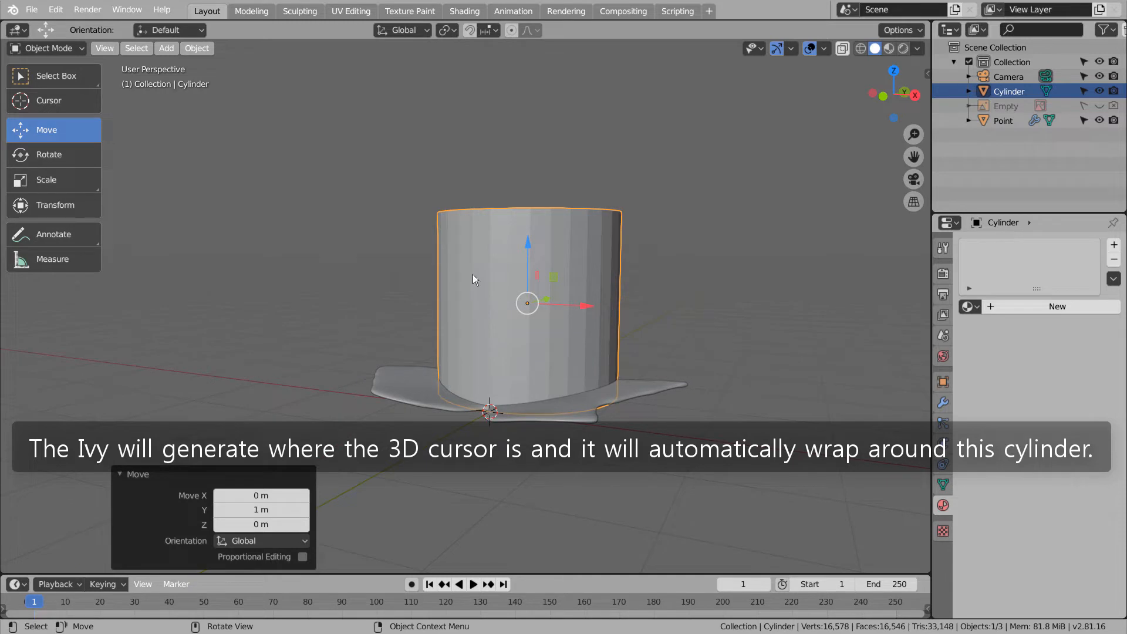
key("Tab")
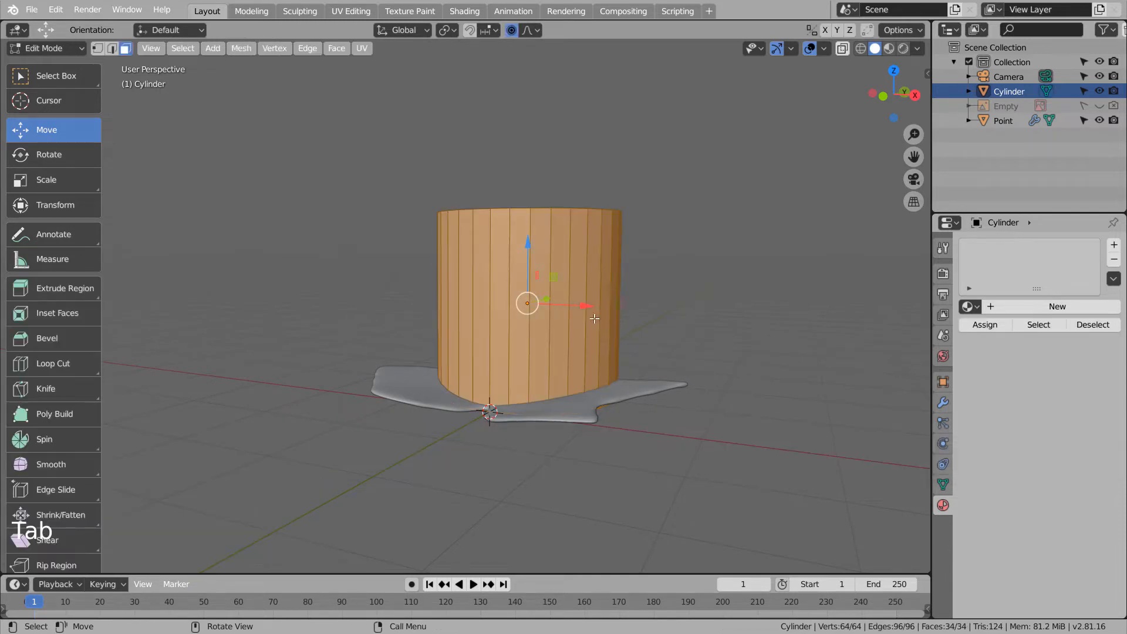
key("ctrl+r")
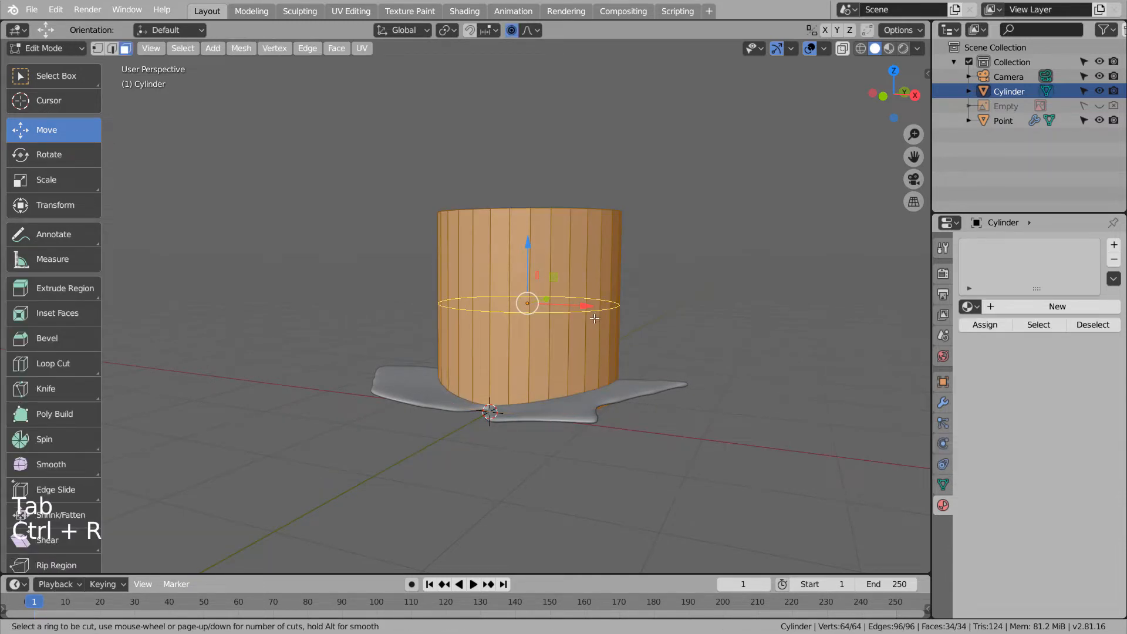
left_click(594, 318)
right_click(595, 318)
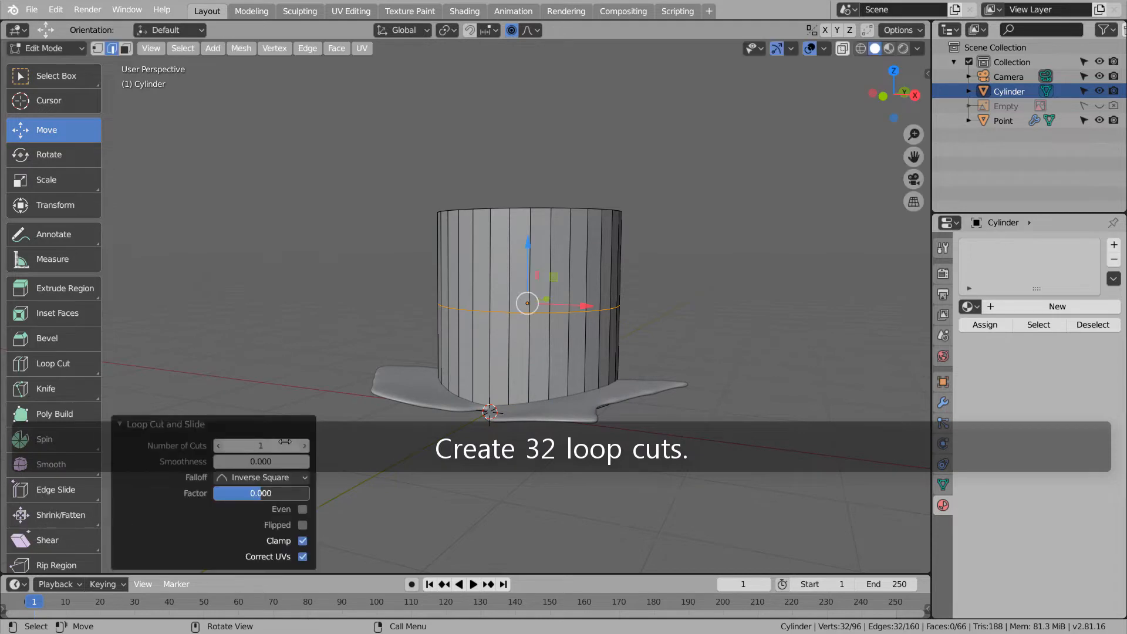
left_click_drag(284, 441, 364, 442)
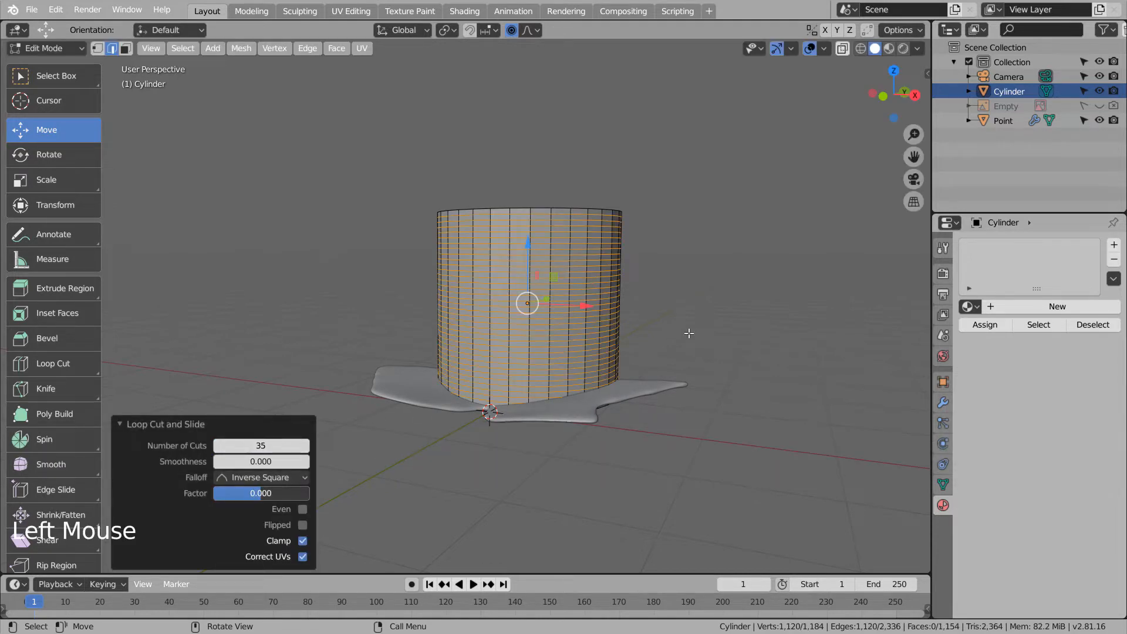
left_click(286, 445)
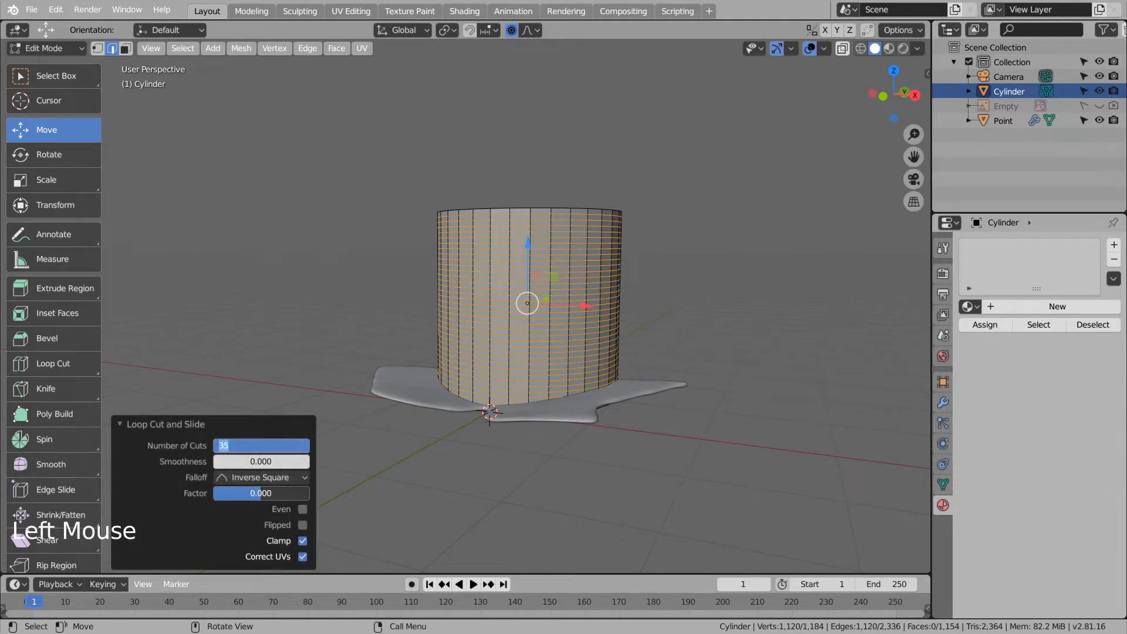
type("32")
key("Return")
key("Tab")
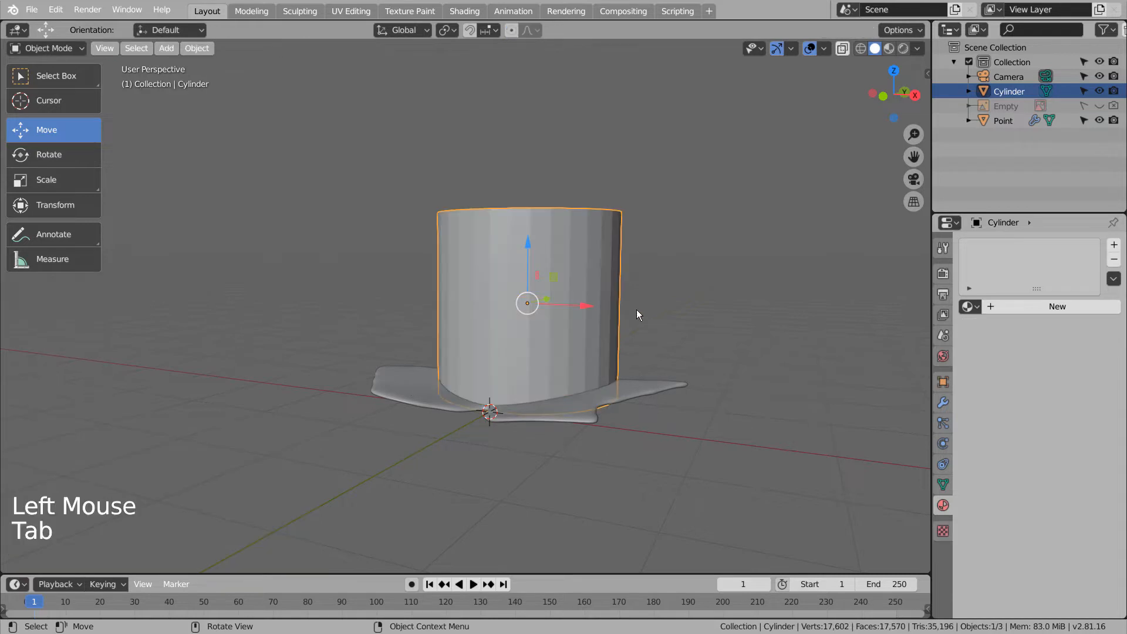
Apply smooth shading to the cylinder.
middle_click_drag(629, 312, 597, 308)
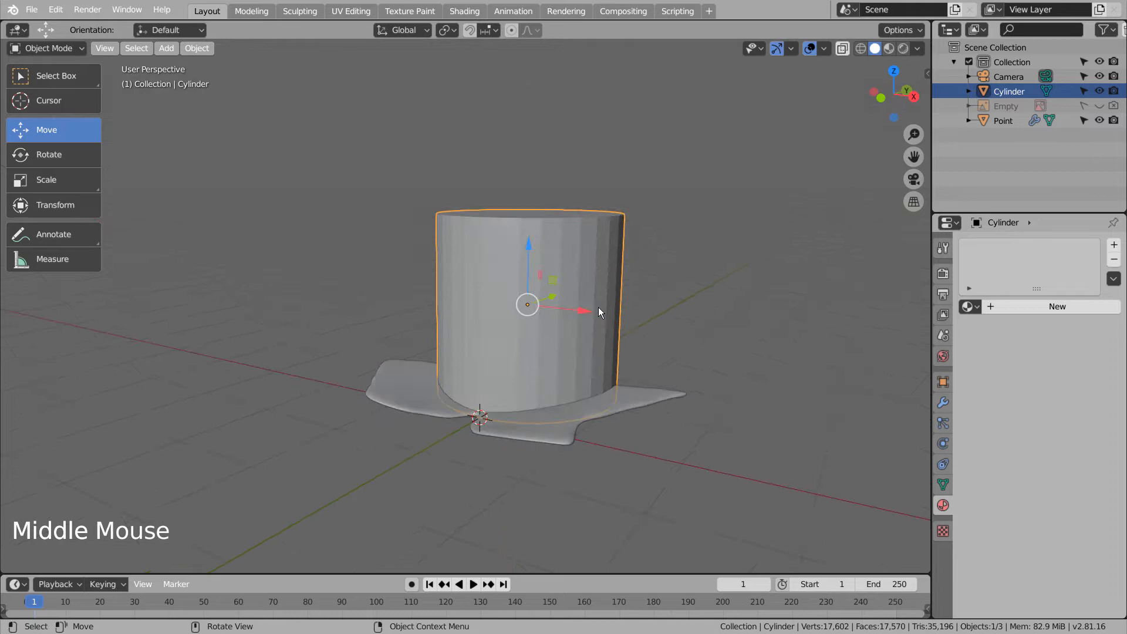
left_click(584, 348)
right_click(585, 347)
middle_click_drag(584, 347, 606, 358)
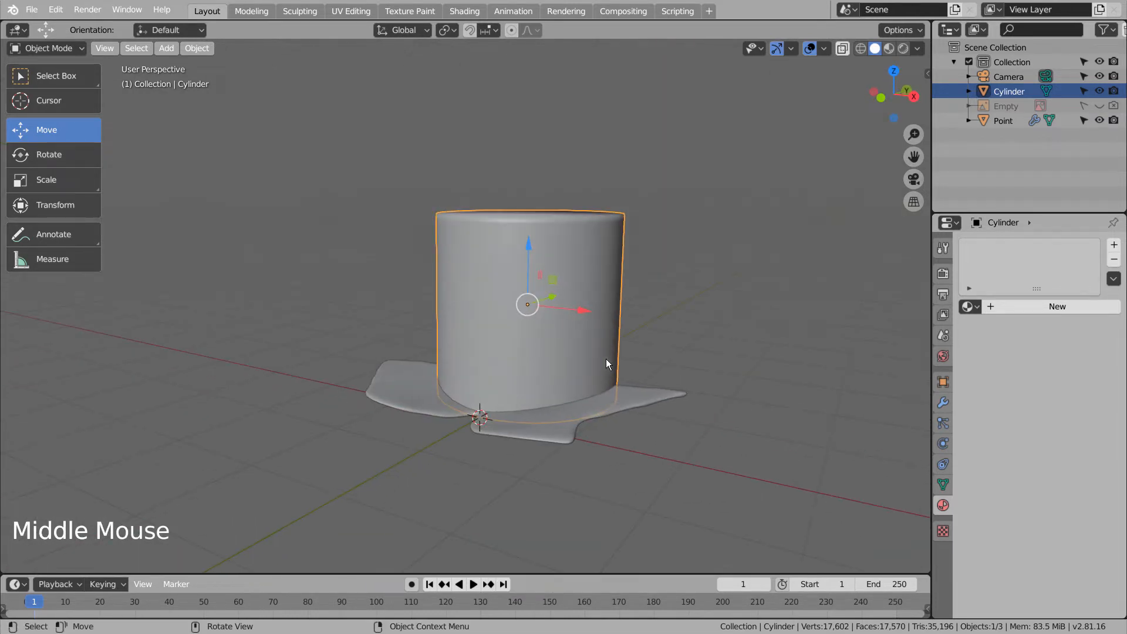
Lower the leaf along Z until it is clear of the cylinder's base, and reselect the cylinder.
left_click(527, 392)
left_click_drag(481, 369, 481, 473)
left_click(549, 317)
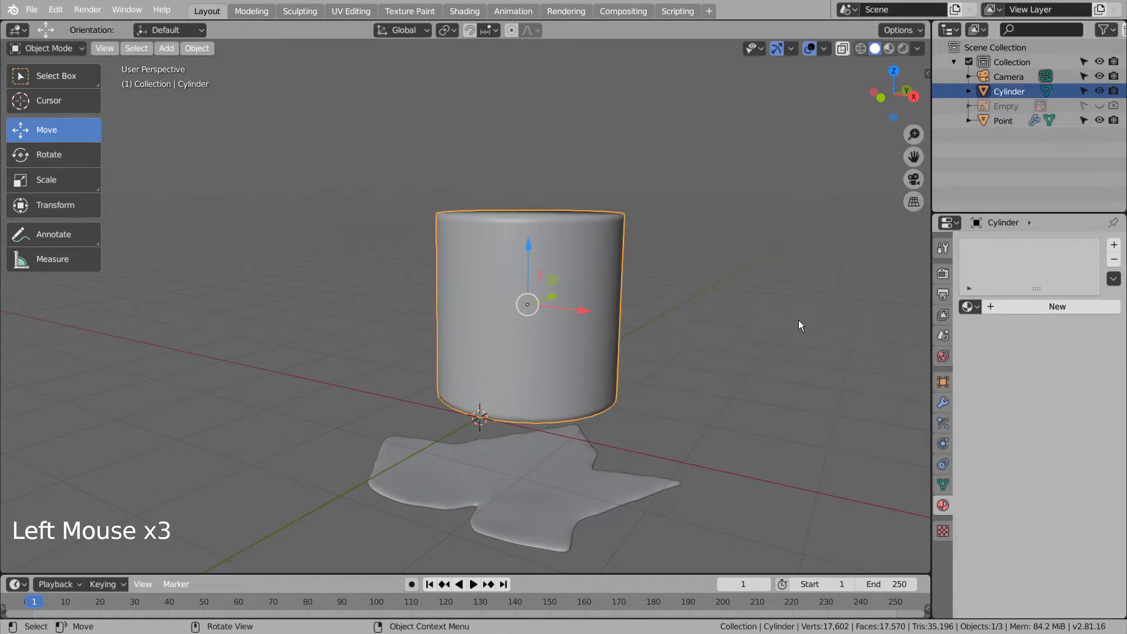
Show the Ivy Generator settings in the 3D viewport.
key("n")
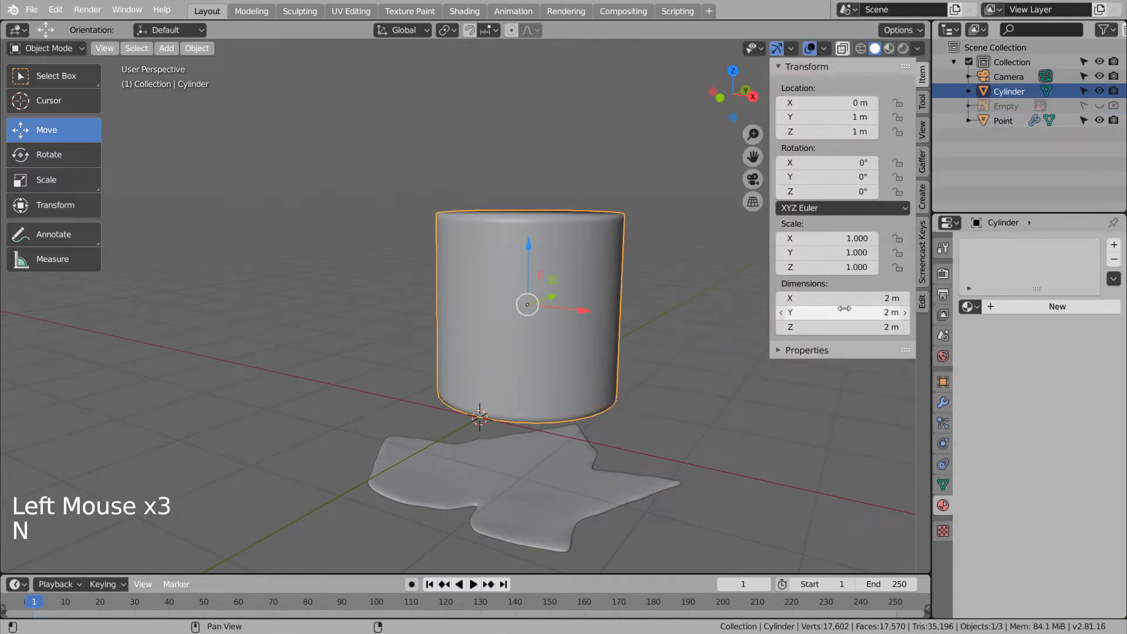
left_click(922, 196)
left_click(814, 120)
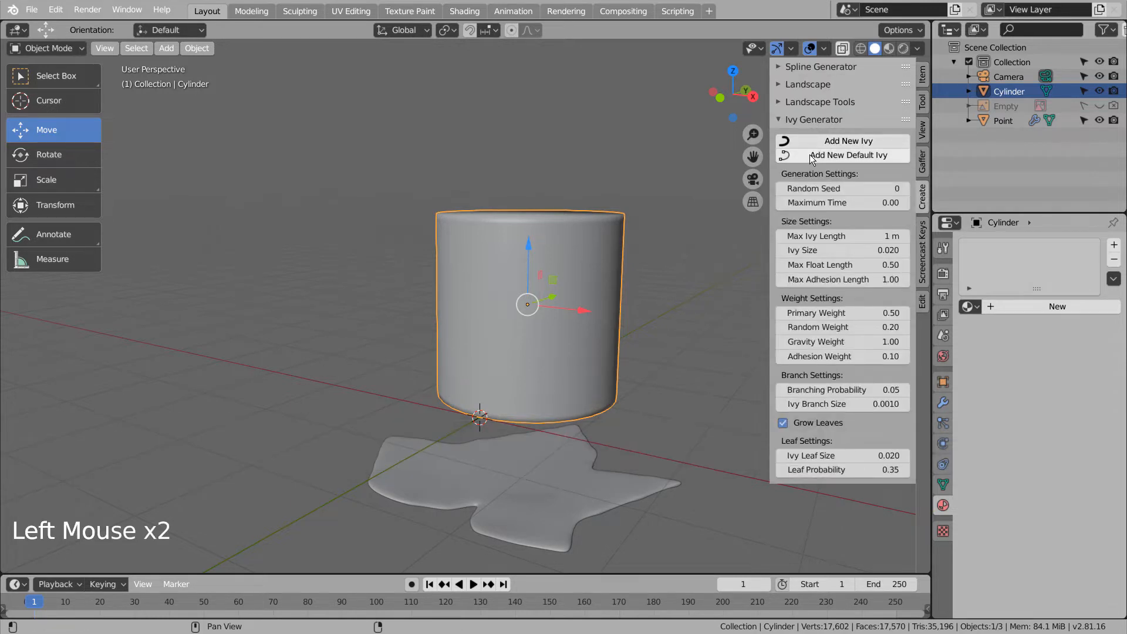
Try generating a new ivy on the cylinder with the default settings, inspect it up close, and undo it.
left_click(816, 142)
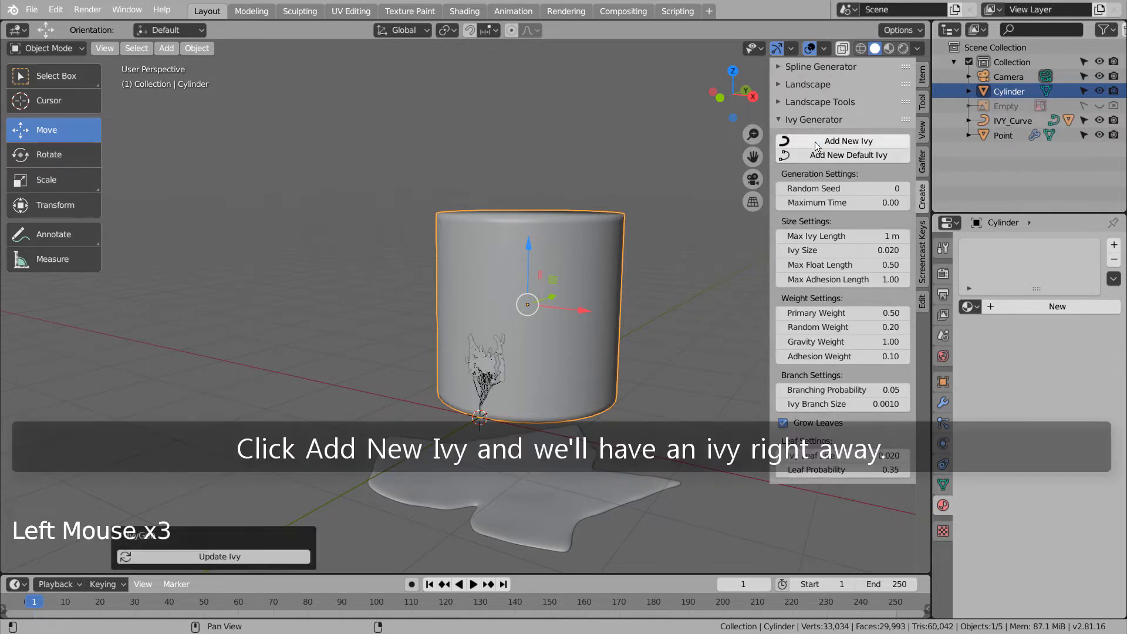
middle_click_drag(569, 368, 585, 385)
scroll(512, 383, "up", 7)
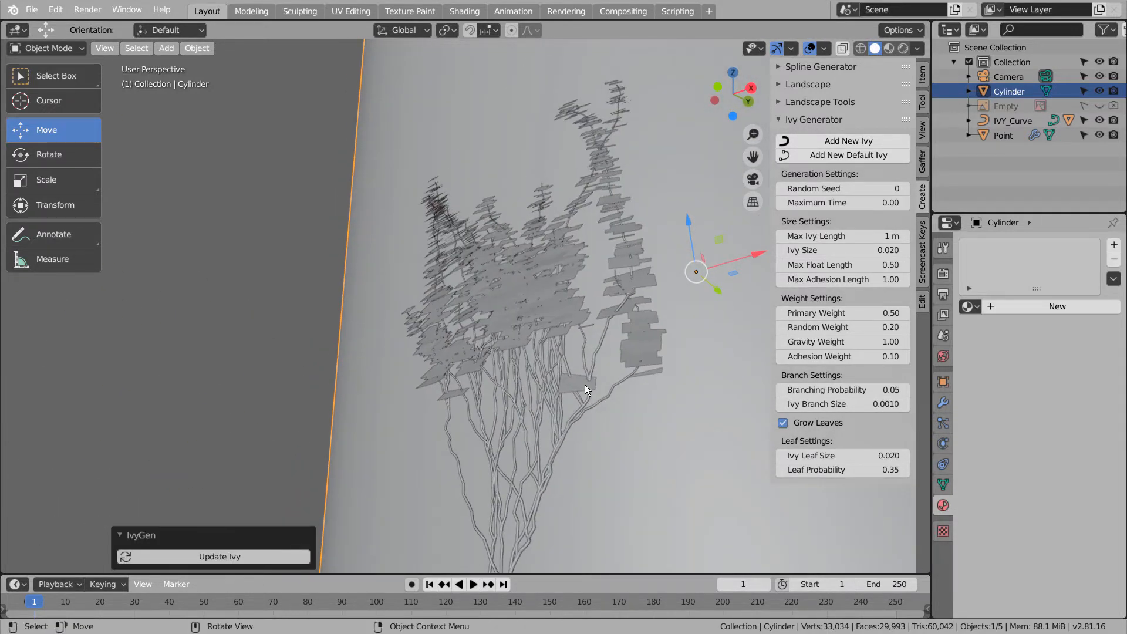
key("ctrl+z")
Set the cylinder's origin to the 3D cursor at its base.
scroll(585, 385, "down", 5)
left_click(617, 329)
middle_click_drag(618, 329, 618, 378)
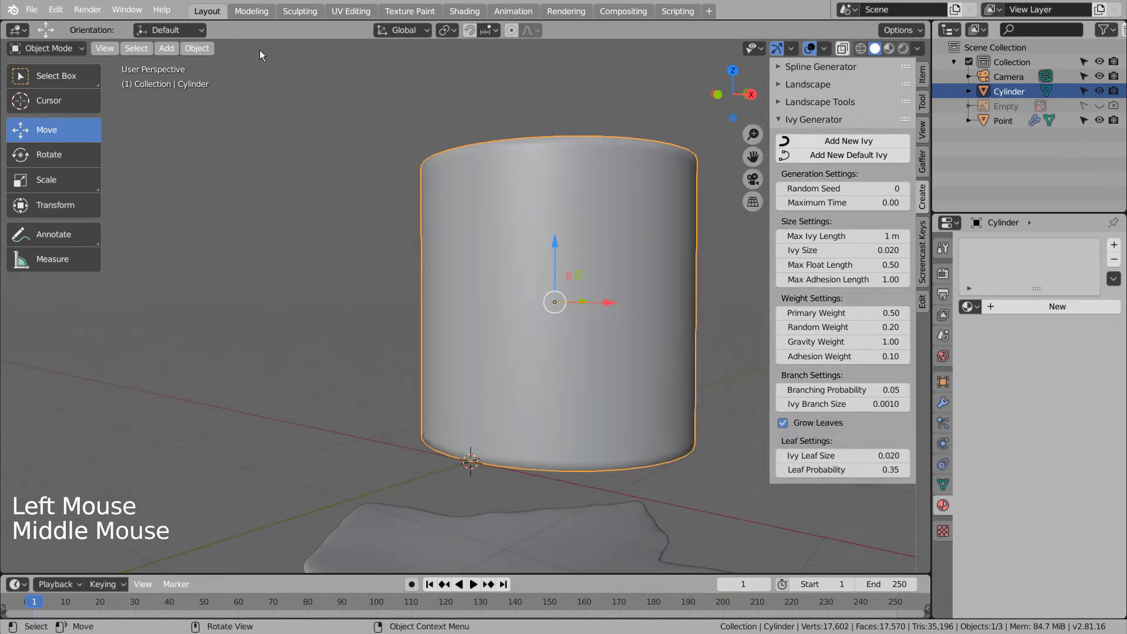
left_click(196, 48)
mouse_move(204, 85)
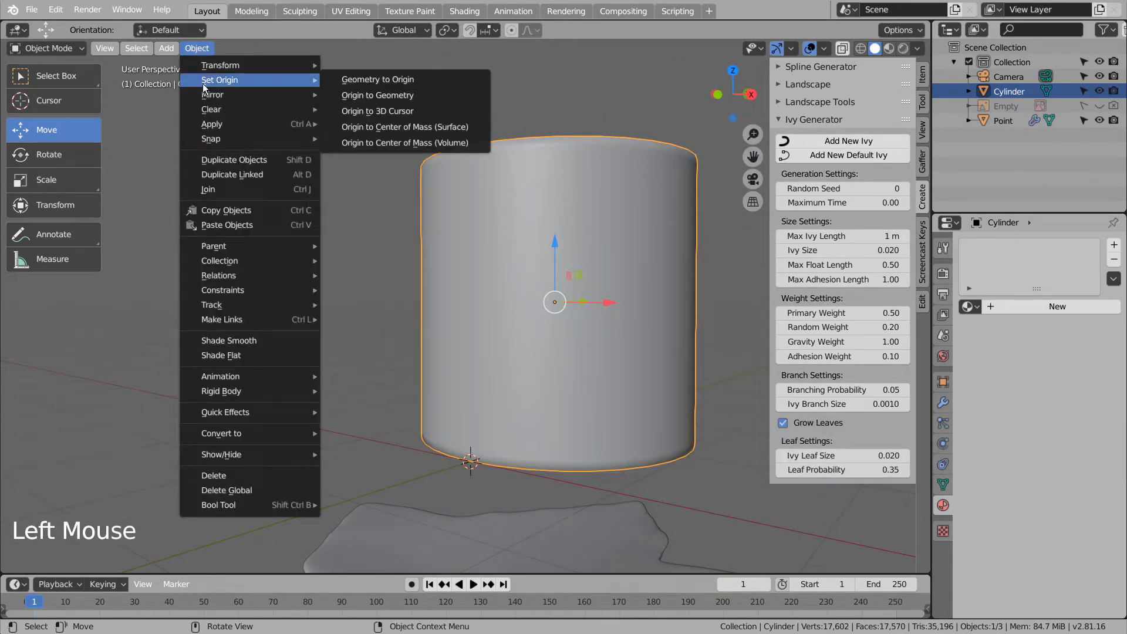
left_click(377, 111)
Scale the cylinder down uniformly about its new origin by a factor of about 0.097.
double_click(685, 421)
key("s")
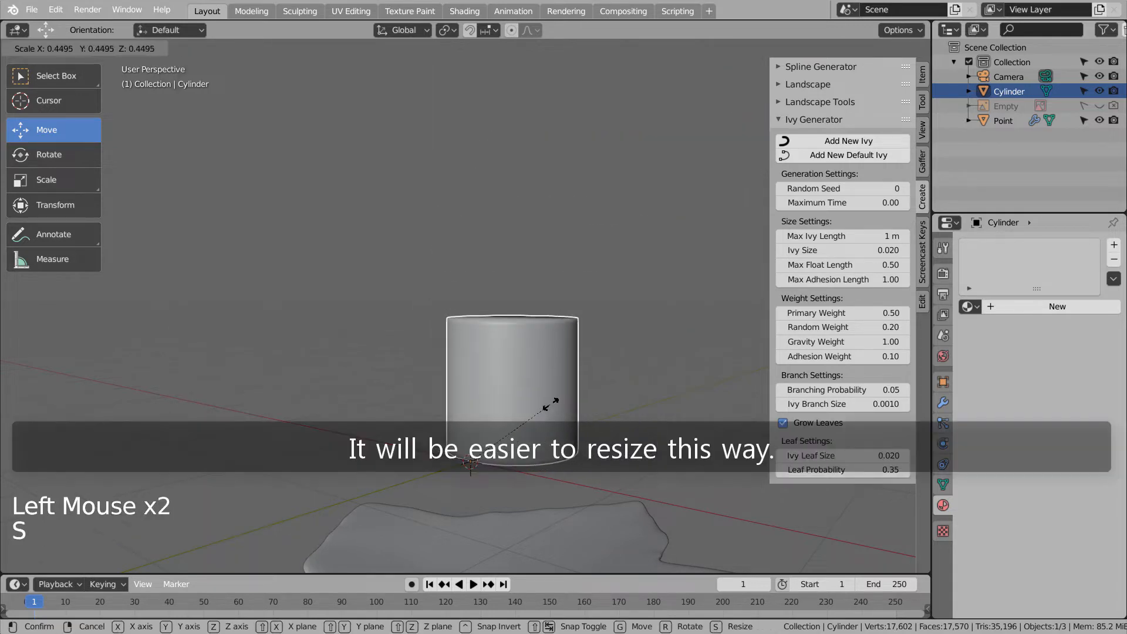
left_click(487, 438)
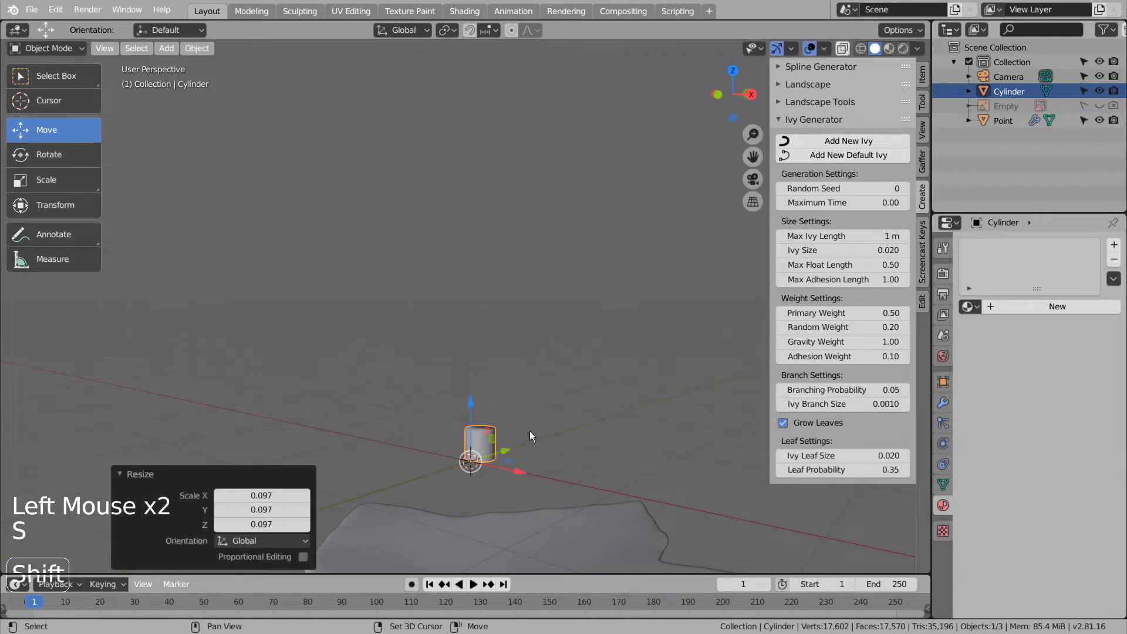
Try generating a new ivy on the scaled-down cylinder with leaves enabled, inspect it, and undo it.
middle_click_drag(529, 431, 536, 270, "shift")
scroll(469, 238, "up", 4)
middle_click_drag(547, 364, 522, 403)
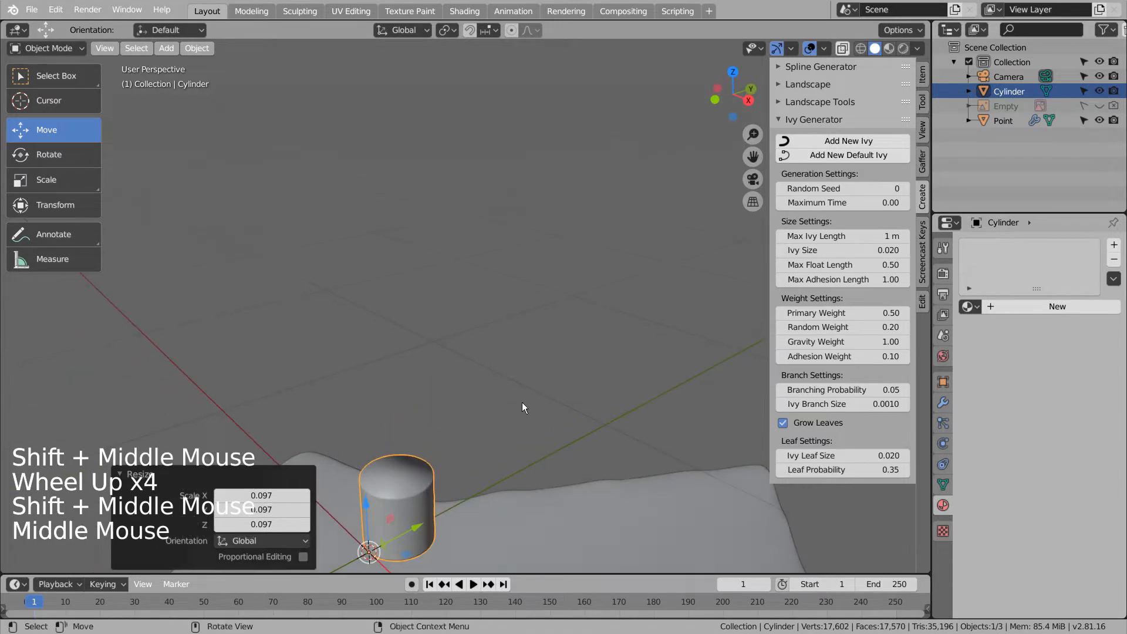
middle_click_drag(509, 441, 532, 328, "shift")
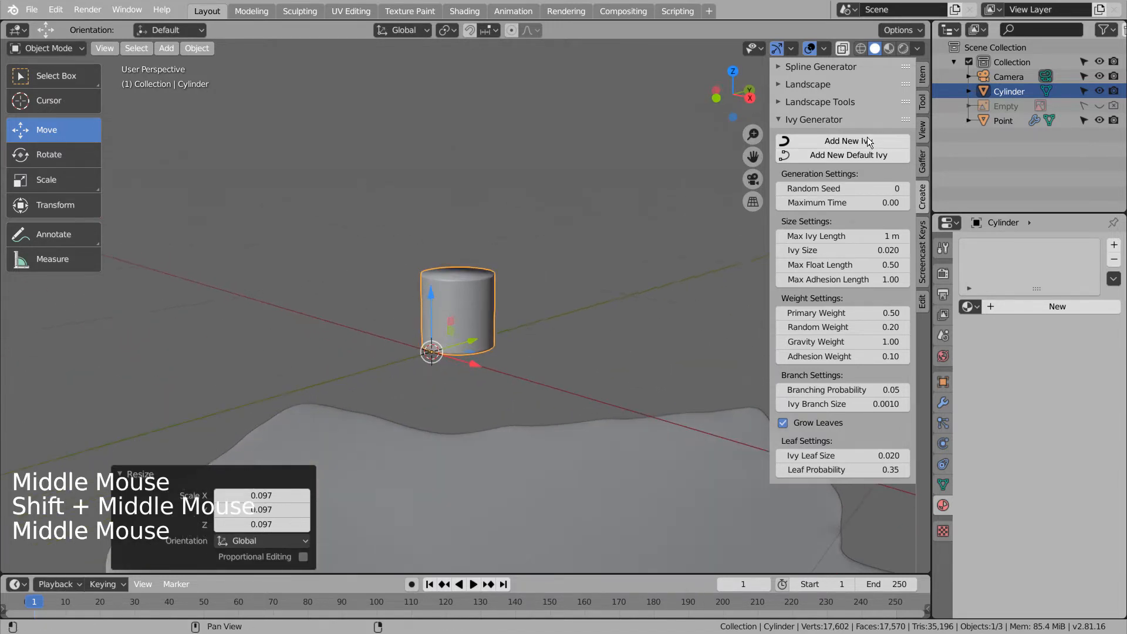
left_click(867, 141)
mouse_move(615, 300)
middle_mouse_down()
mouse_move(527, 291)
mouse_move(485, 267)
mouse_move(682, 290)
mouse_move(603, 313)
middle_mouse_up()
key("ctrl+z")
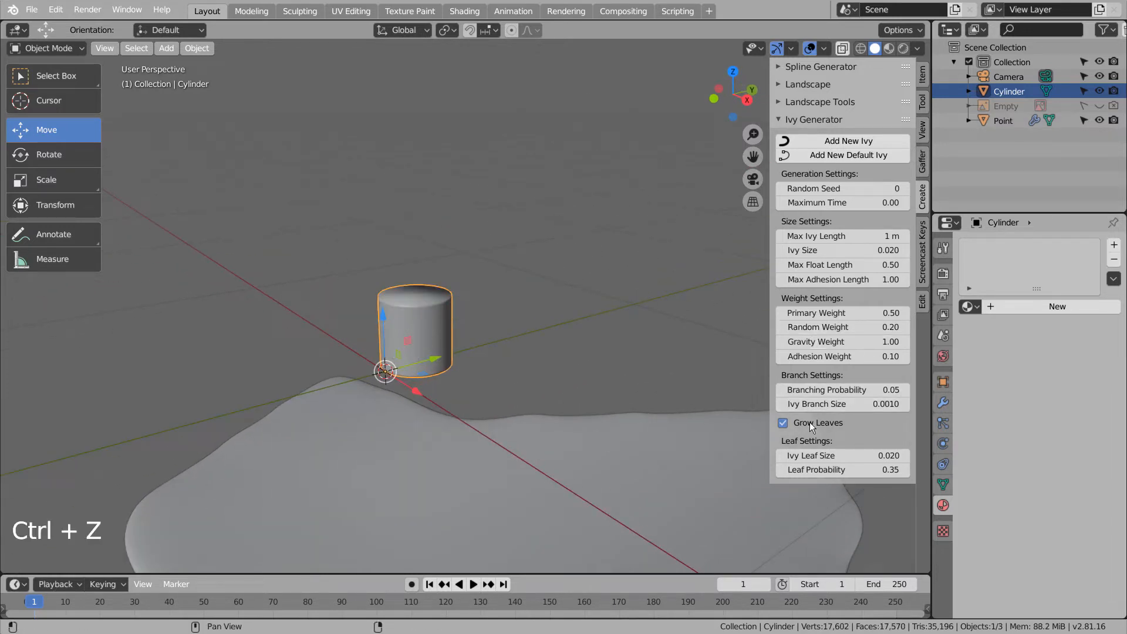
Turn off leaf growth for the ivy, try generating the bare branches on the cylinder, and undo them.
left_click(812, 425)
left_click(833, 140)
middle_click_drag(642, 230, 511, 260)
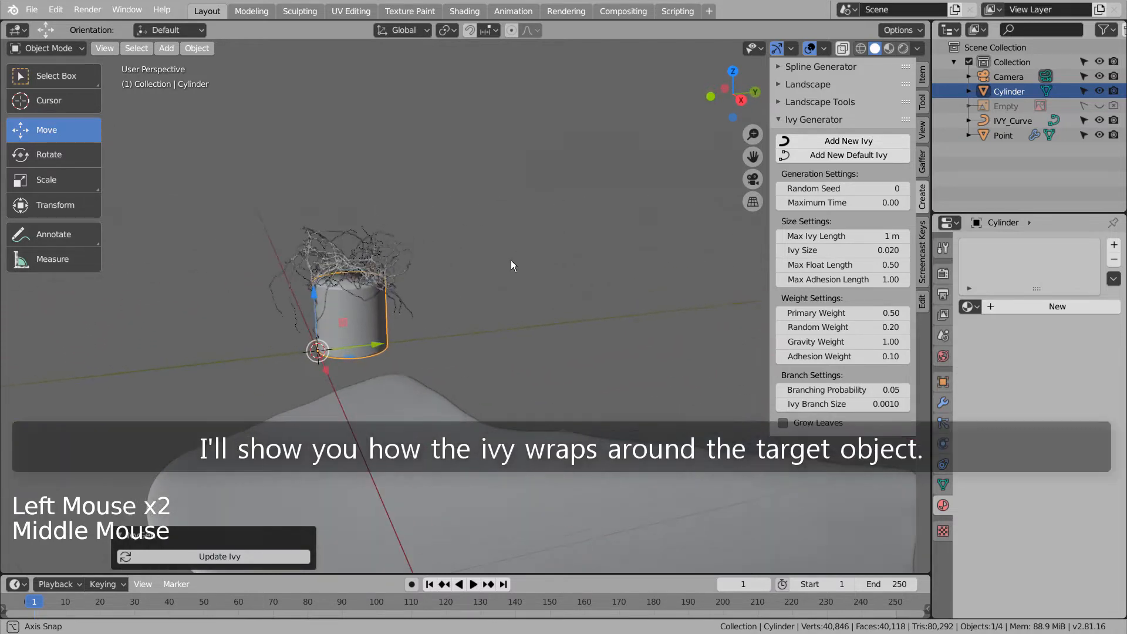
key("ctrl+z")
Scale the cylinder up uniformly by a factor of about 1.736, test a new ivy on it, and undo the ivy.
left_click(367, 326)
key("s")
left_click(411, 299)
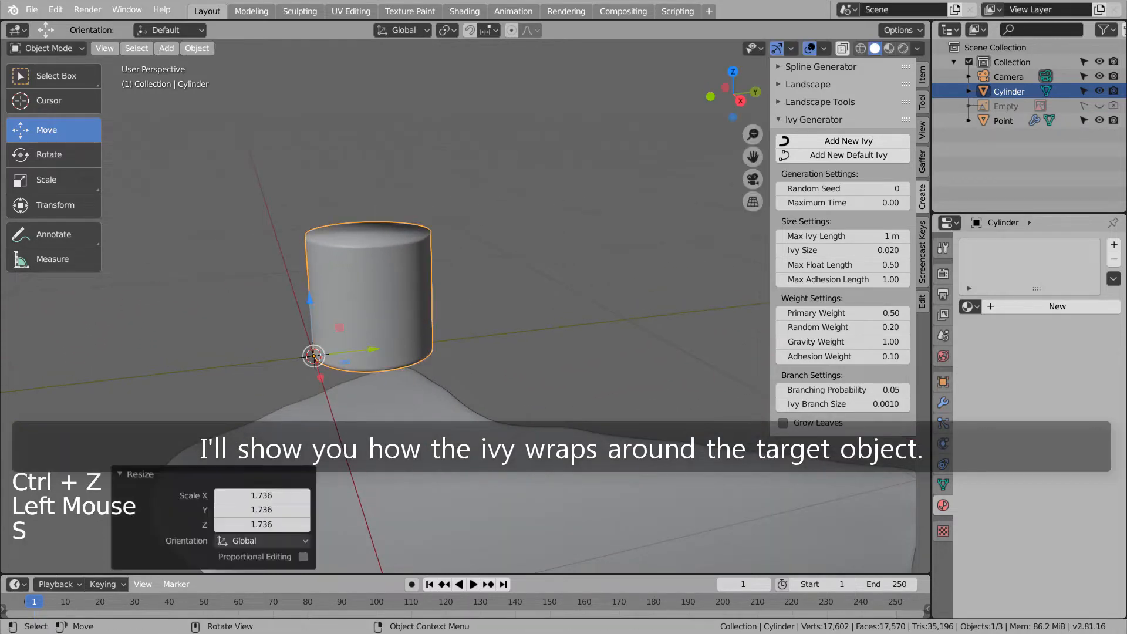
left_click(874, 142)
key("ctrl+z")
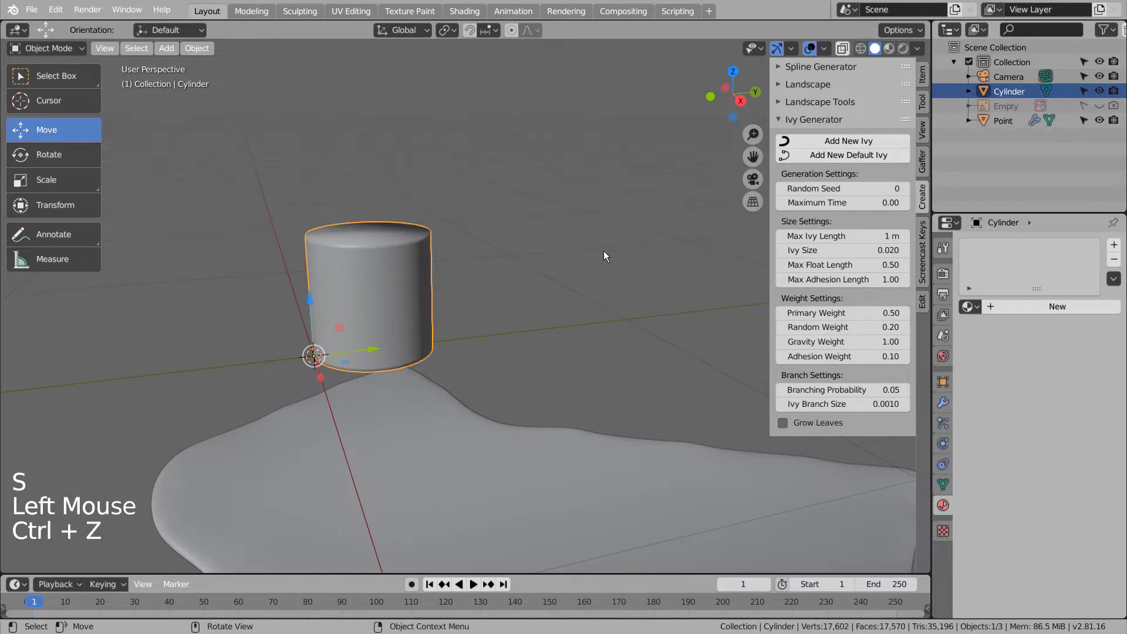
Enlarge the cylinder uniformly by a further factor of about 1.592, test a new ivy on it, and undo the ivy.
key("s")
left_click(753, 218)
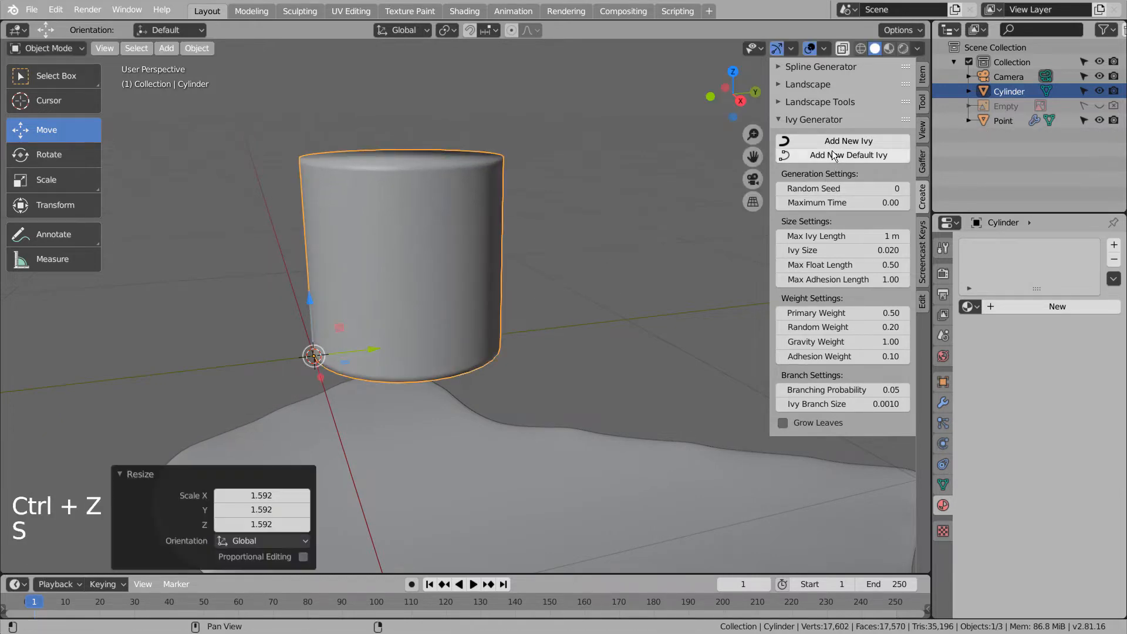
left_click(810, 140)
middle_click_drag(704, 176, 604, 271)
scroll(651, 206, "up", 2)
key("ctrl+z")
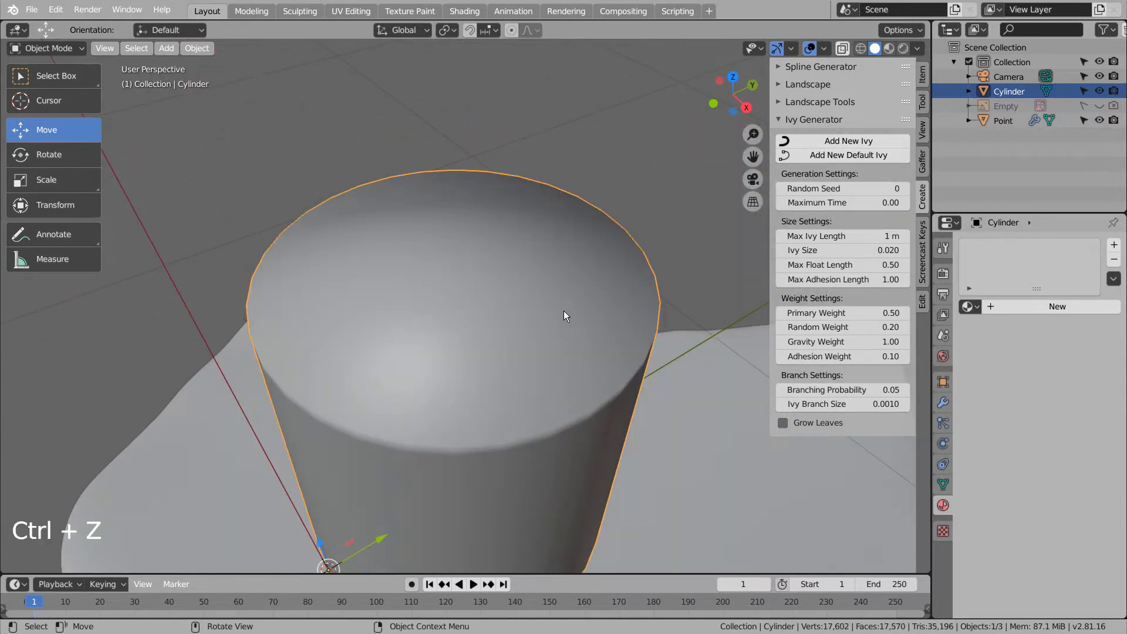
Scale the cylinder up by another factor of about 1.201 and generate a leafless ivy climbing its side.
key("s")
left_click(639, 288)
middle_click_drag(582, 310, 757, 216)
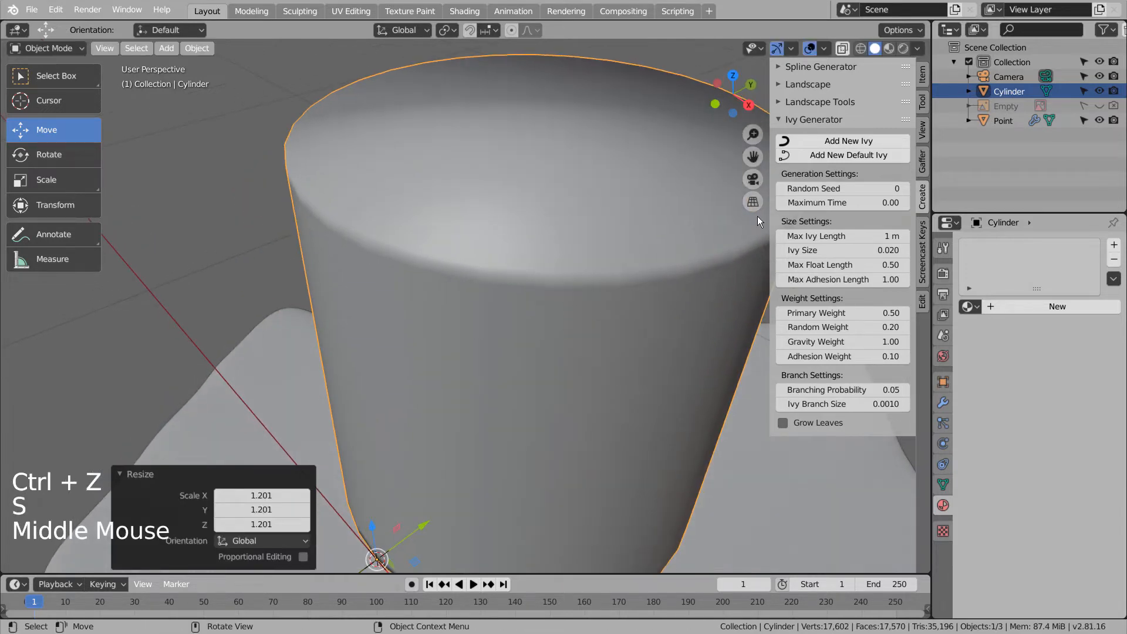
left_click(843, 148)
scroll(596, 273, "down", 2)
middle_click_drag(598, 273, 615, 249)
left_click(625, 251)
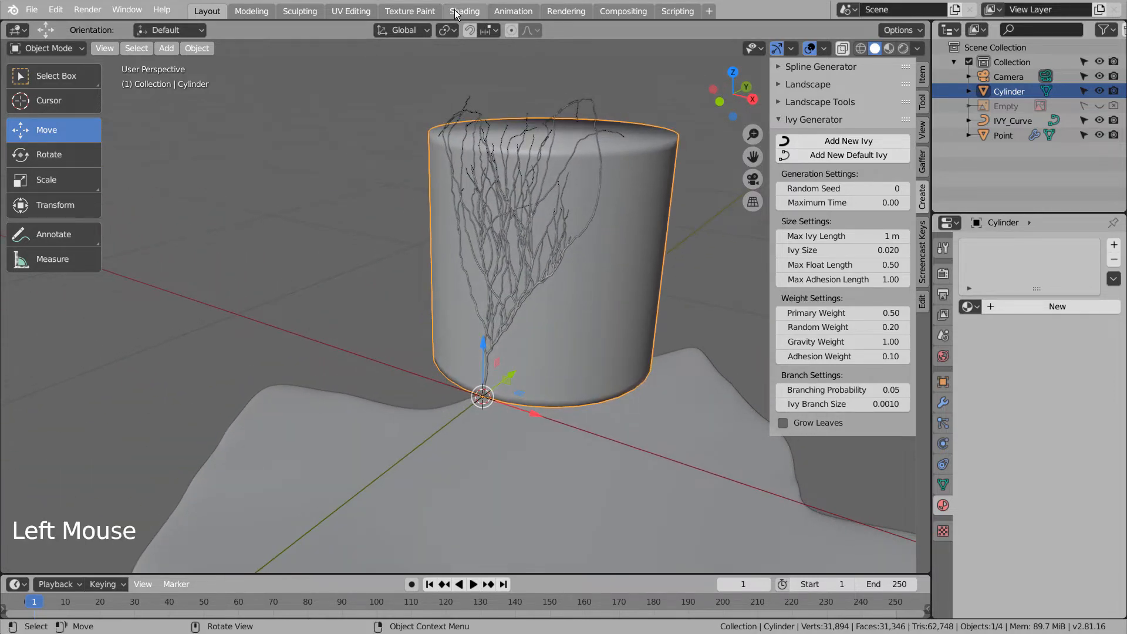
Switch to the Shading workspace and give the cylinder a new material.
left_click(462, 11)
scroll(612, 284, "up", 8)
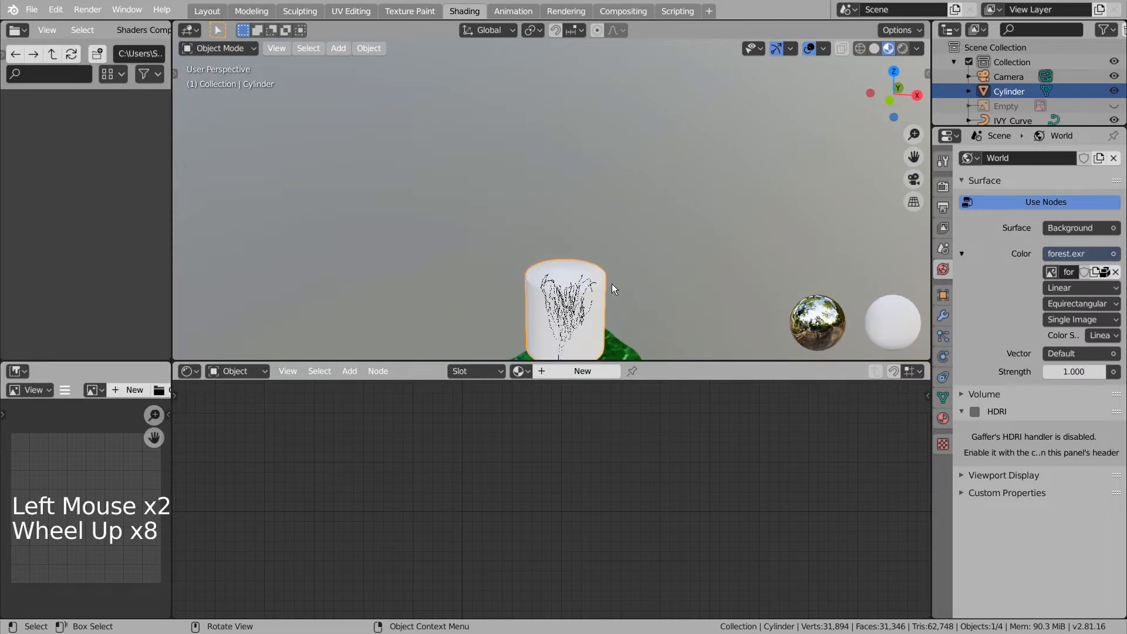
left_click(594, 333)
scroll(608, 200, "up", 4)
middle_click_drag(653, 266, 575, 220, "shift")
left_click(575, 220)
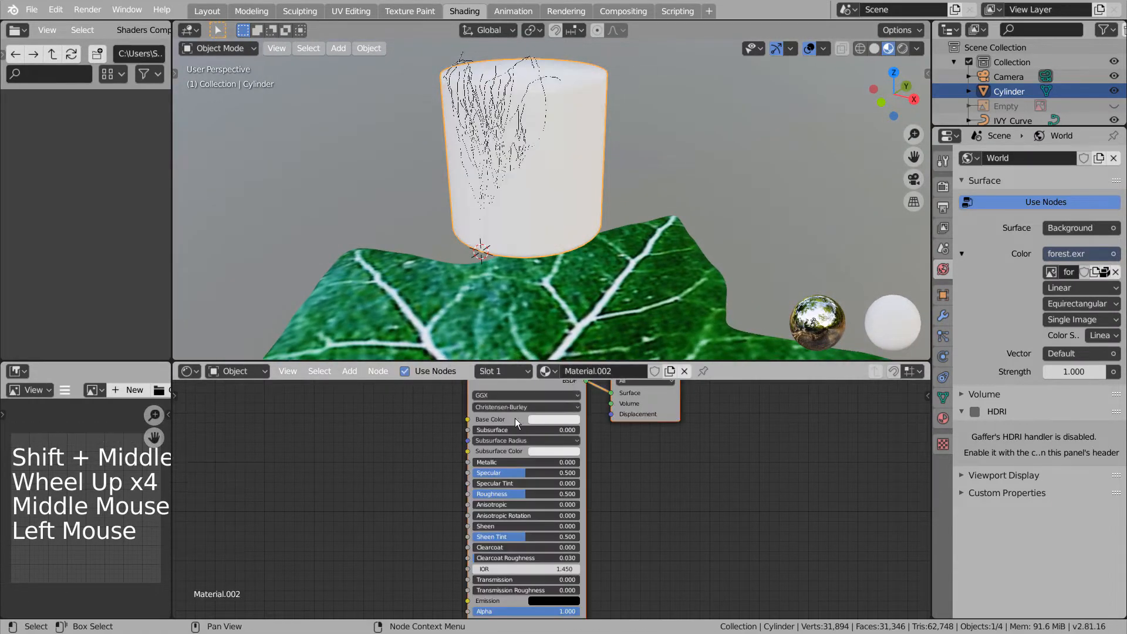
Load bark1_col.jpg, bark1_disp.jpg, bark1_norm.jpg and bark1_roughness.jpg from the textures folder into the cylinder's Principled BSDF with Principled Texture Setup.
left_click(519, 422)
key("ctrl+shift+t")
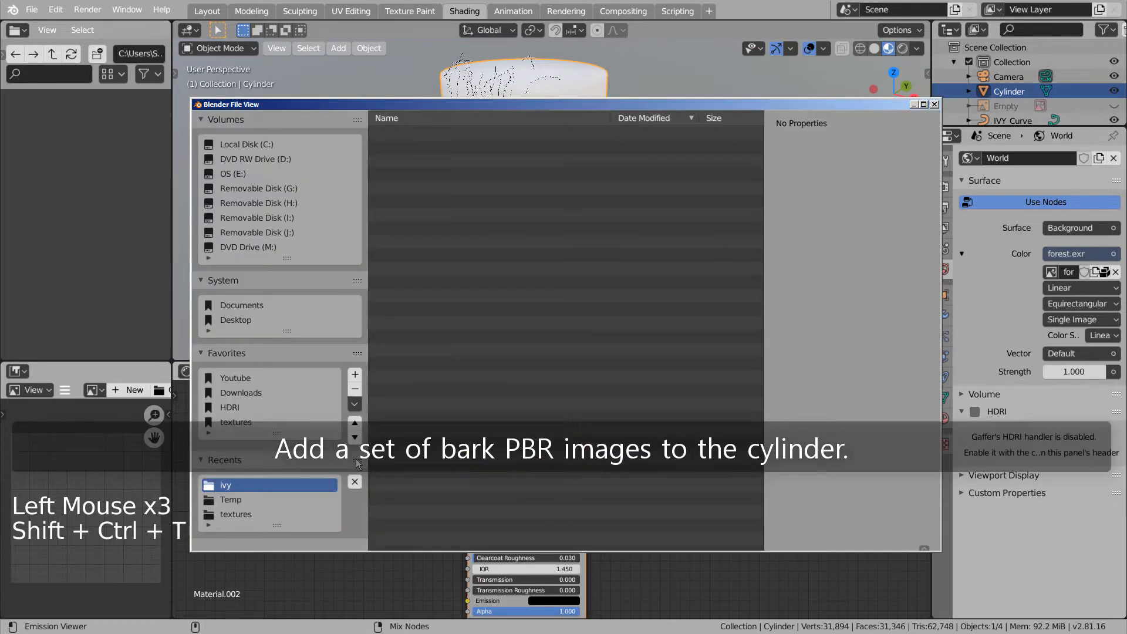
left_click(238, 515)
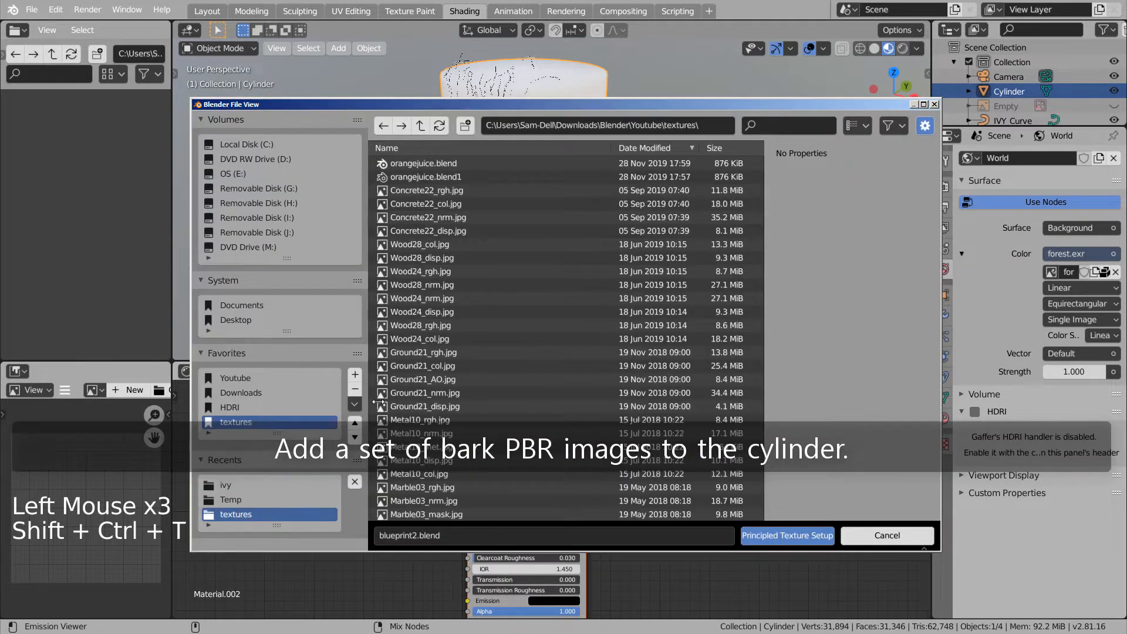
left_click(439, 150)
left_click(421, 164)
left_click(417, 177, "ctrl")
left_click(416, 193, "ctrl")
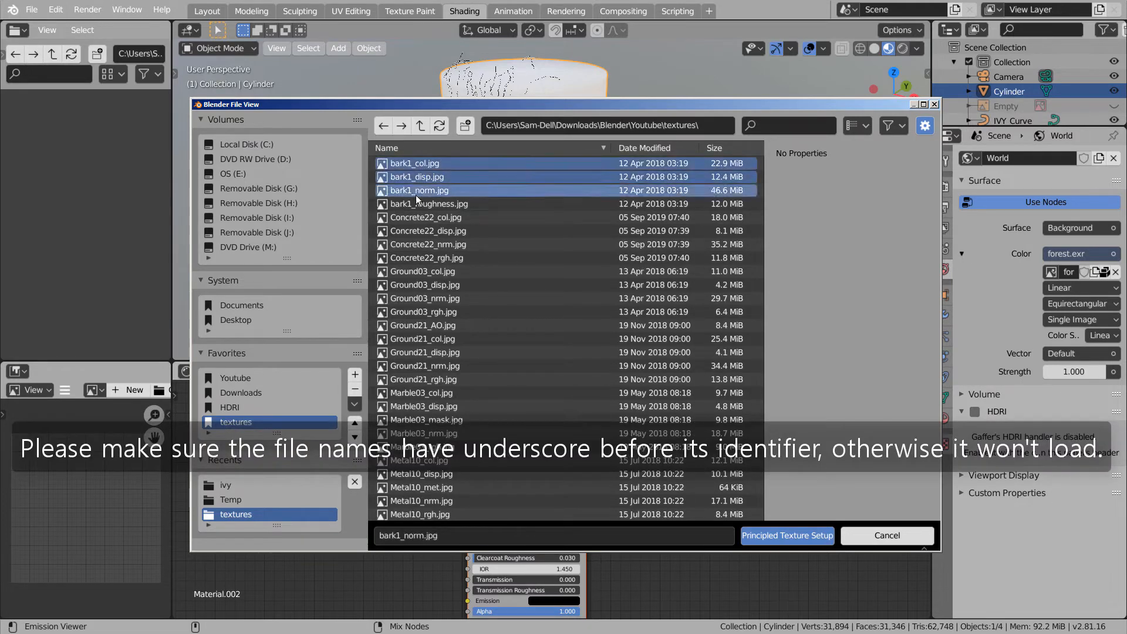
left_click(426, 203, "ctrl")
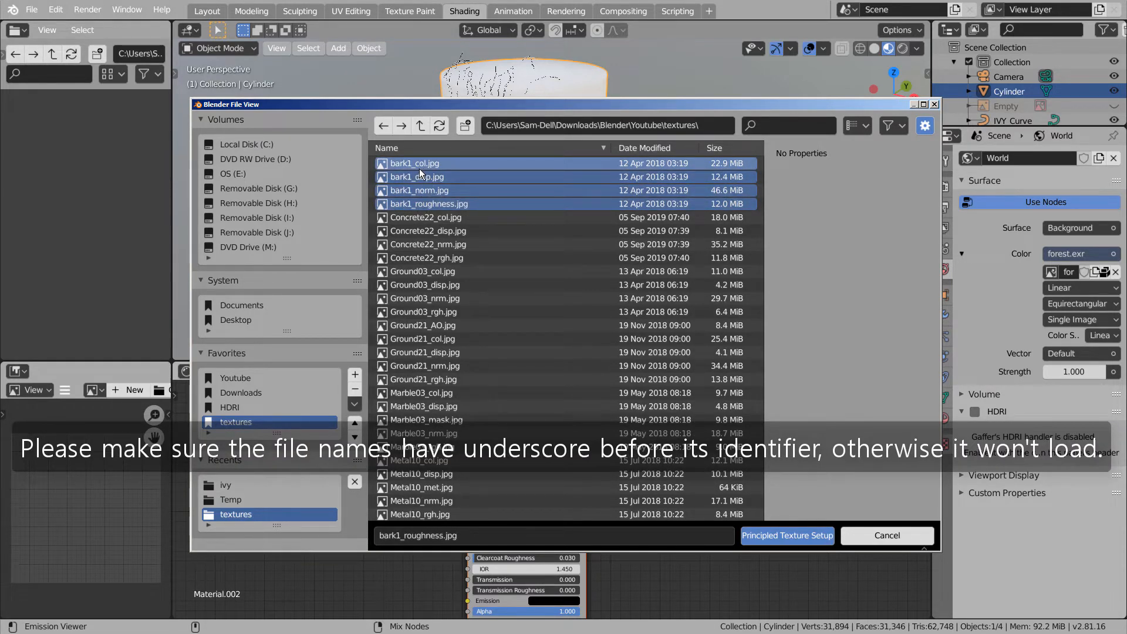
left_click(808, 534)
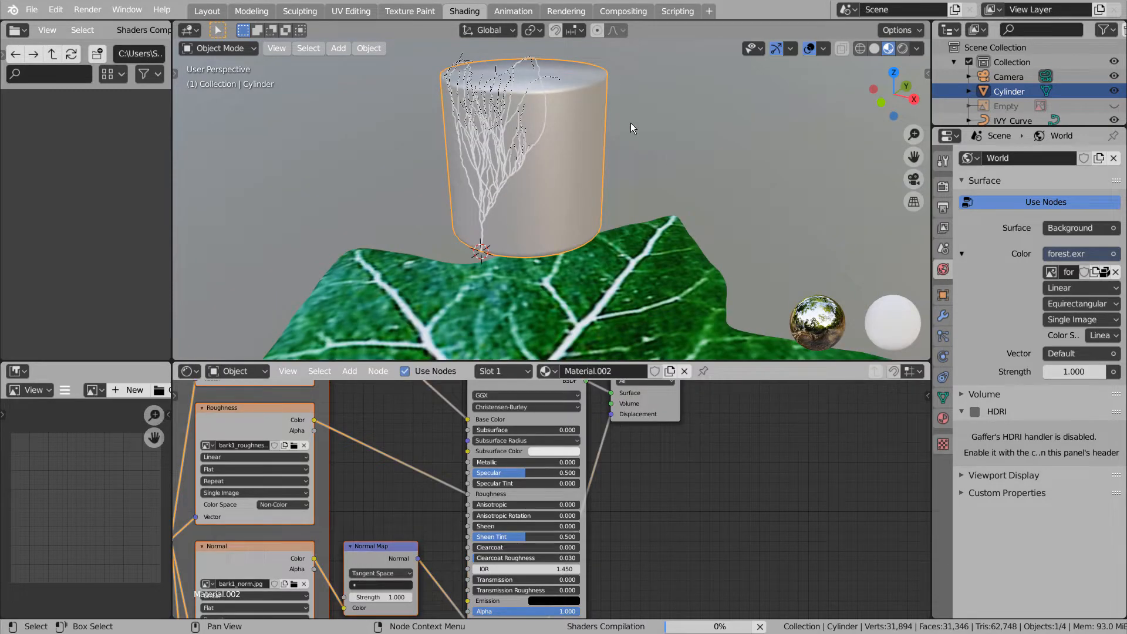
Set the bark texture's Mapping scale to 3 in X and 2 in Y, and check the bark up close.
scroll(624, 124, "up", 4)
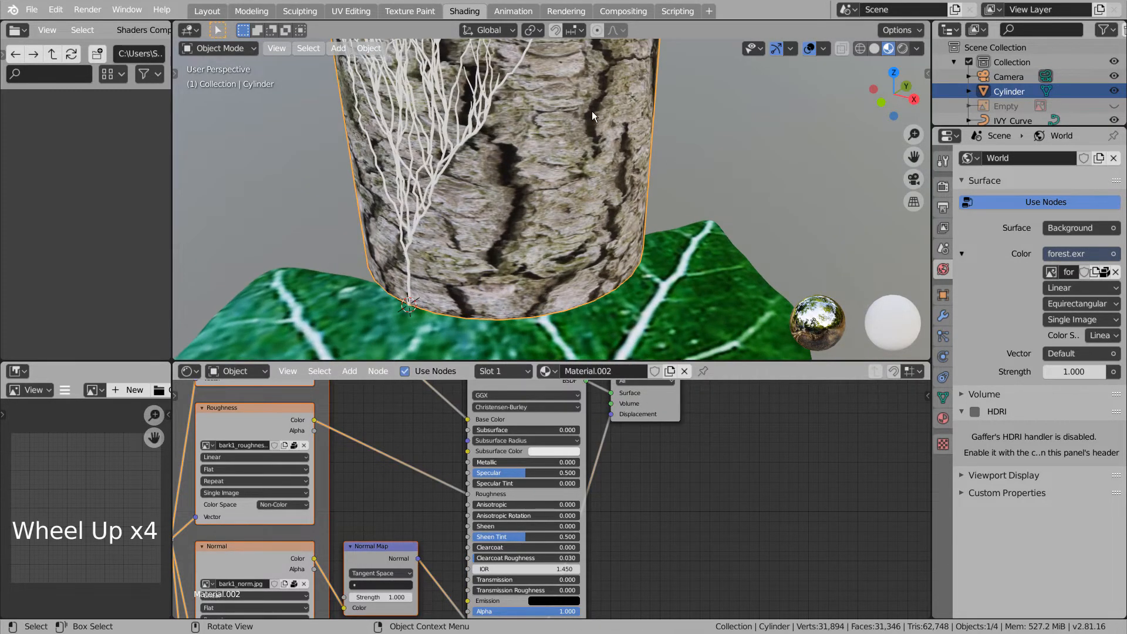
middle_click_drag(592, 116, 644, 220, "shift")
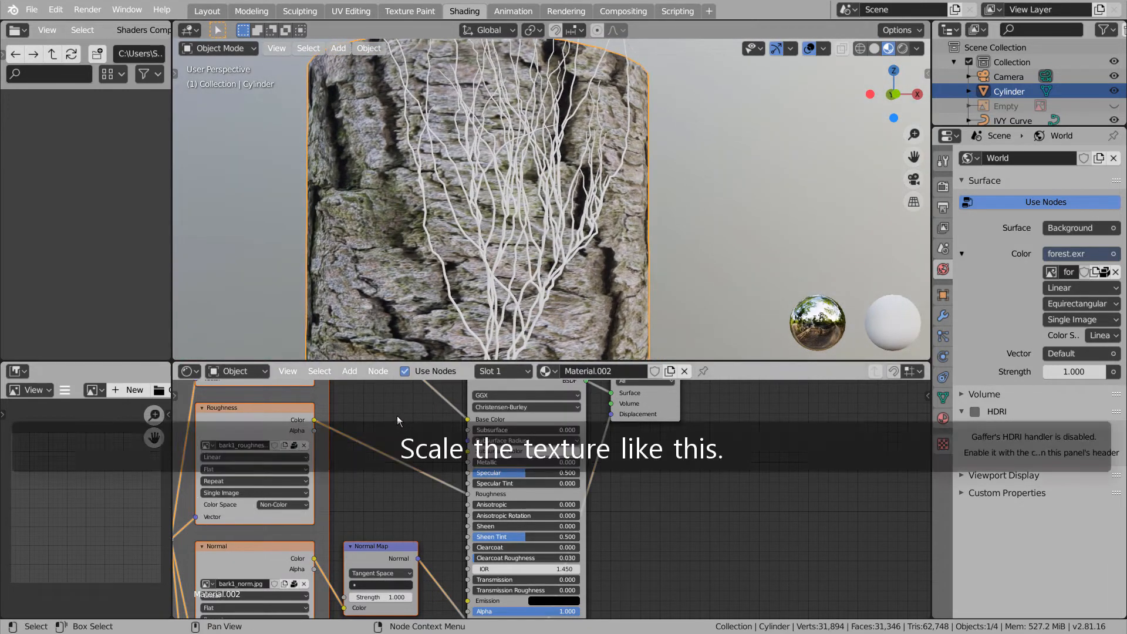
middle_click_drag(397, 420, 747, 469, "shift")
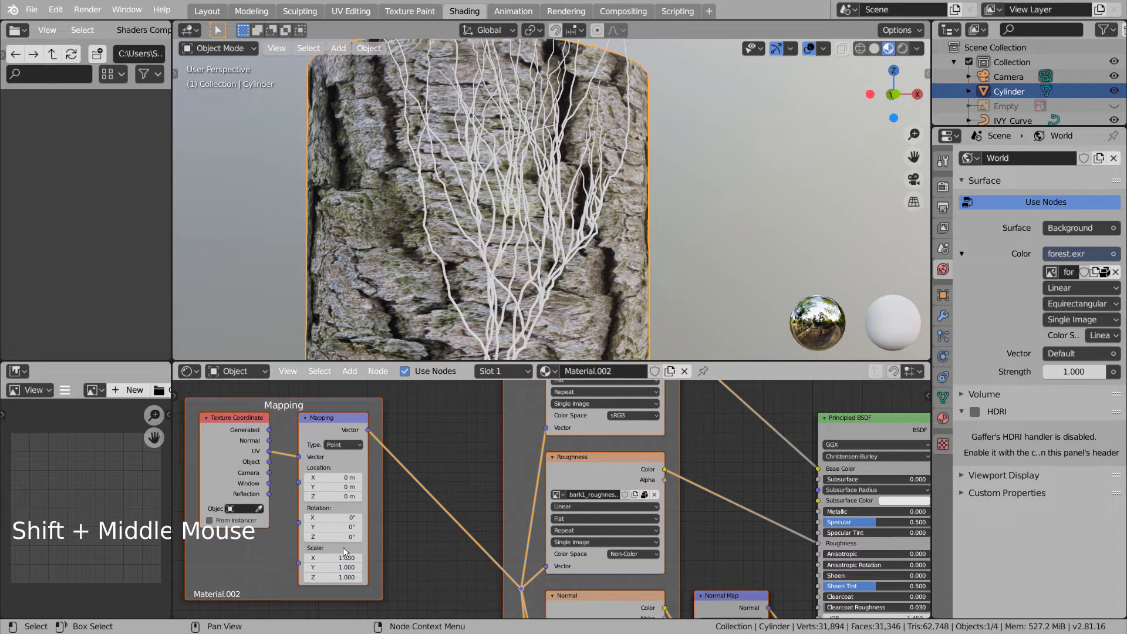
left_click_drag(338, 559, 383, 552)
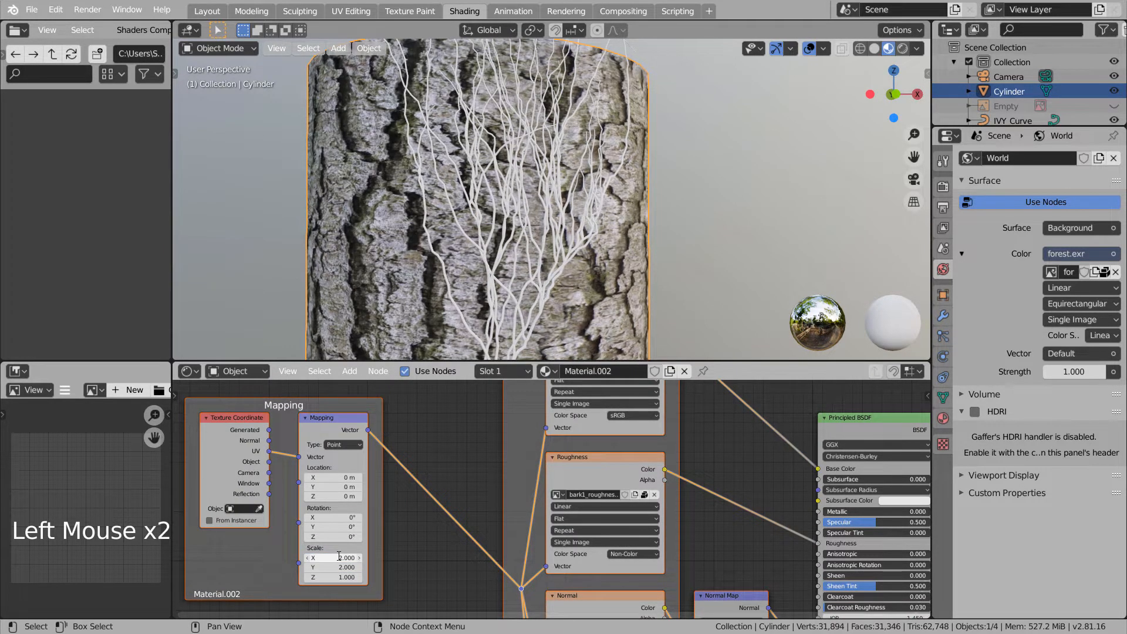
type("3")
key("Return")
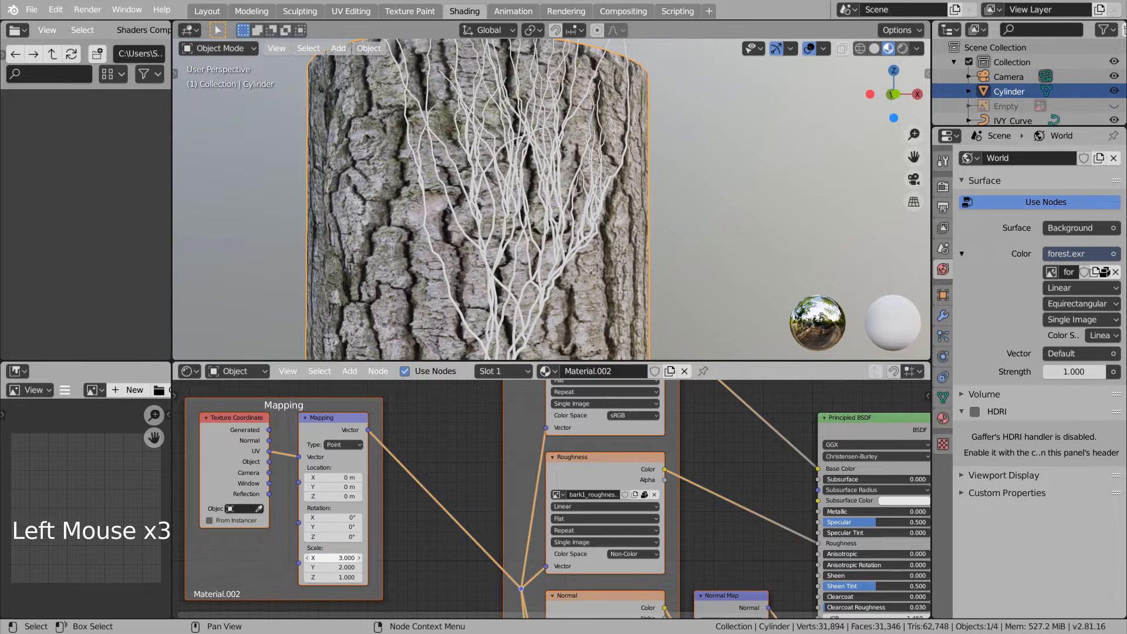
middle_click_drag(657, 176, 680, 189)
scroll(649, 175, "up", 2)
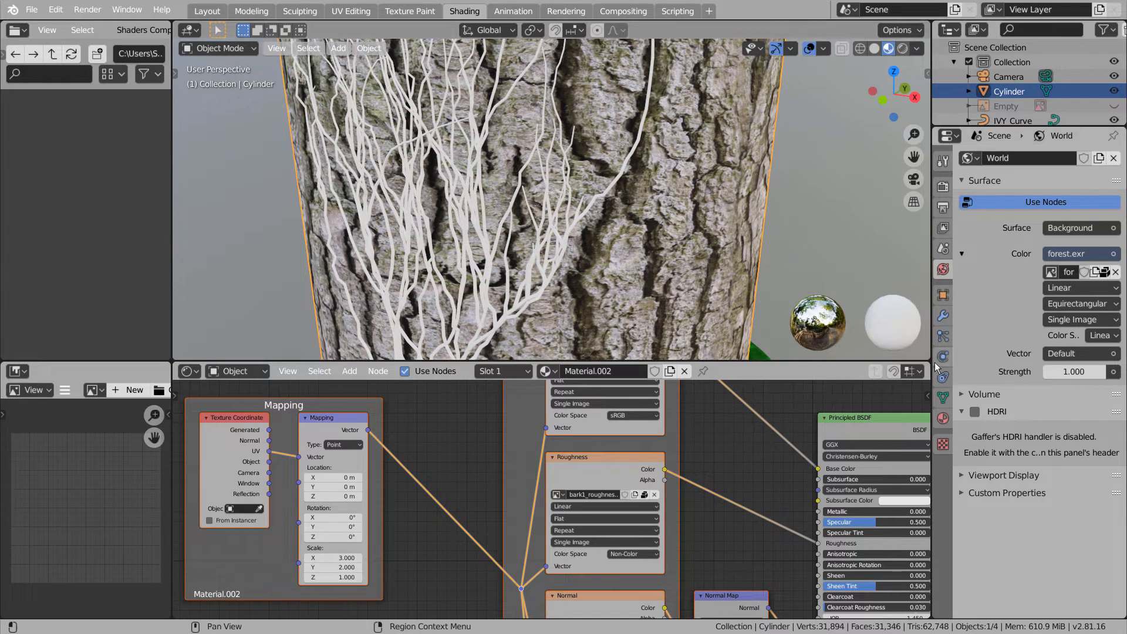
Change the scene's render engine to Cycles.
left_click(943, 419)
left_click(942, 186)
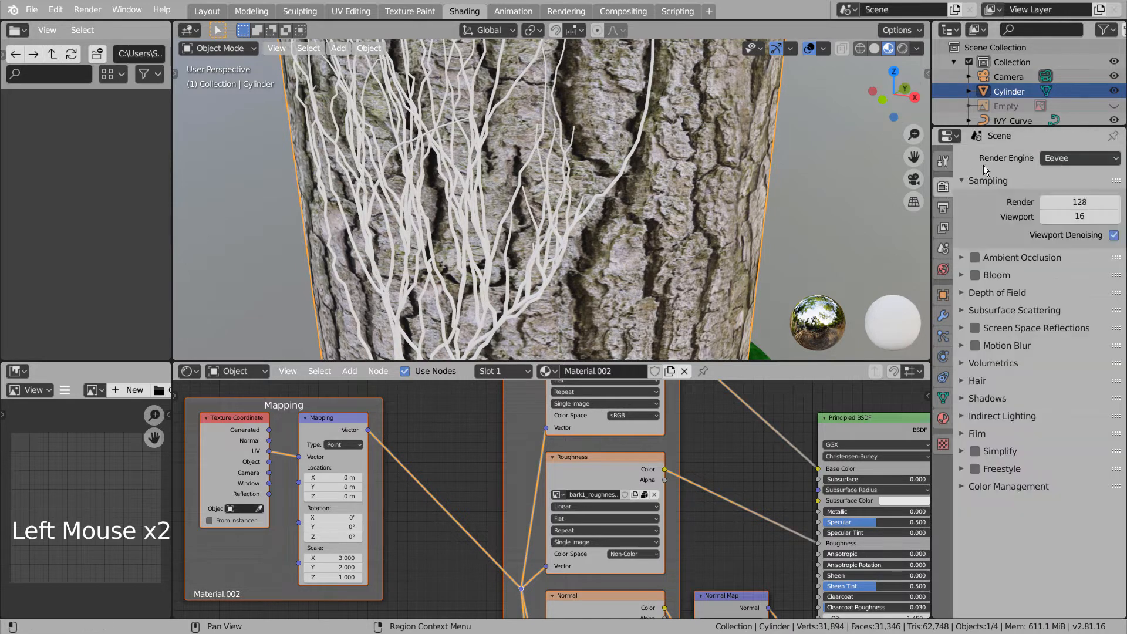
left_click(1056, 160)
left_click(1062, 207)
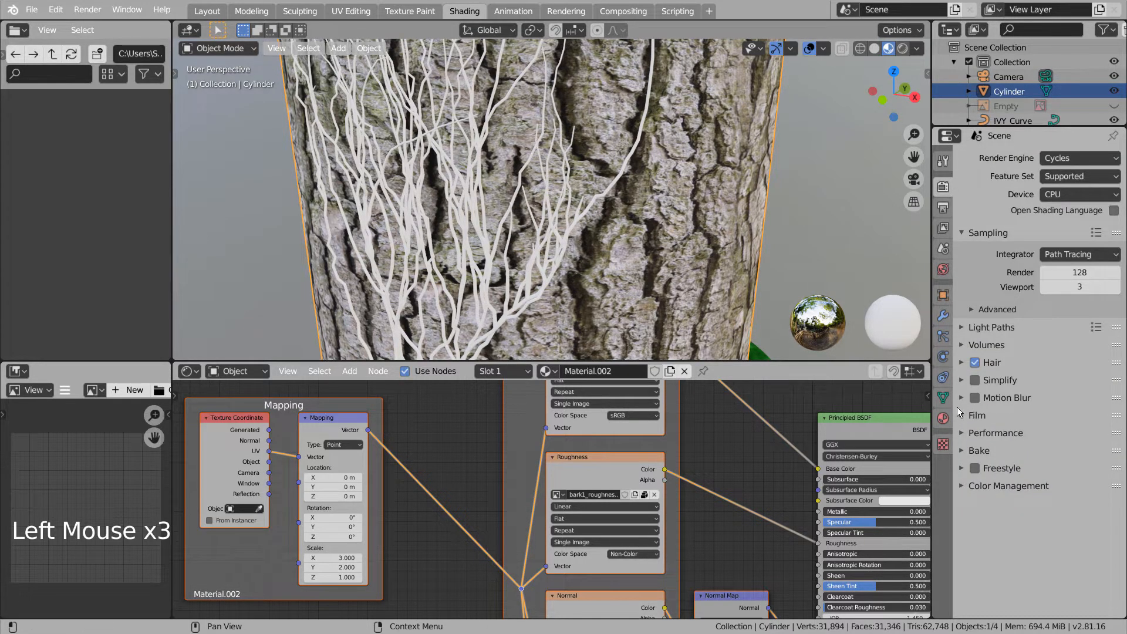
Set the bark material's displacement method to Displacement and Bump and show the viewport in rendered shading.
left_click(943, 418)
scroll(966, 436, "down", 14)
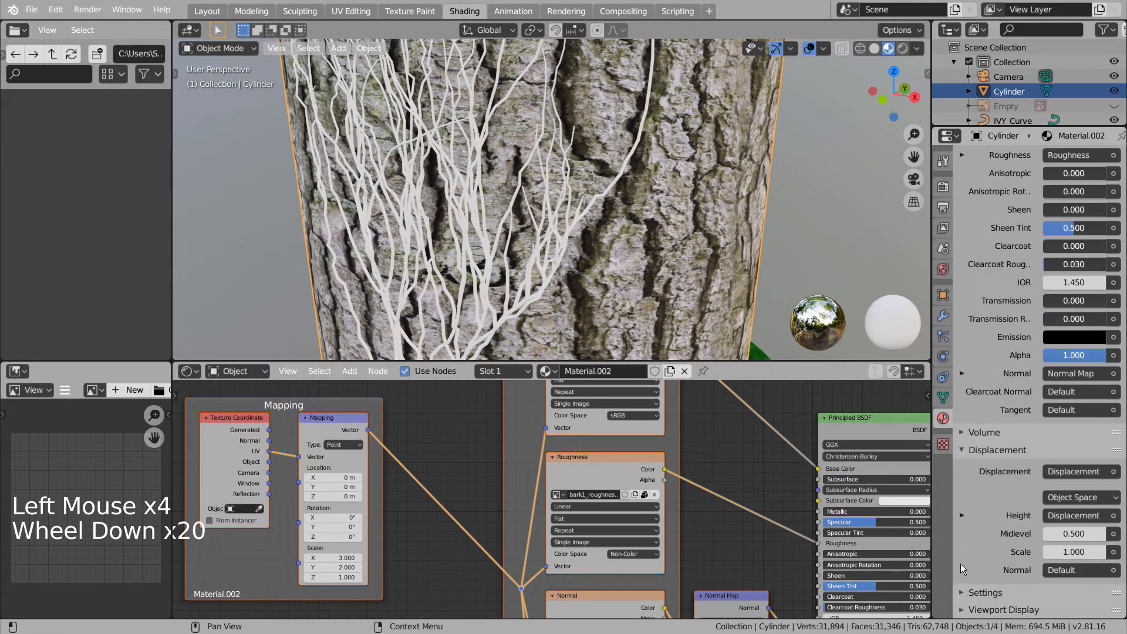
left_click(962, 592)
scroll(969, 577, "down", 7)
left_click(1076, 528)
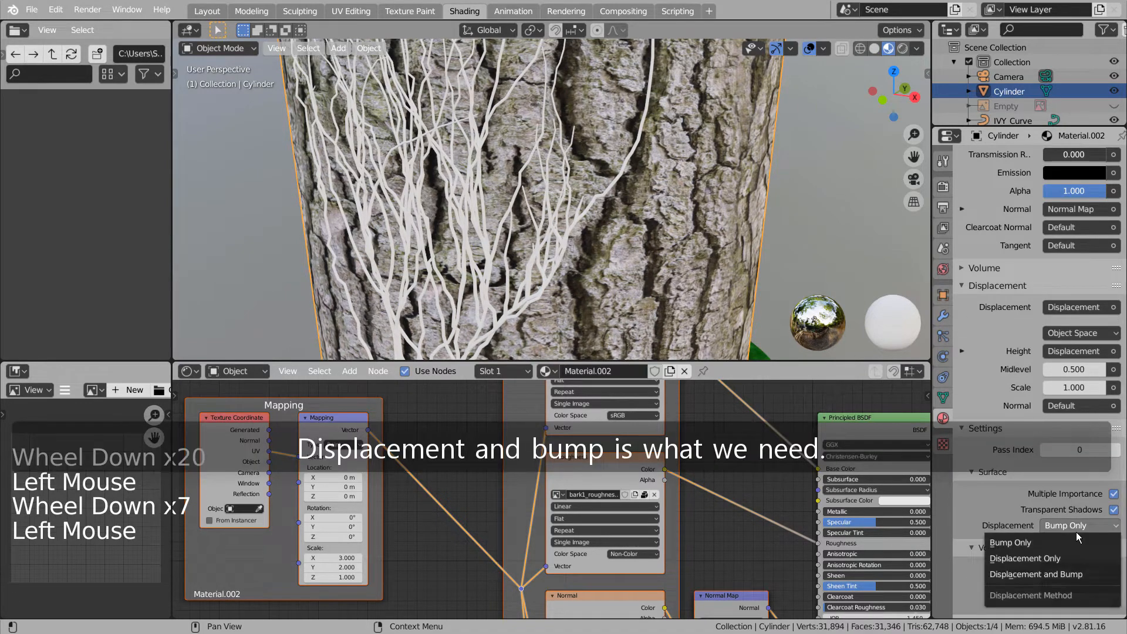
left_click(1067, 574)
left_click(903, 48)
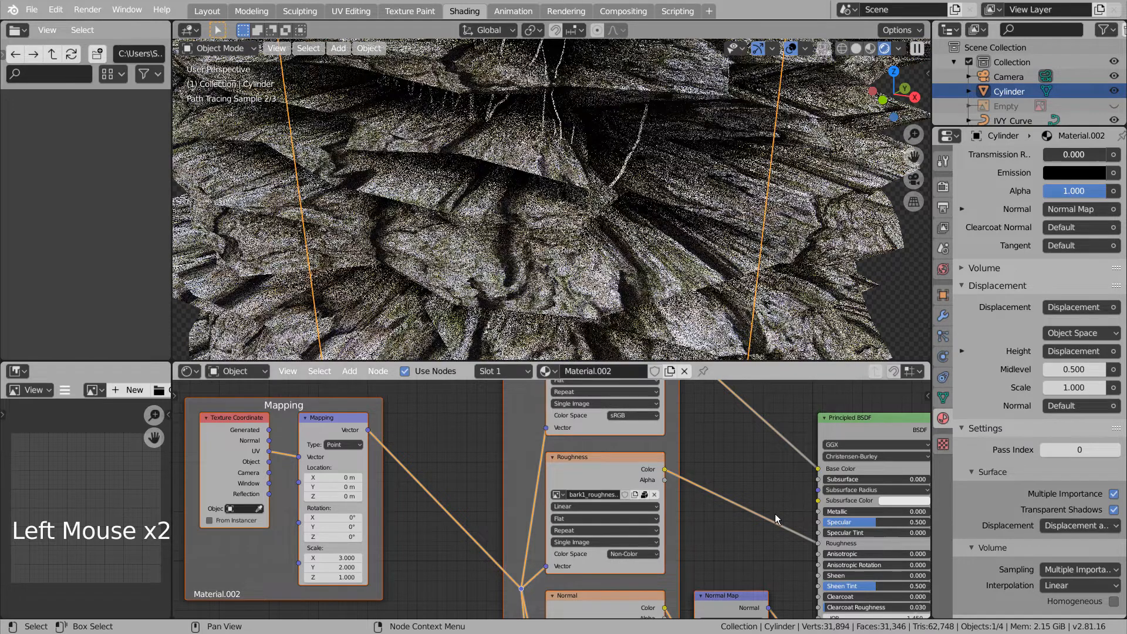
Set the bark material's Displacement scale to 0.1 and its Normal Map strength to 0.1.
scroll(773, 517, "down", 5)
middle_click_drag(721, 540, 502, 375, "shift")
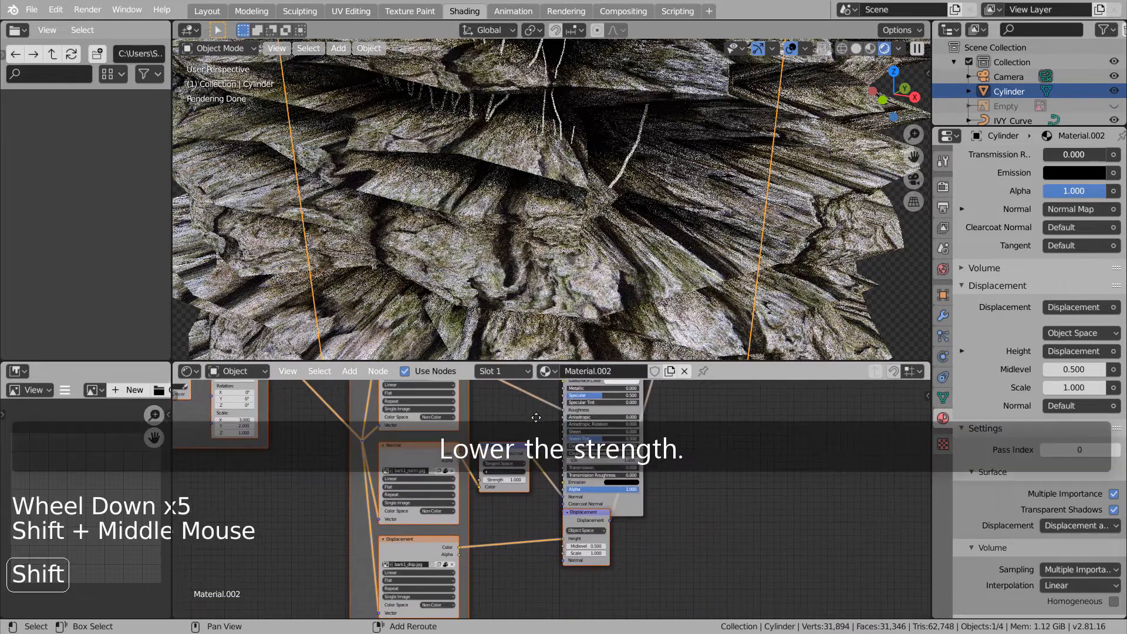
scroll(596, 534, "up", 4)
left_click(601, 573)
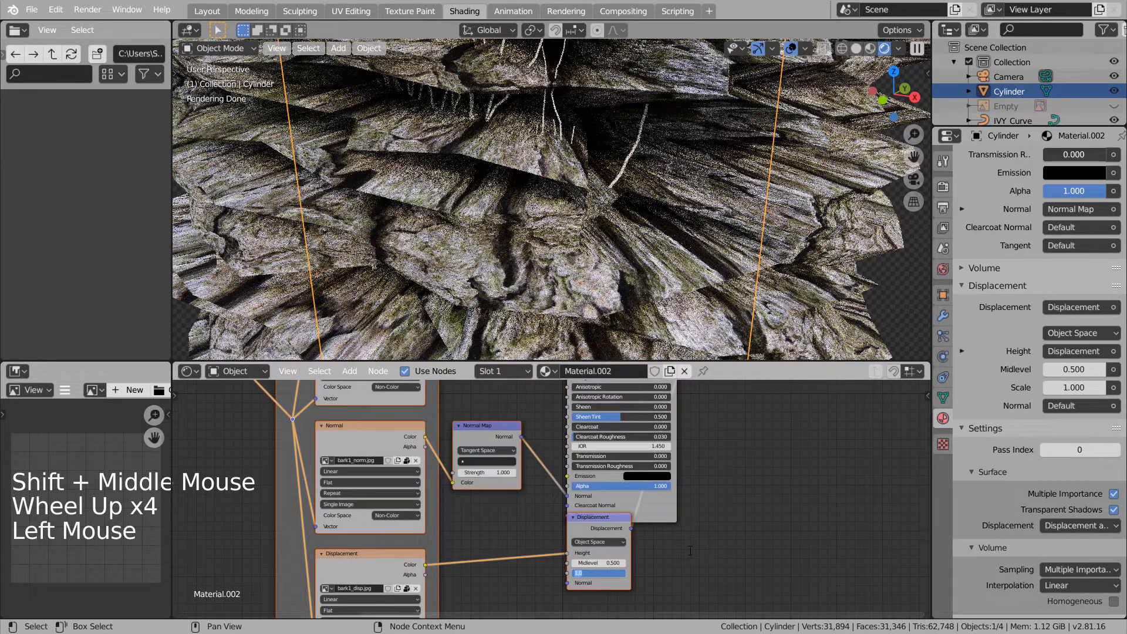
type(".1")
key("Return")
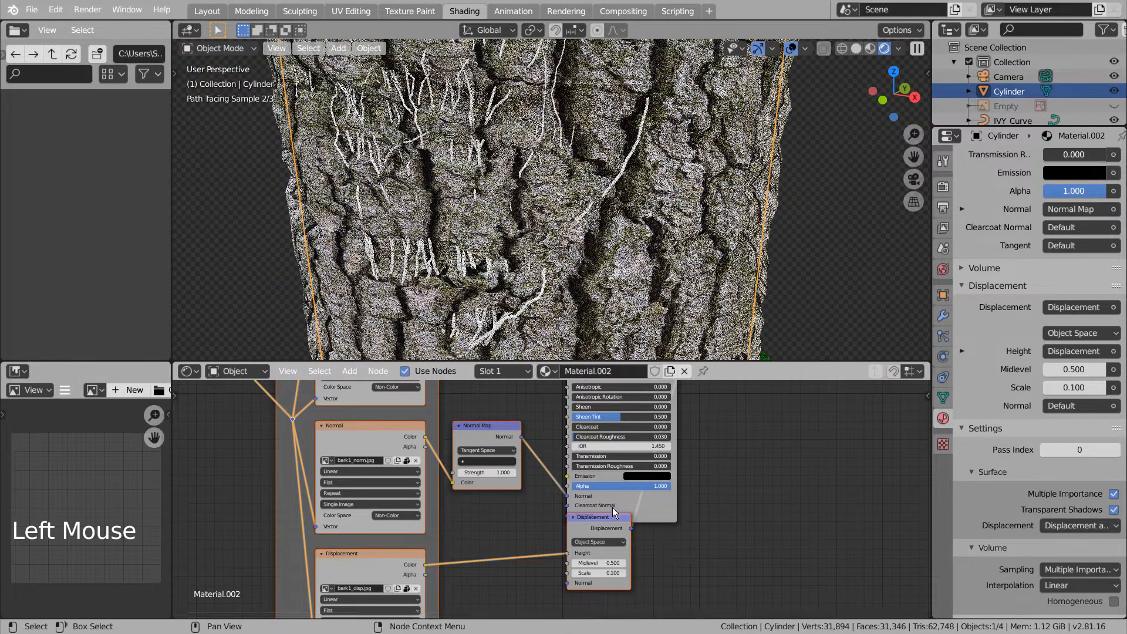
left_click(498, 472)
type(".1")
key("Return")
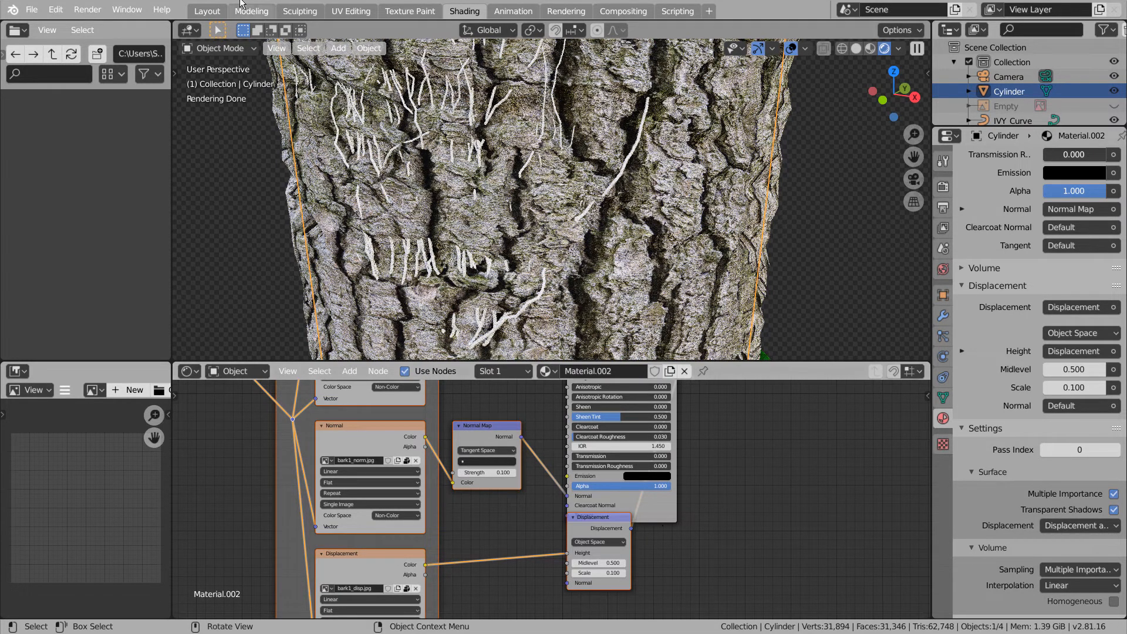
Return to the Layout workspace and move the cylinder about 0.0184 m along Y, away from the ivy's root.
left_click(206, 11)
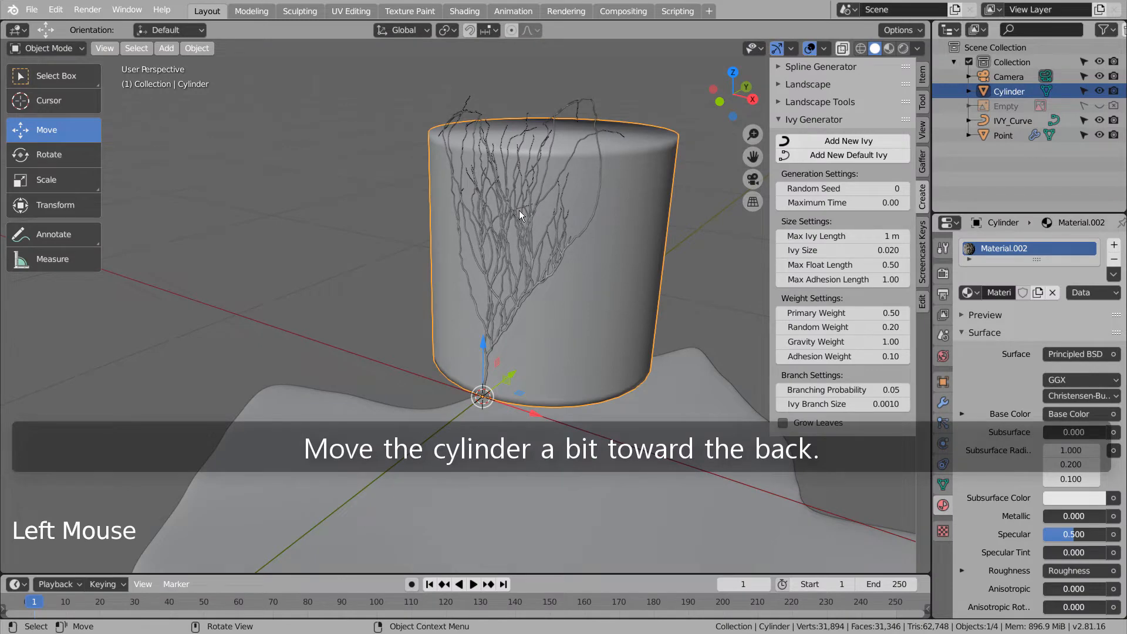
middle_click_drag(626, 207, 463, 454)
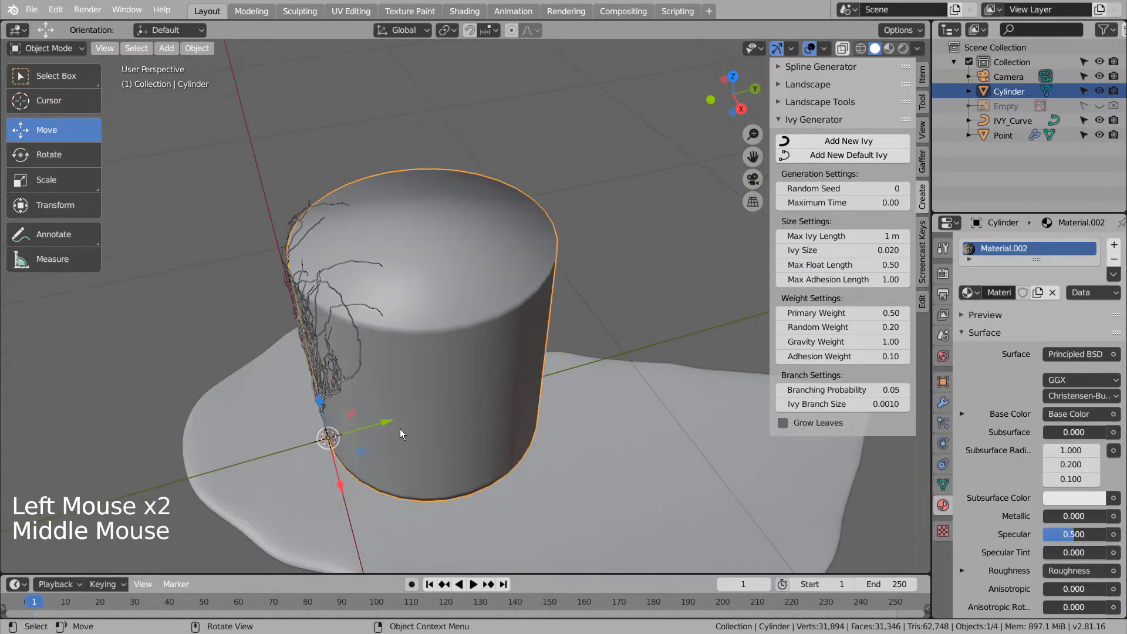
left_click_drag(386, 420, 398, 418)
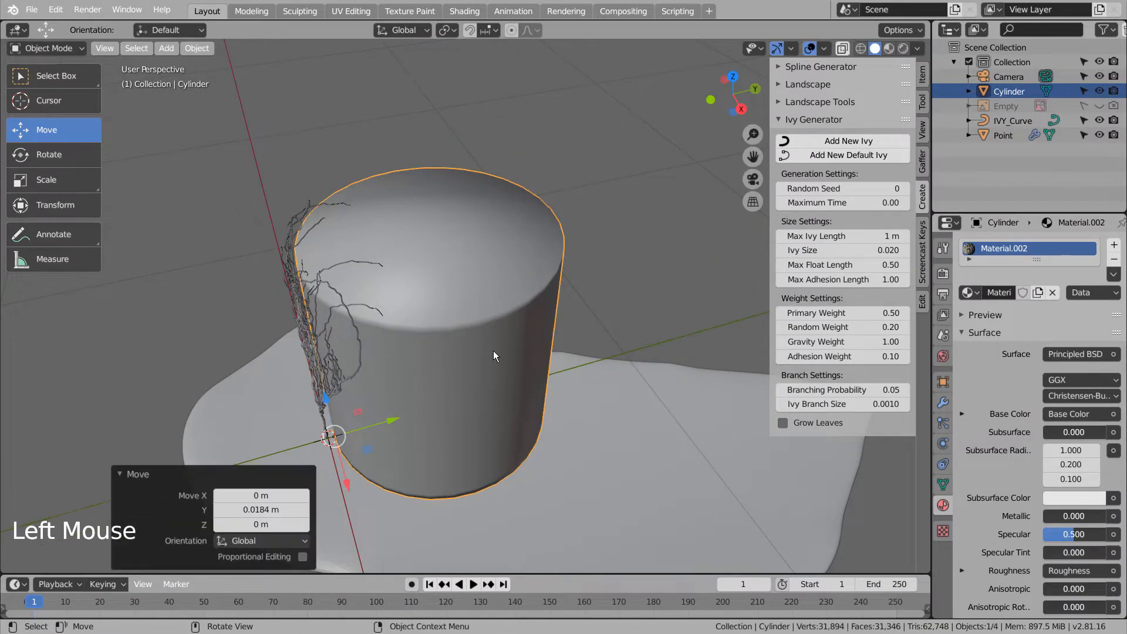
Show the viewport in rendered shading and examine the bark relief and the ivy branches on the cylinder from several angles.
left_click(901, 50)
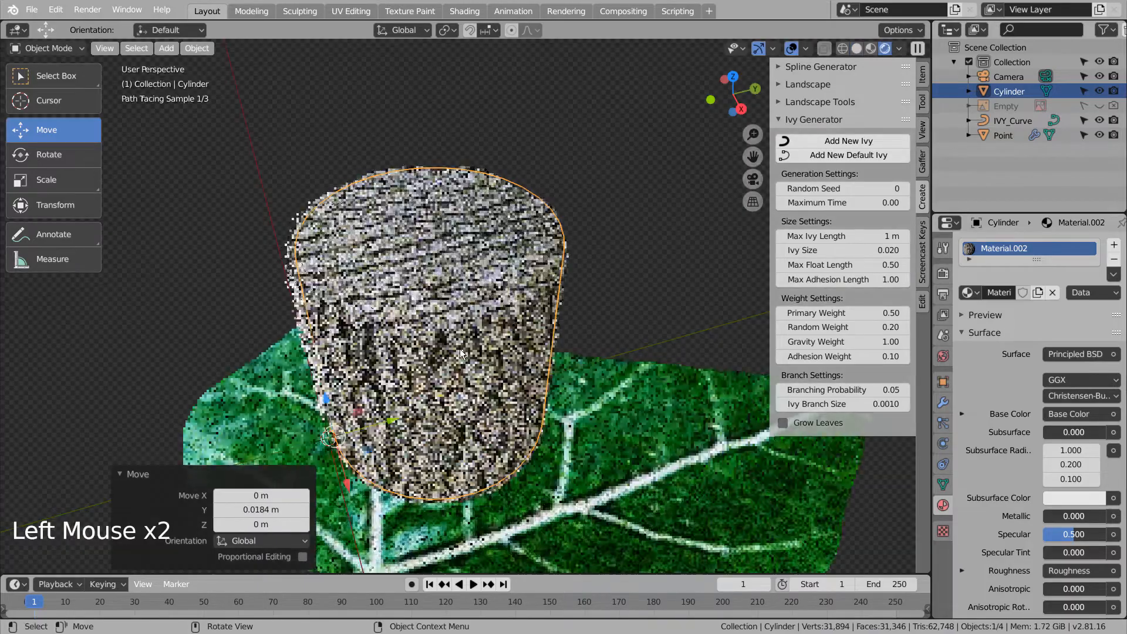
mouse_move(452, 355)
middle_mouse_down()
mouse_move(438, 365)
mouse_move(449, 346)
middle_mouse_up()
scroll(448, 346, "up", 2)
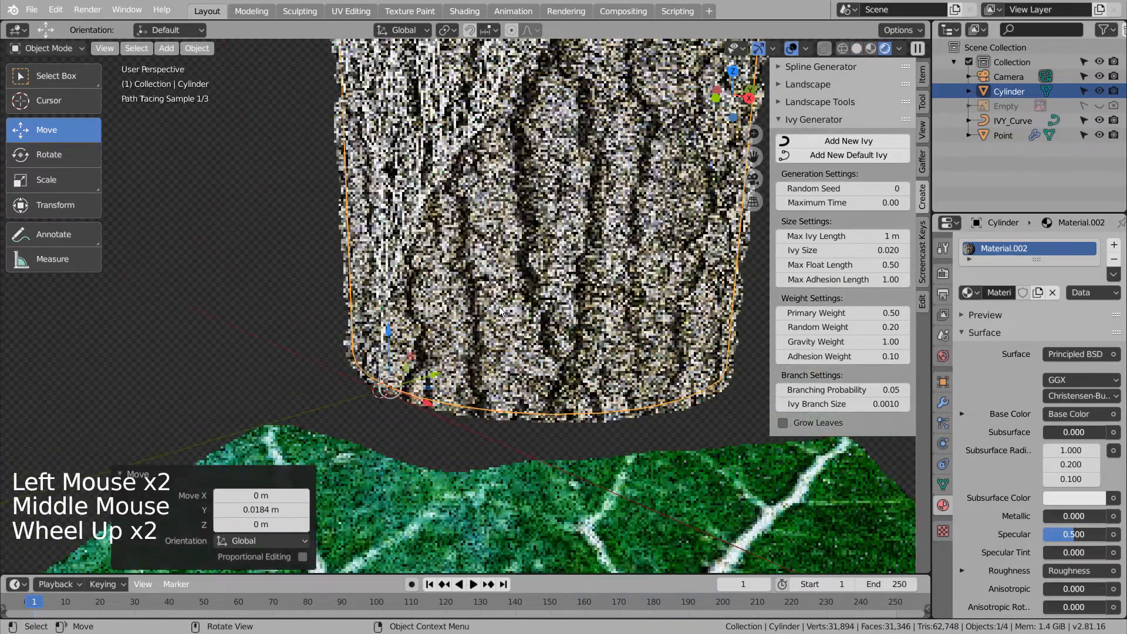
middle_click_drag(499, 306, 528, 280)
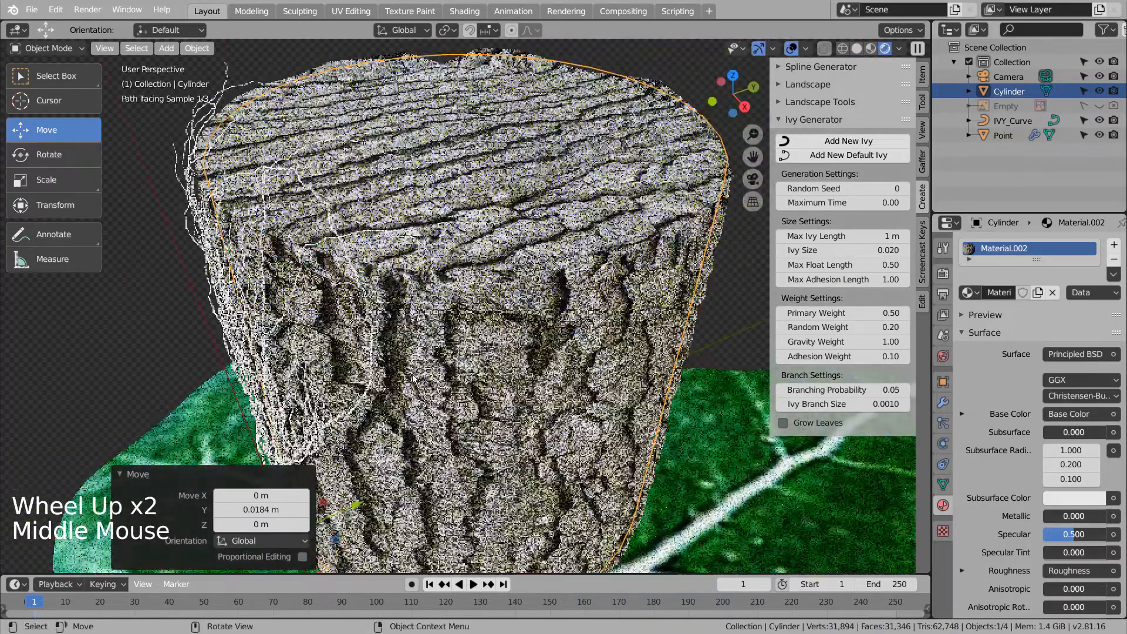
middle_click_drag(420, 379, 529, 389)
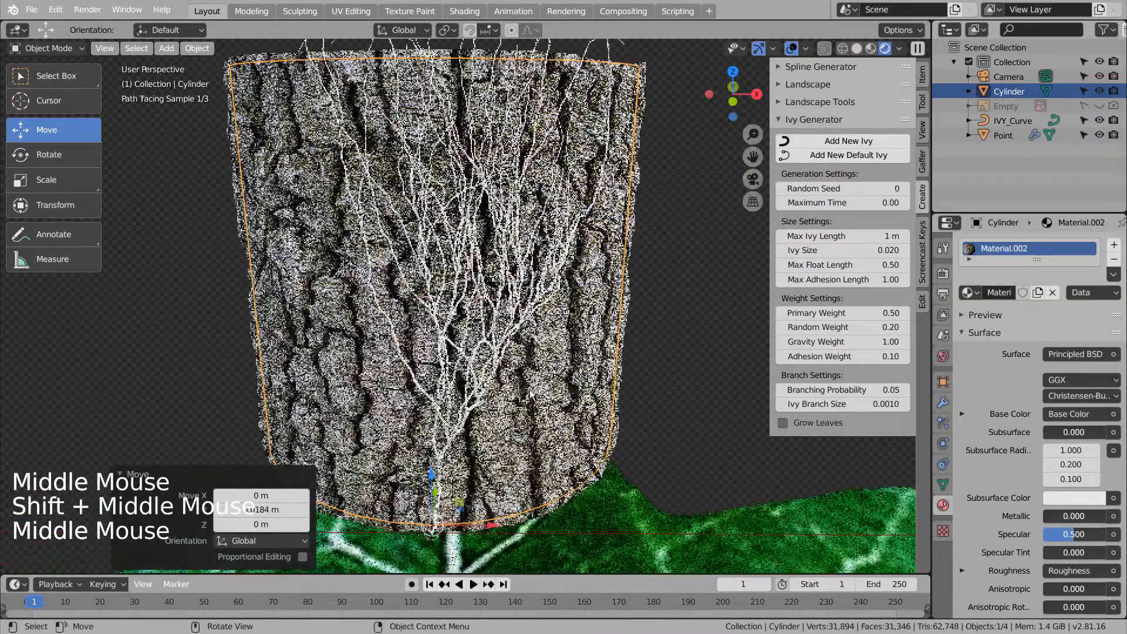
scroll(536, 378, "up", 2)
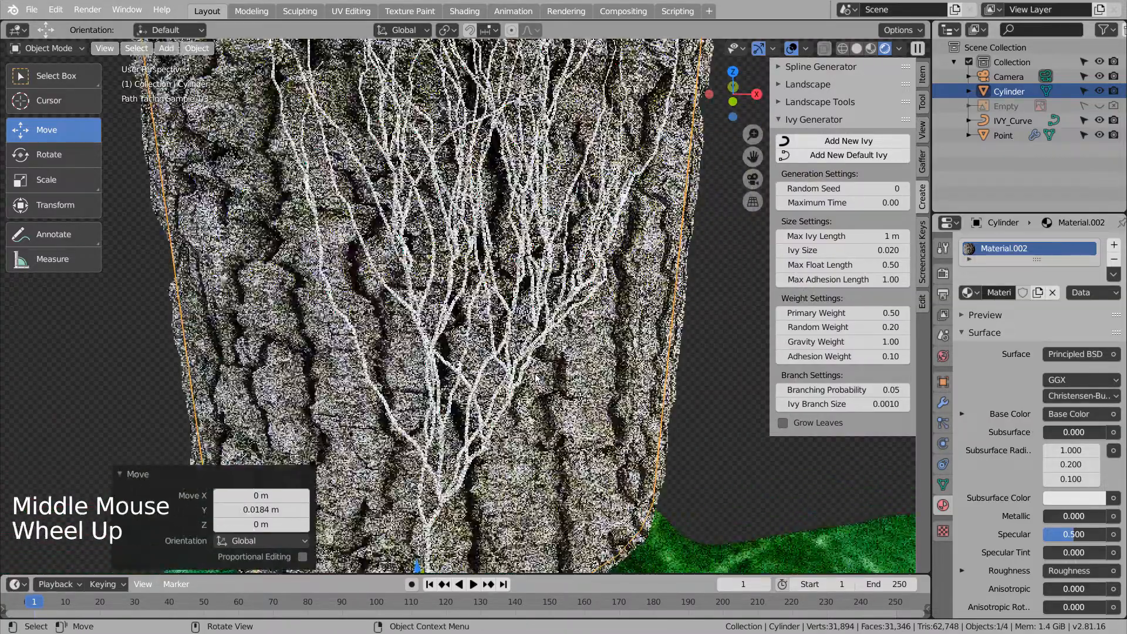
mouse_move(535, 377)
middle_mouse_down()
mouse_move(536, 362)
mouse_move(556, 374)
middle_mouse_up()
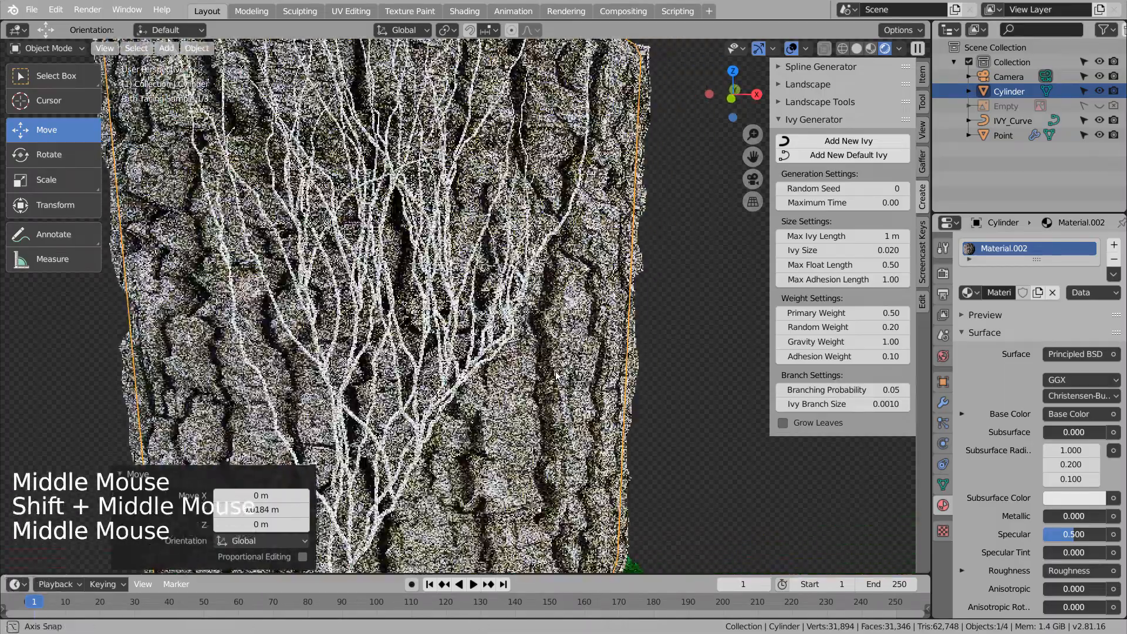
Align the camera to the current front view of the ivy and set its focal length to 52.2 mm.
key("ctrl+alt+KP_0")
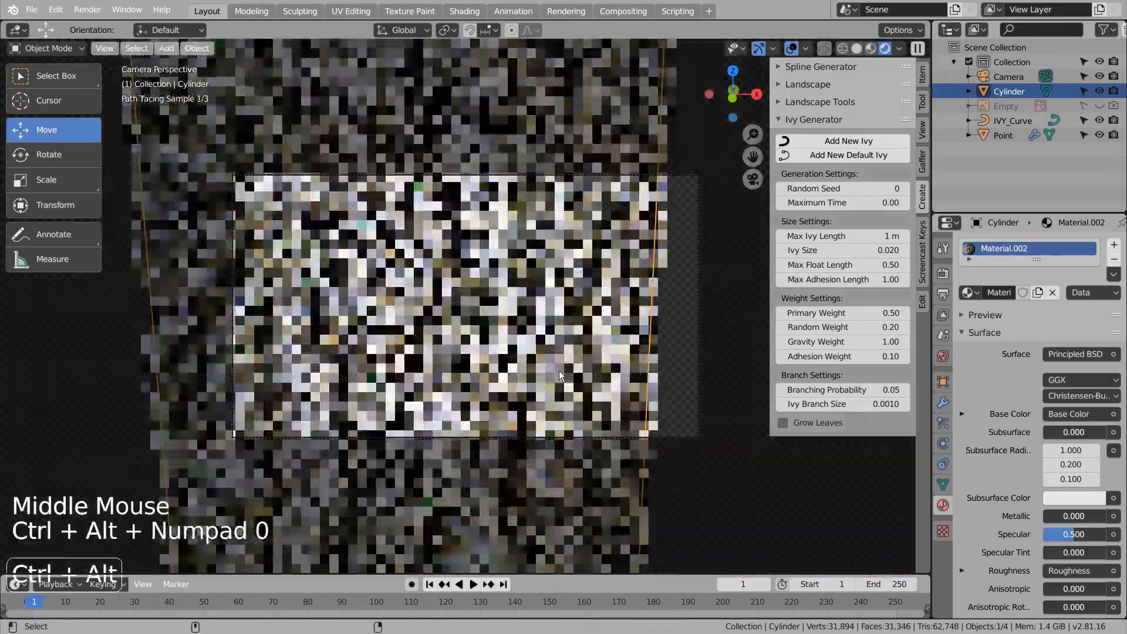
key("shift+grave")
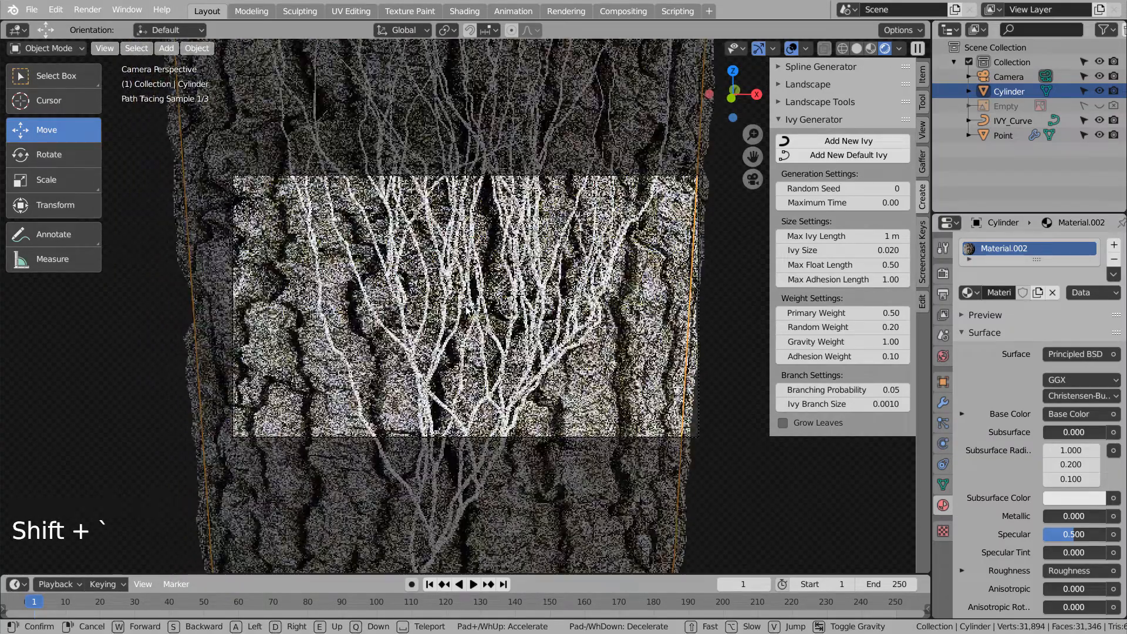
left_click(468, 309)
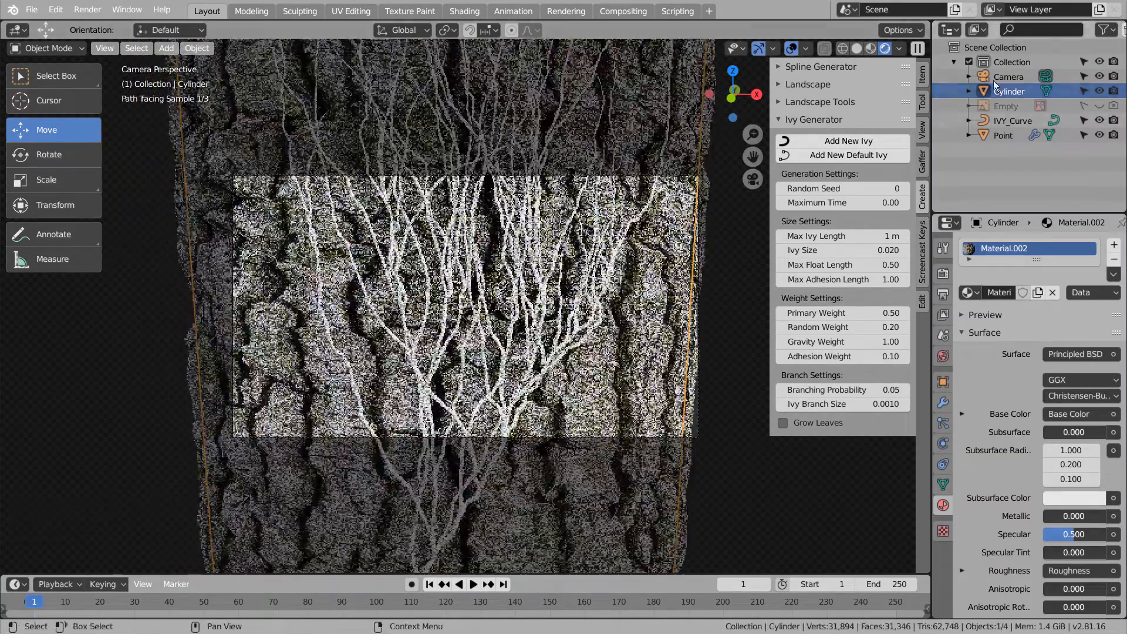
left_click(998, 76)
mouse_move(1068, 314)
left_mouse_down("shift")
mouse_move(1059, 313)
mouse_move(1079, 314)
left_mouse_up("shift")
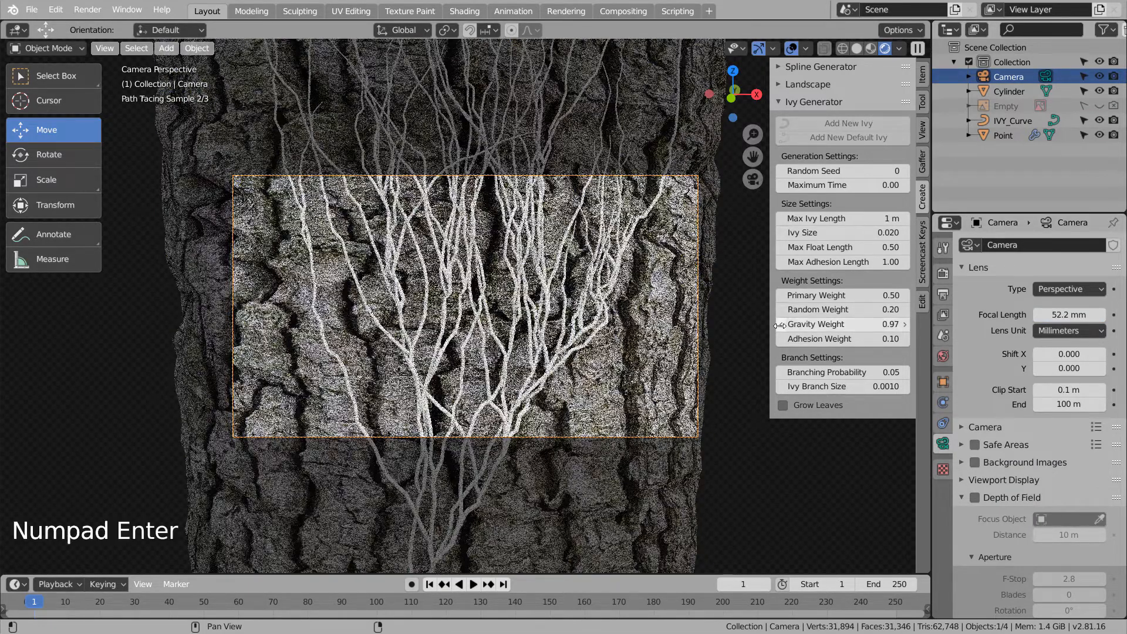
Give the ivy curve a new material with a brown base color of hue 0.074, saturation 0.844 and value 0.380.
left_click(549, 287)
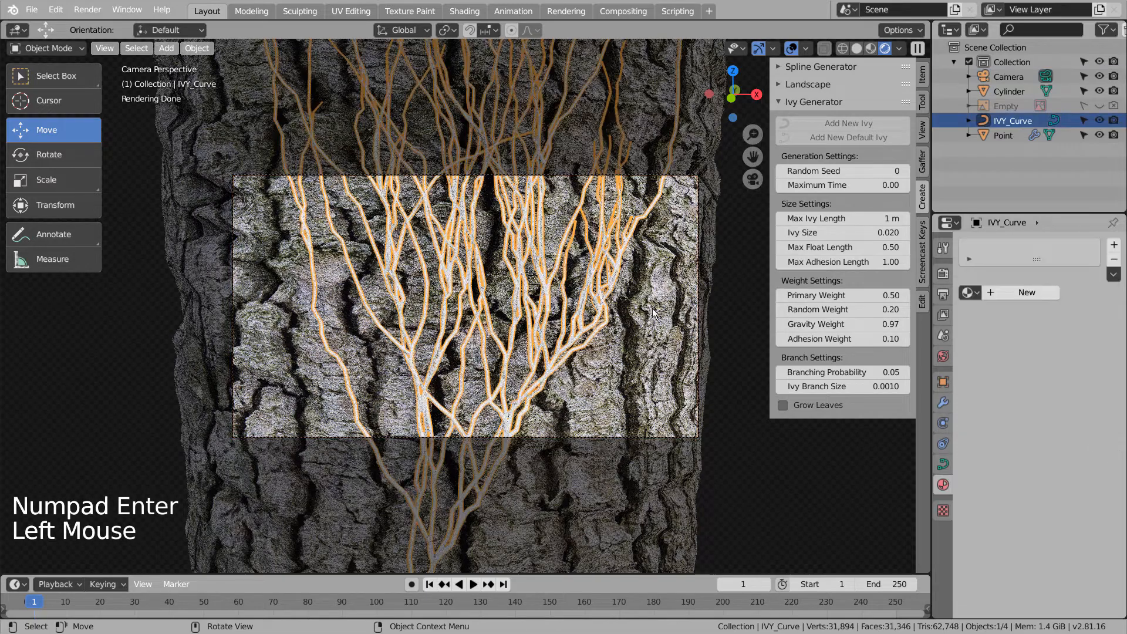
left_click(975, 291)
left_click(1058, 412)
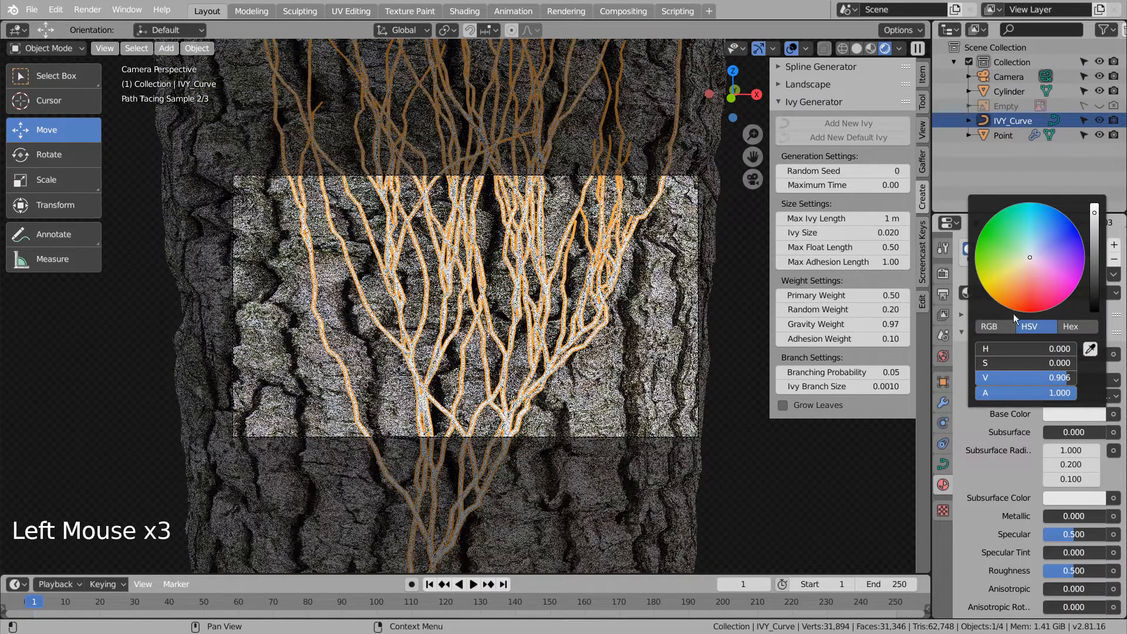
left_click_drag(1016, 301, 1016, 297)
left_click(1094, 270)
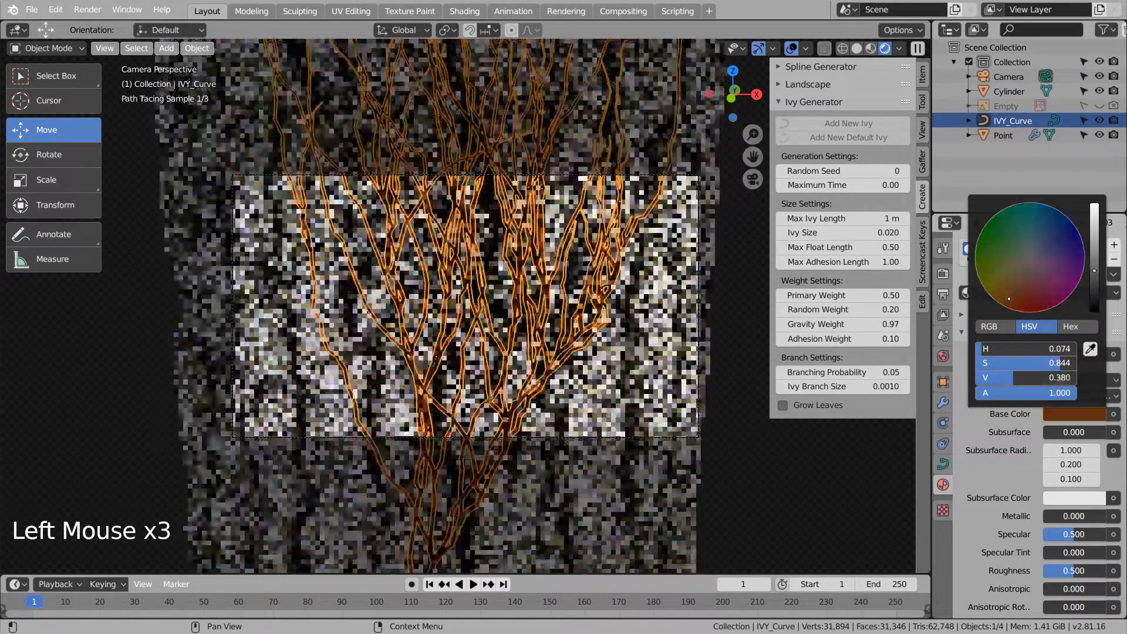
left_click(662, 392)
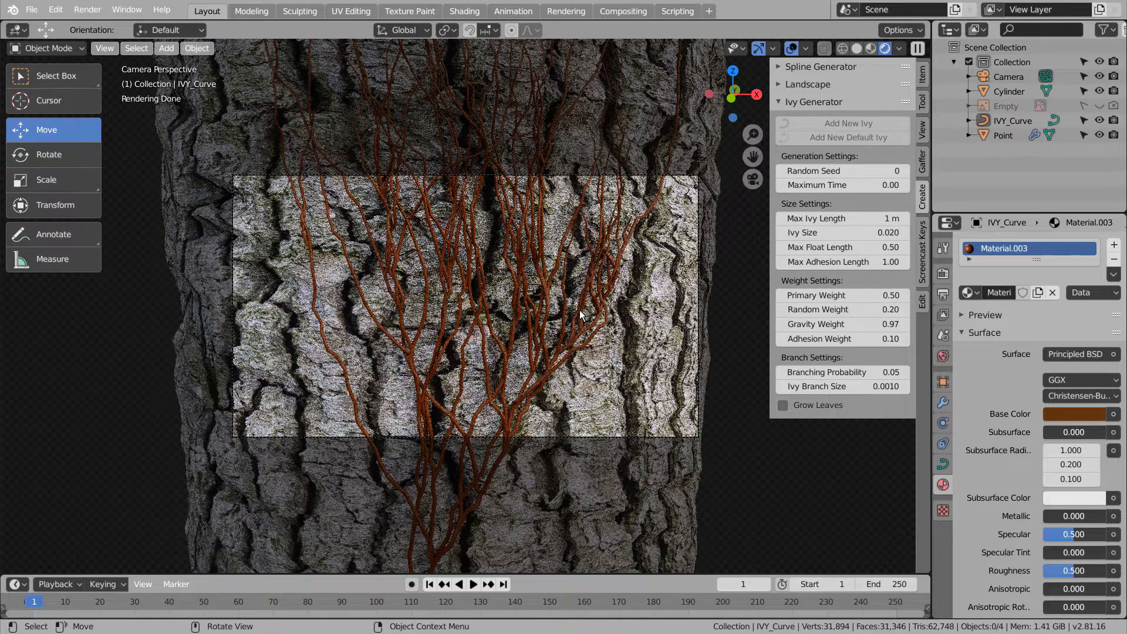
Set the camera's Shift Y to 0.330 and leave the camera view.
left_click(1013, 80)
mouse_move(1069, 368)
left_mouse_down("shift")
mouse_move(1098, 368)
mouse_move(1075, 368)
left_mouse_up("shift")
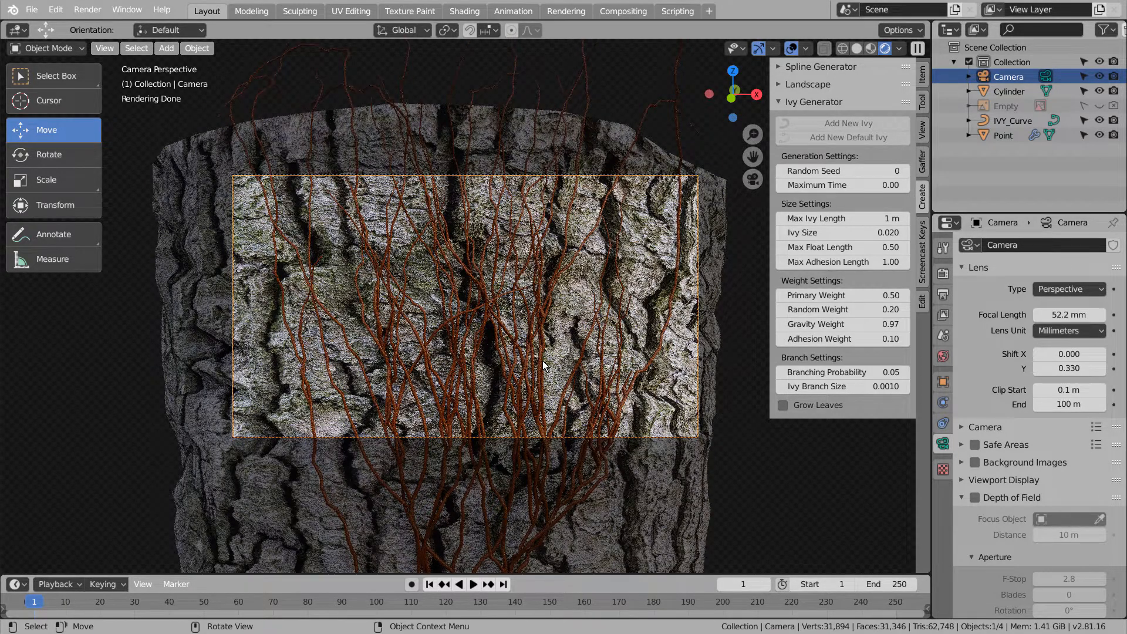
middle_click_drag(543, 360, 552, 352)
scroll(552, 352, "down", 2)
Set the world background strength to 0.1, check it in rendered shading, and return to material preview.
left_click(871, 48)
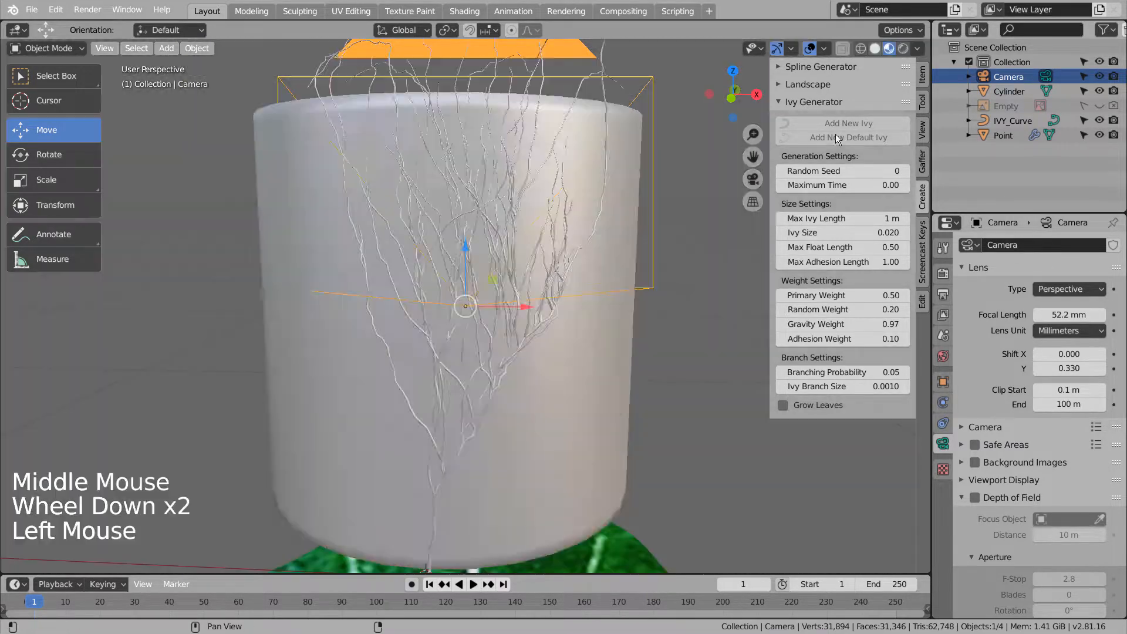
mouse_move(711, 361)
middle_mouse_down()
mouse_move(654, 375)
mouse_move(726, 366)
mouse_move(639, 371)
middle_mouse_up()
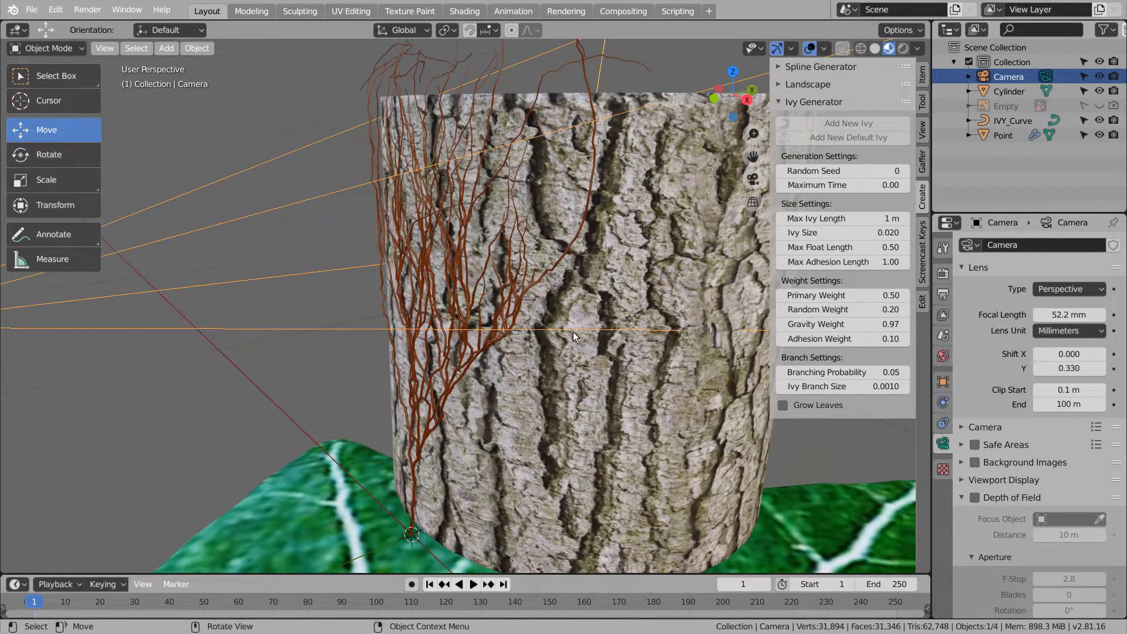
left_click(943, 357)
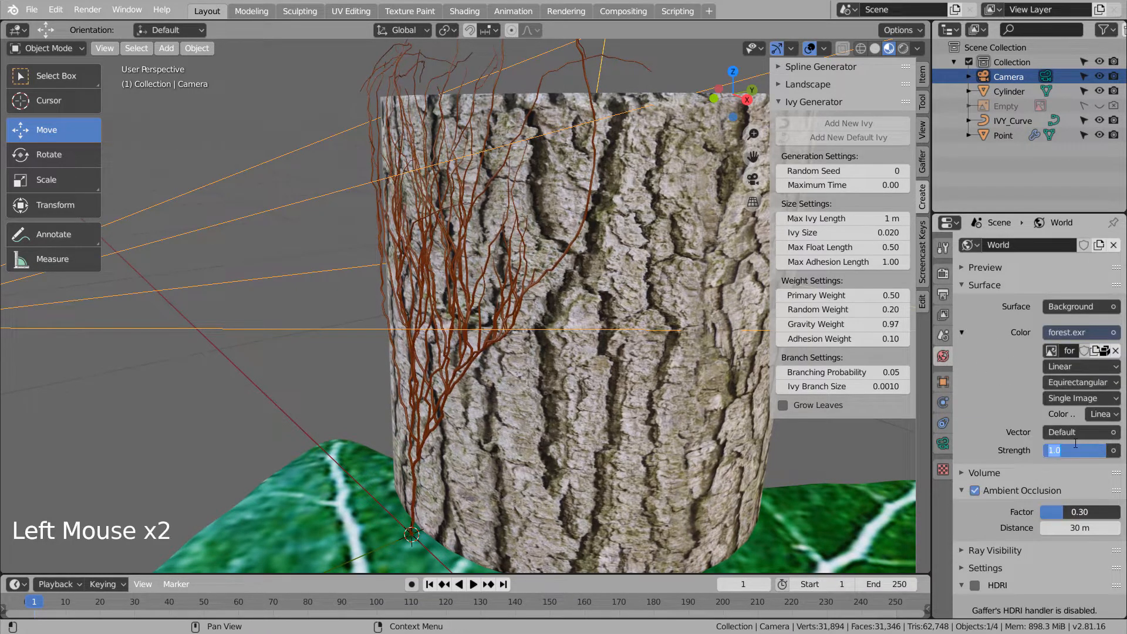
type("0.1")
key("Return")
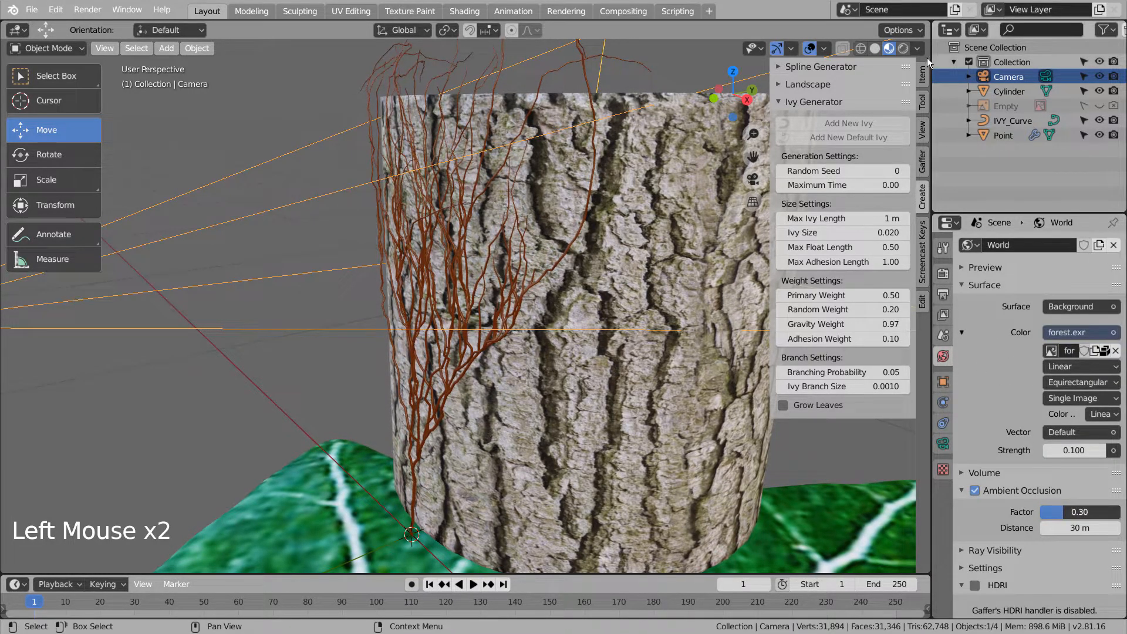
left_click(884, 49)
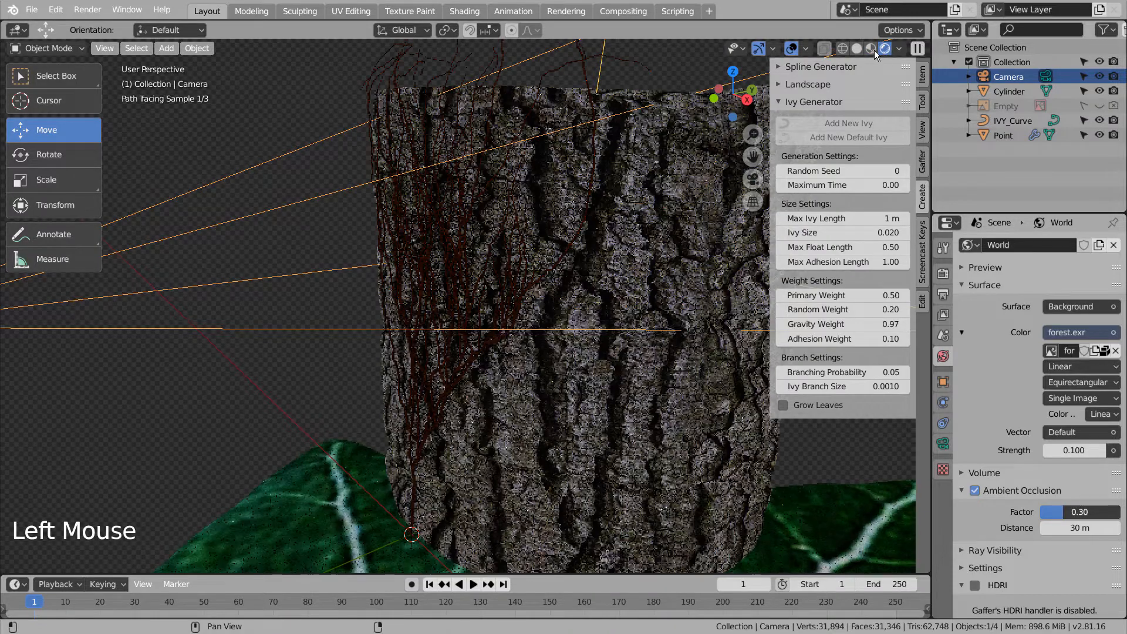
left_click(869, 50)
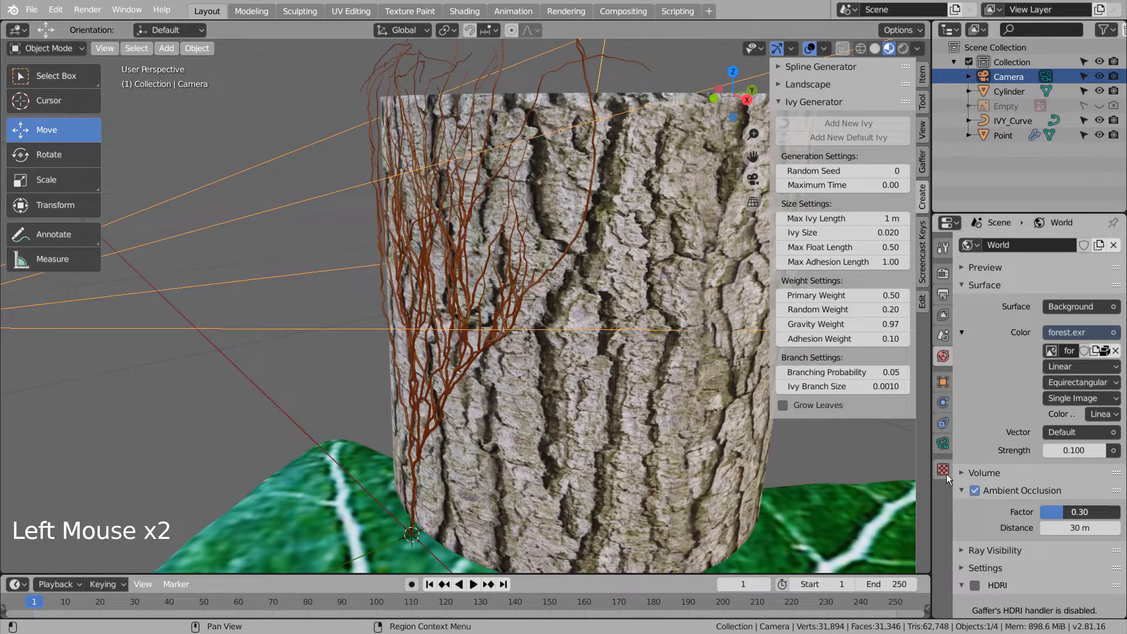
Add a mesh plane at the world origin and scale it down to about 0.393.
left_click(203, 449)
scroll(203, 449, "down", 7)
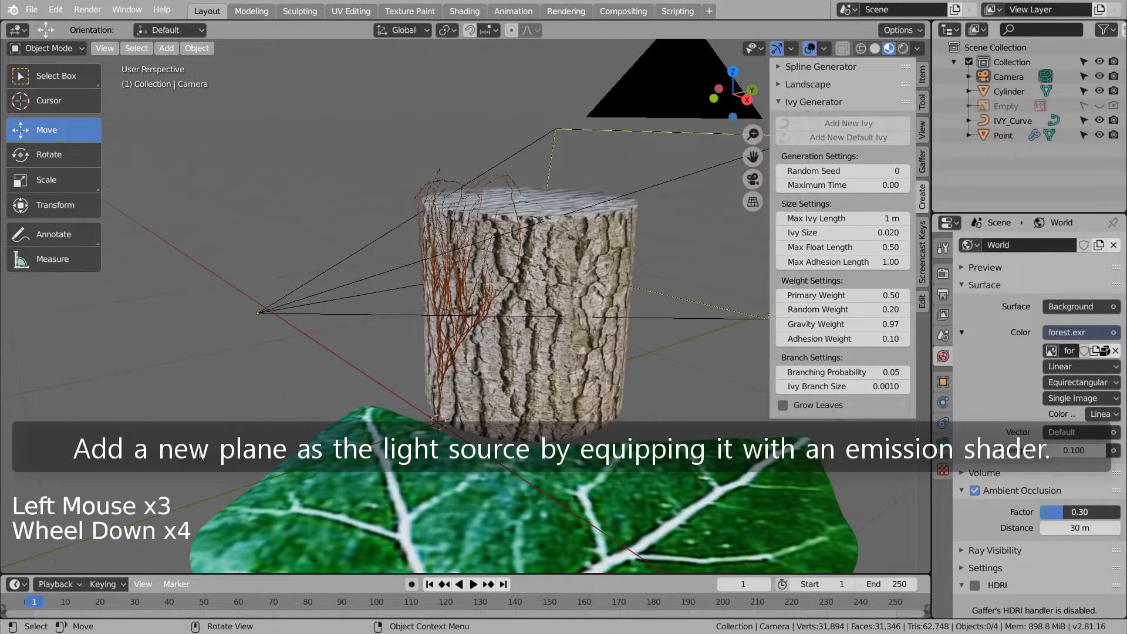
middle_click_drag(202, 449, 256, 383)
left_click(256, 383)
key("shift+a")
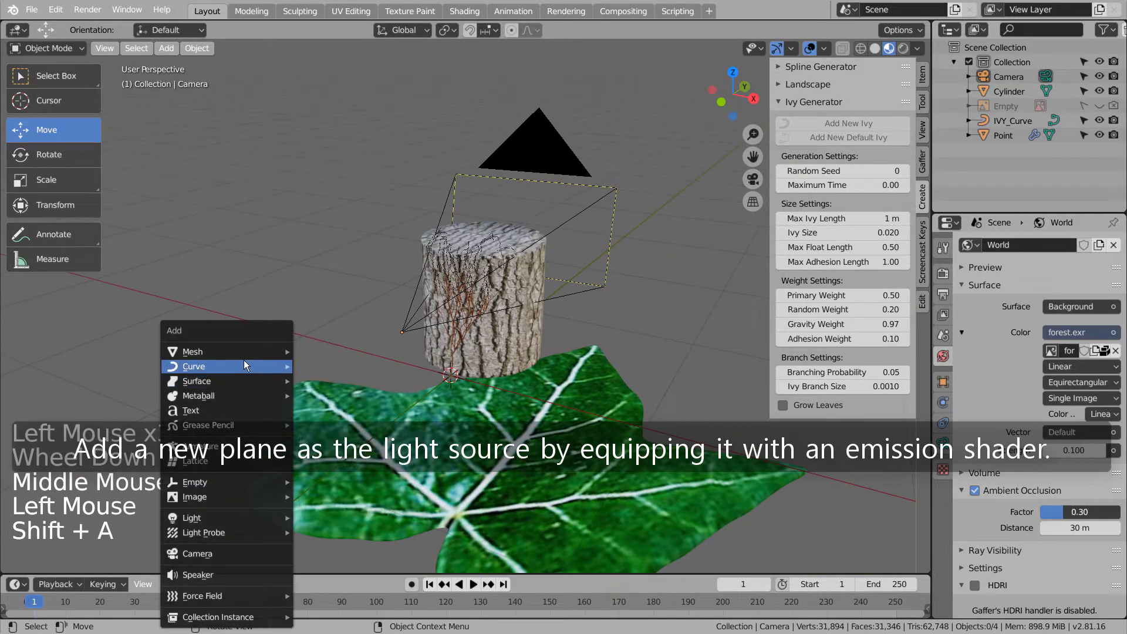
mouse_move(223, 357)
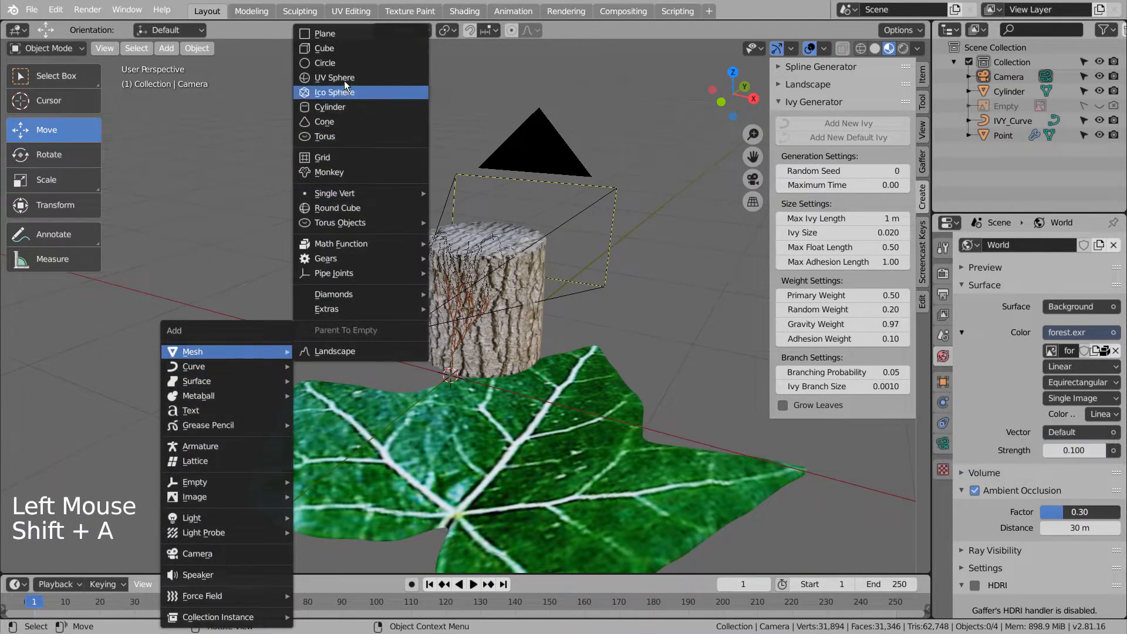
left_click(343, 34)
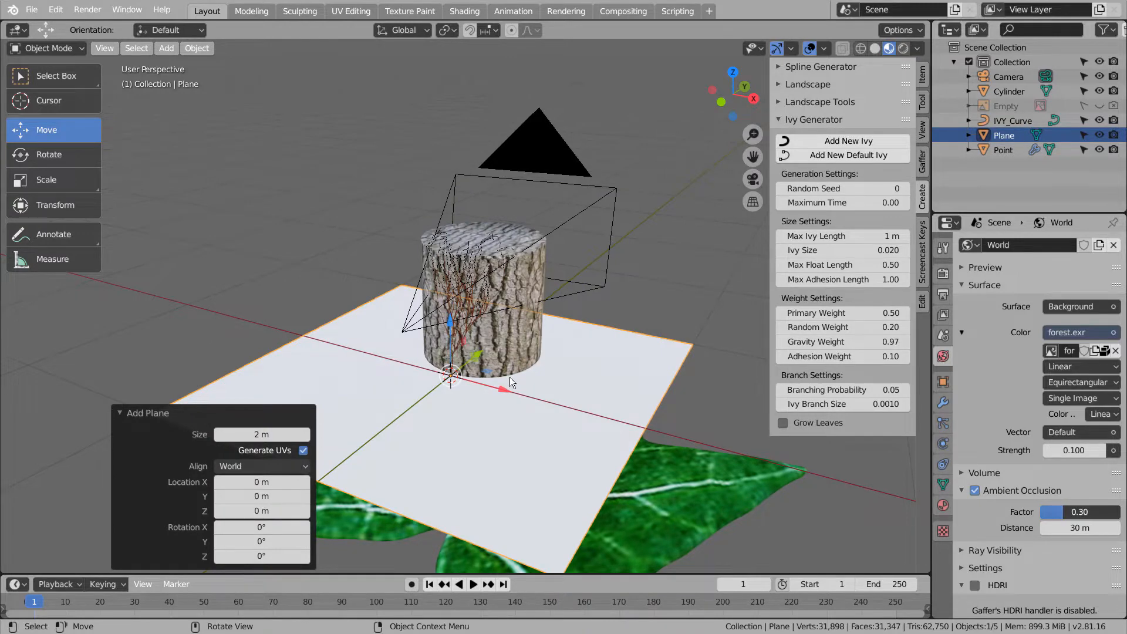
key("s")
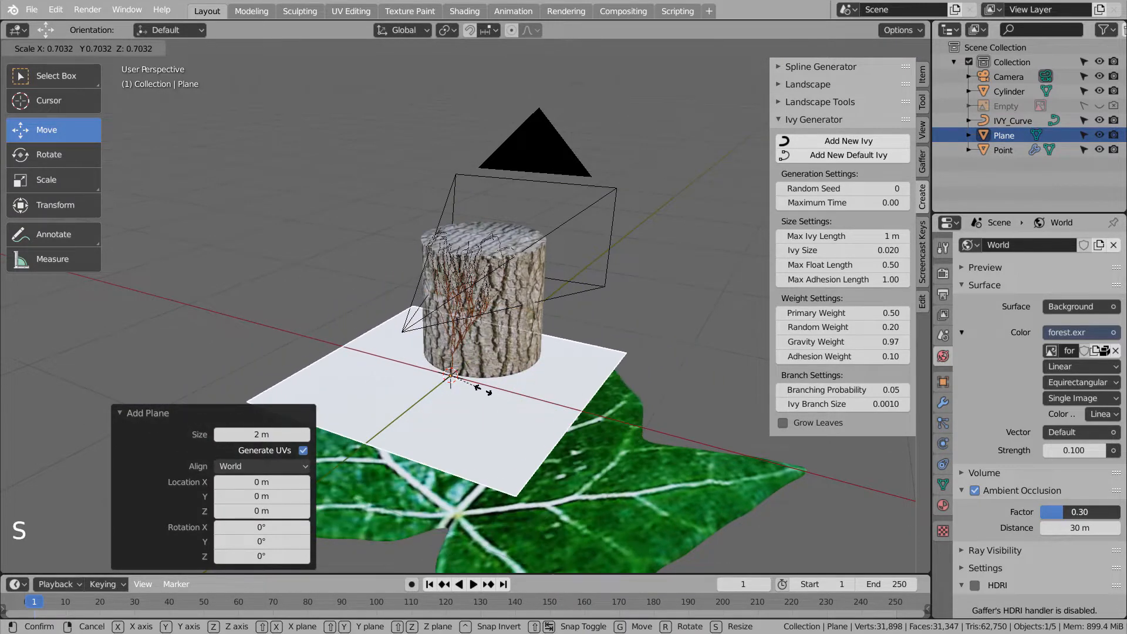
left_click(485, 390)
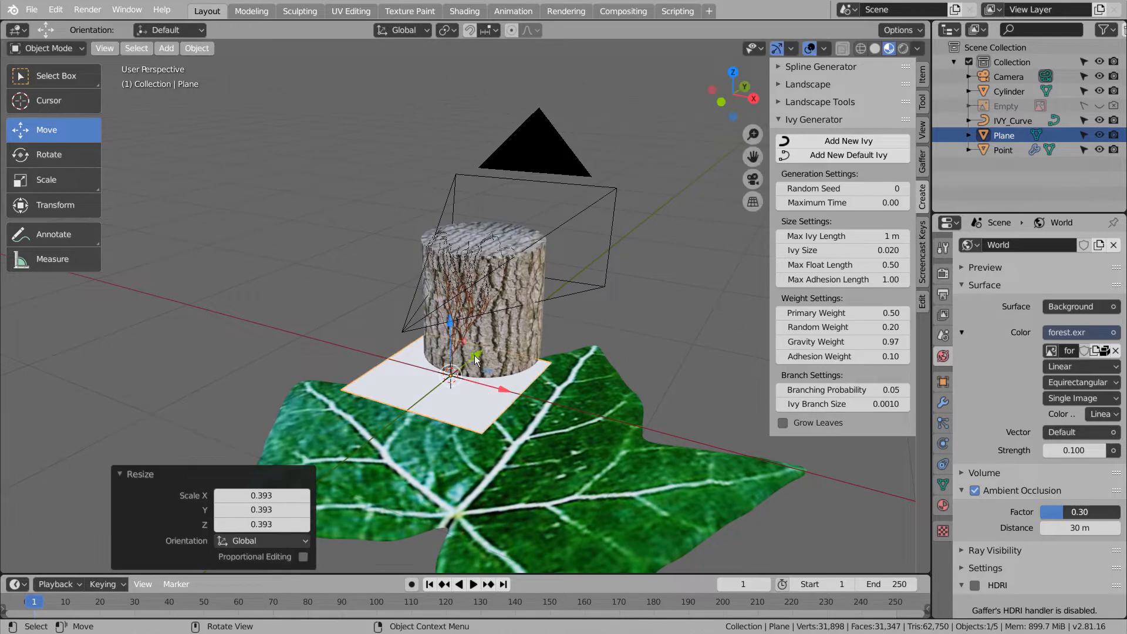
Move the plane well away from the trunk on the ivy side, about -1.61 m along X and 0.736 m up along Z.
left_click_drag(475, 356, 395, 451)
key("ctrl+z")
middle_click_drag(609, 437, 509, 362)
left_click_drag(505, 352, 166, 295)
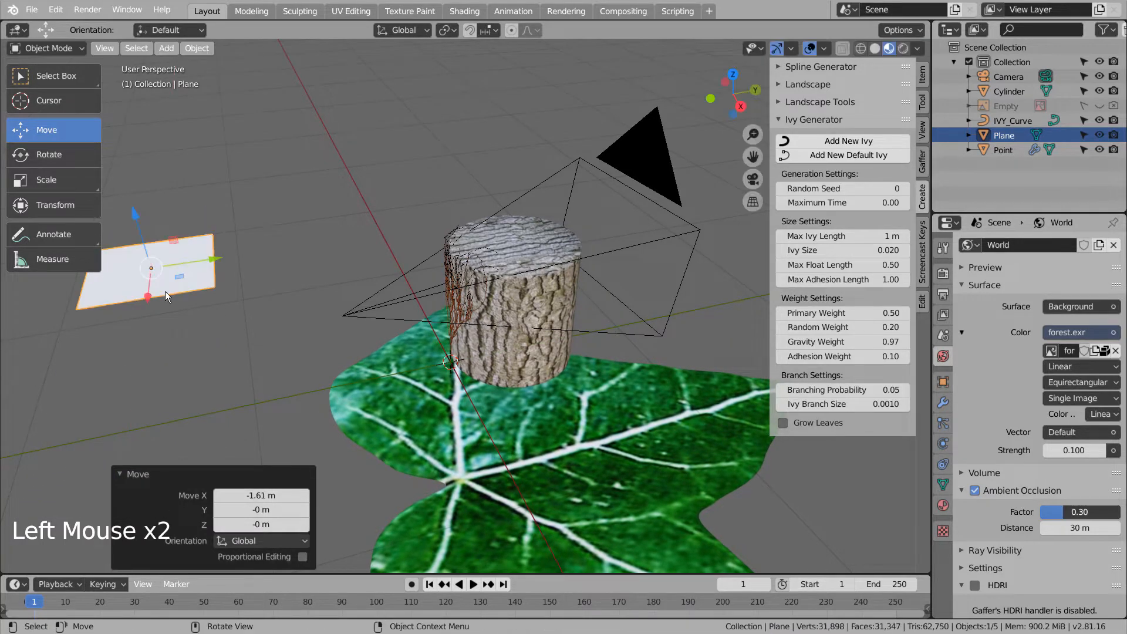
middle_click(167, 276)
left_click_drag(135, 217, 110, 115)
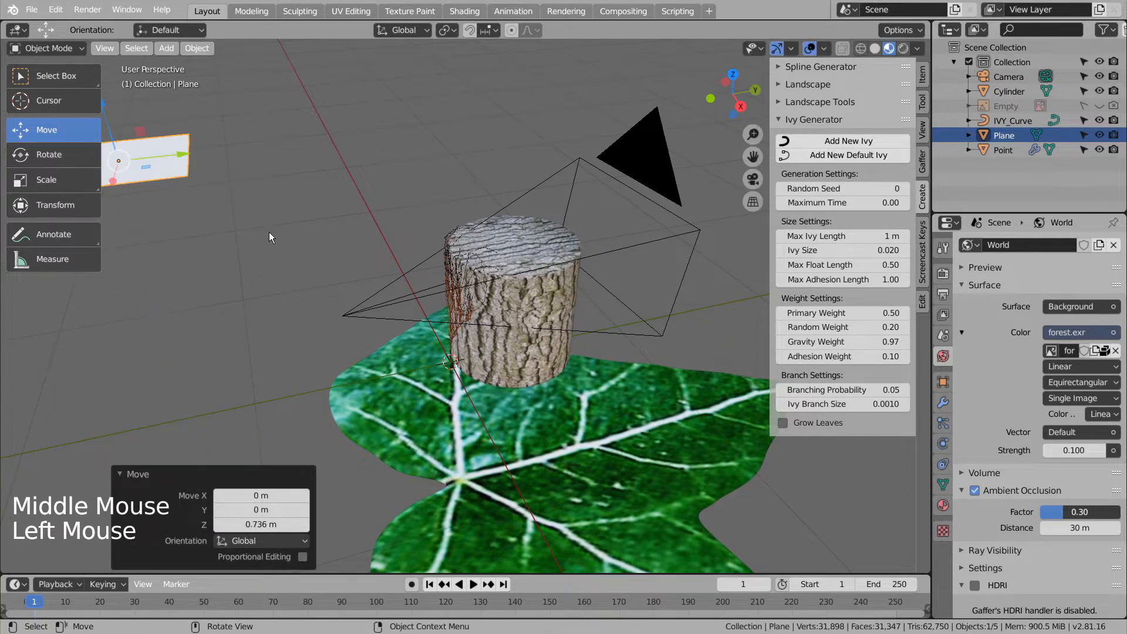
Add a Track To constraint to the plane with the bark cylinder as its target.
middle_click_drag(269, 243, 316, 231)
scroll(316, 231, "down", 3)
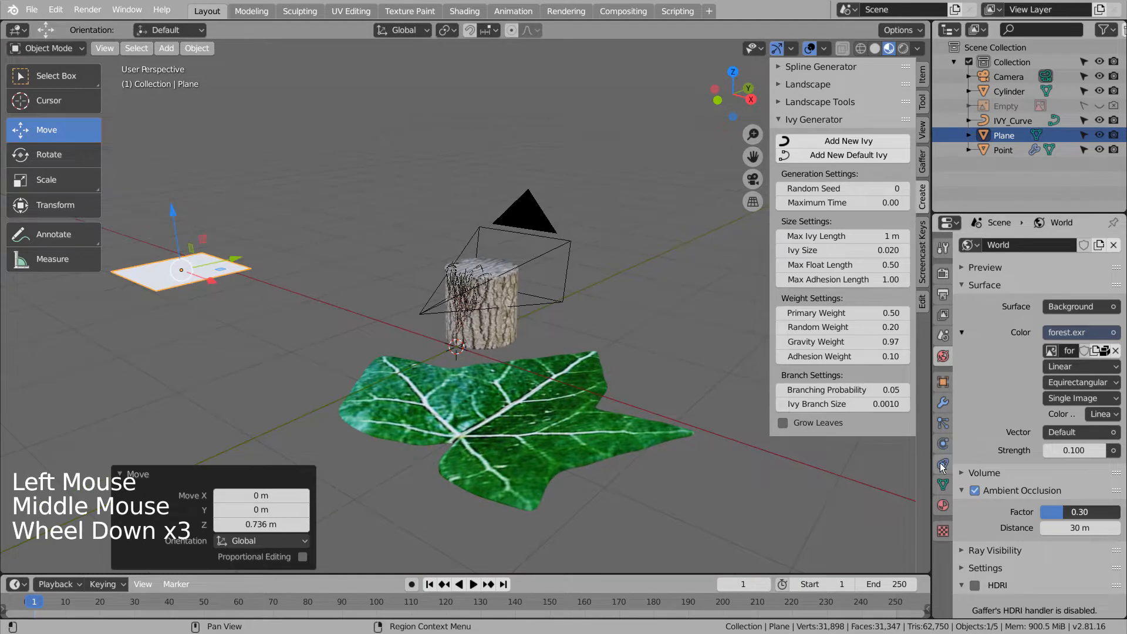
left_click(944, 464)
left_click(1054, 243)
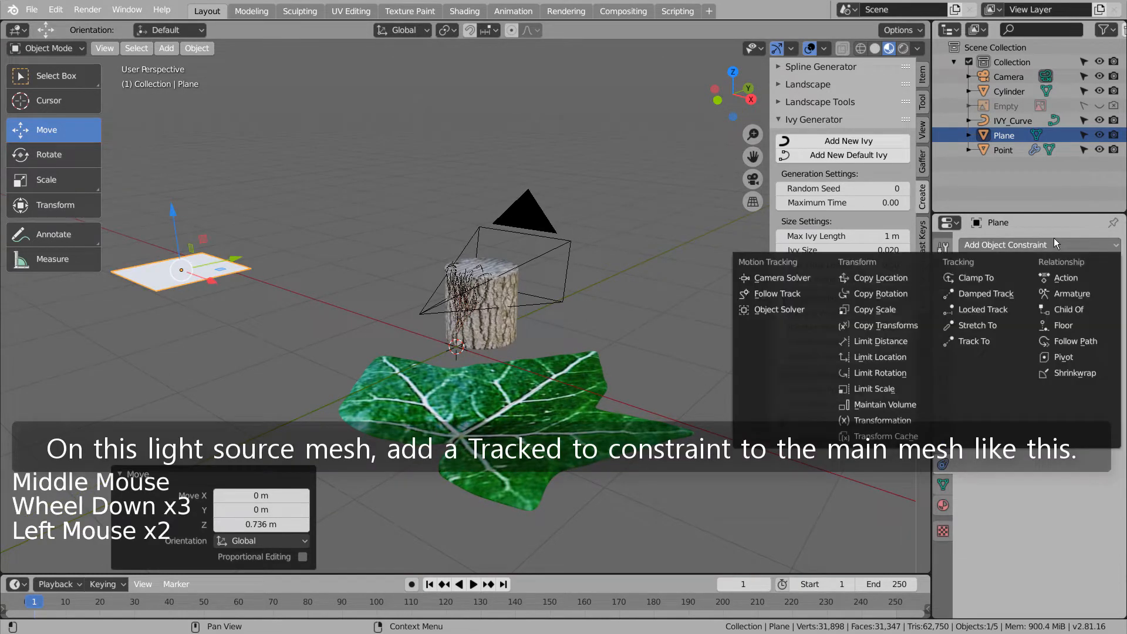
left_click(982, 342)
left_click(1111, 294)
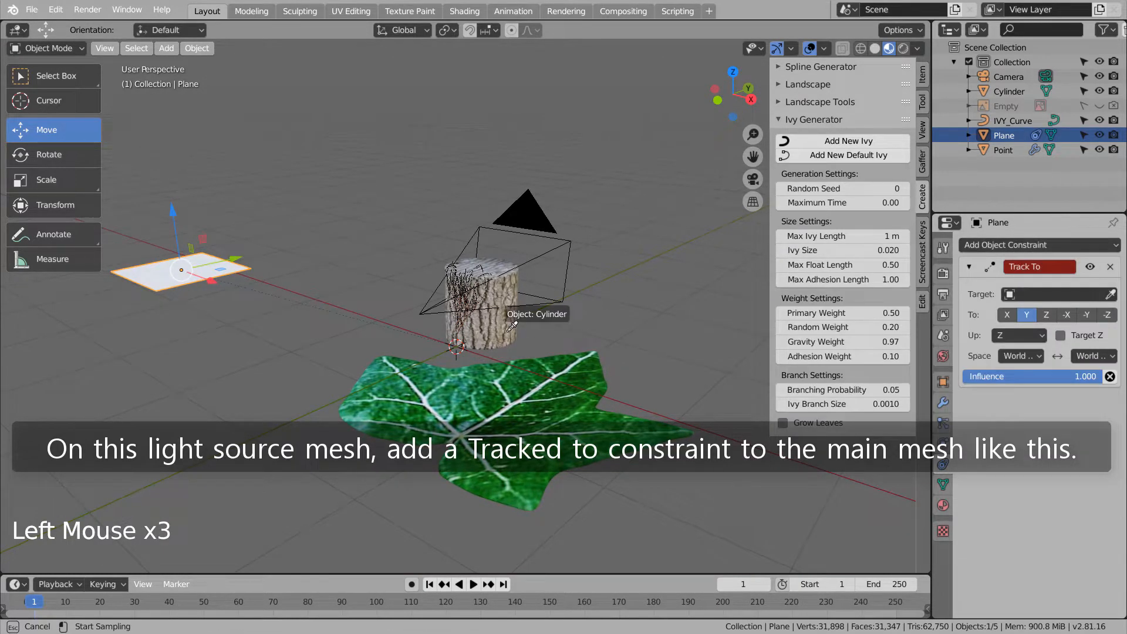
left_click(496, 311)
Set the Track To constraint's tracking axis to -Z and its up axis to X so the plane faces the trunk.
left_click(1107, 335)
left_click(1021, 356)
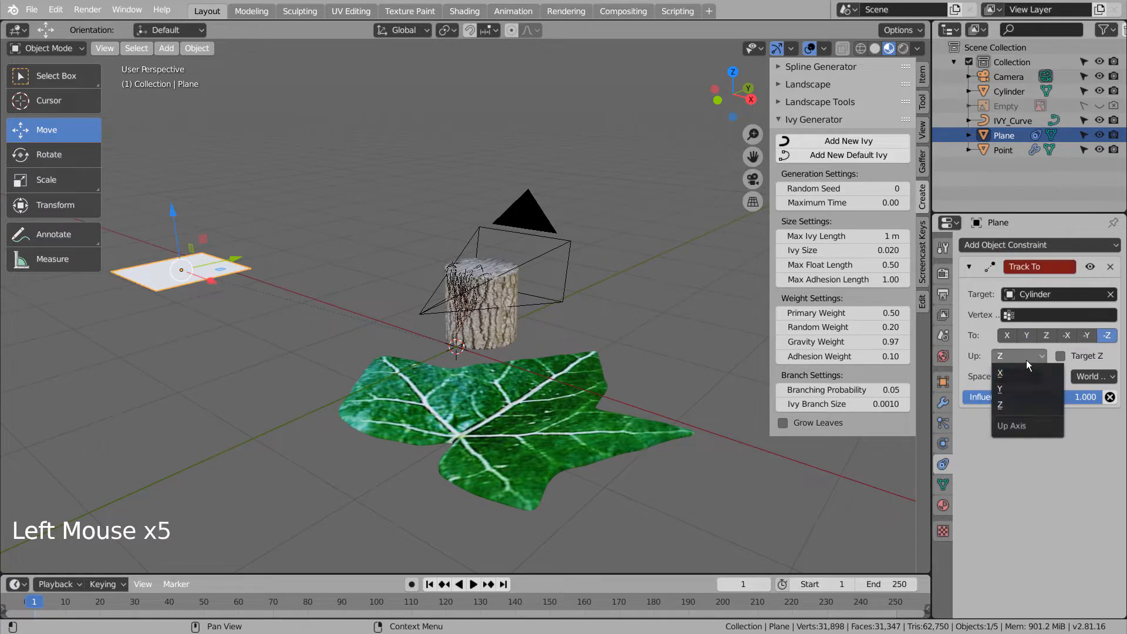
left_click(1016, 379)
middle_click_drag(329, 332, 241, 332)
Give the plane a new material with an Emission surface so it acts as a light.
left_click(944, 506)
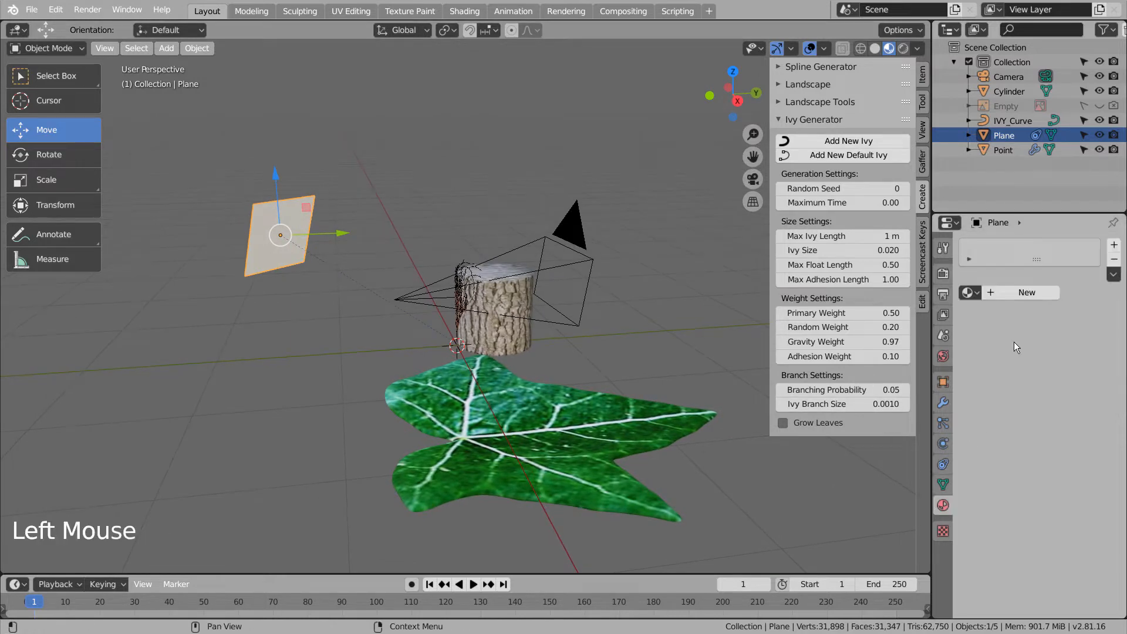
left_click(1032, 292)
left_click(1072, 354)
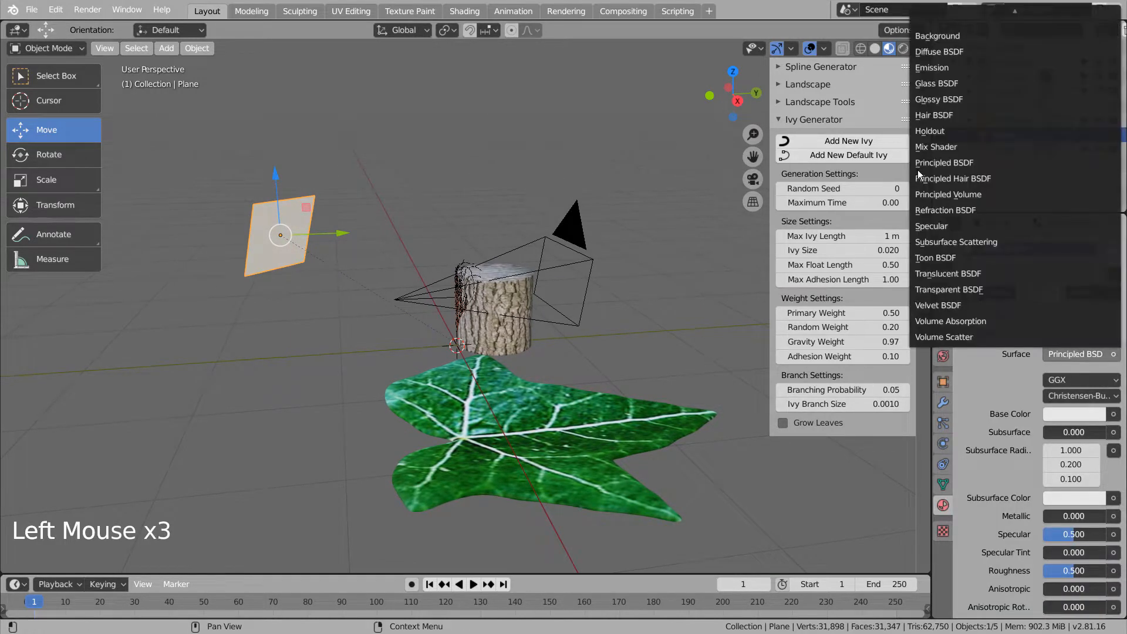
left_click(932, 69)
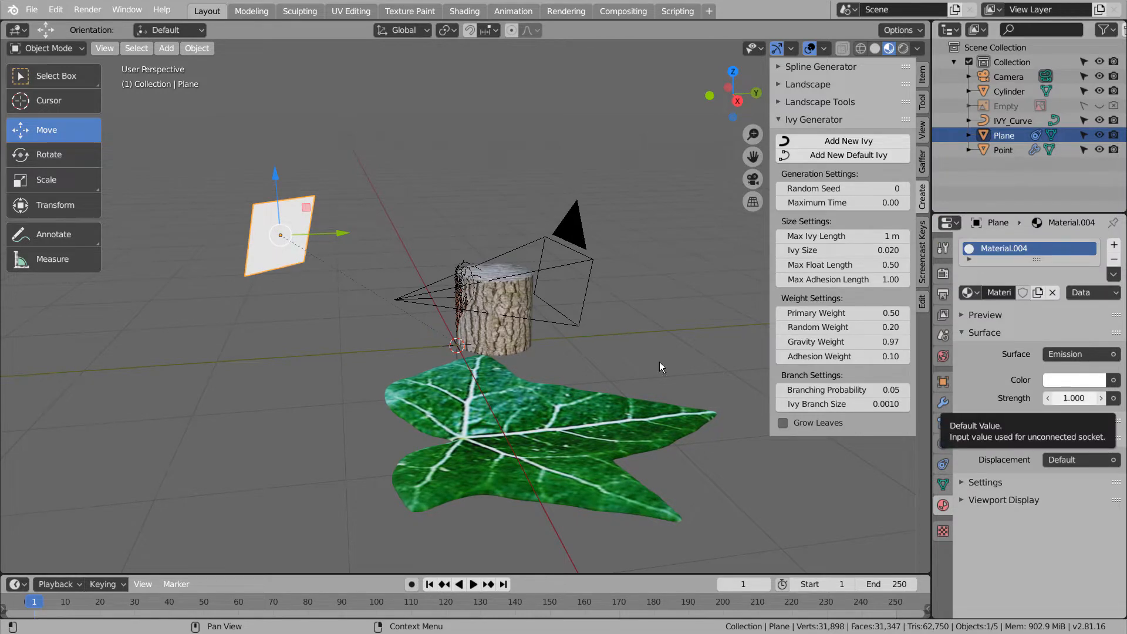
Preview the scene through the camera in rendered shading and raise the plane's emission strength to 5, 15 and finally 35.
key("KP_0")
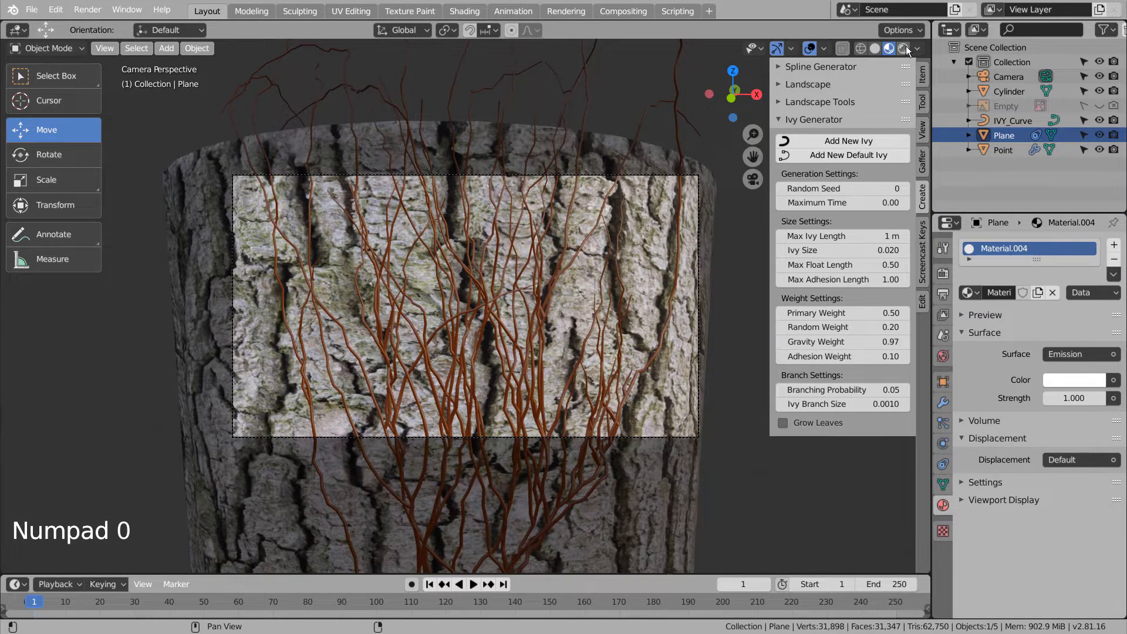
left_click(905, 48)
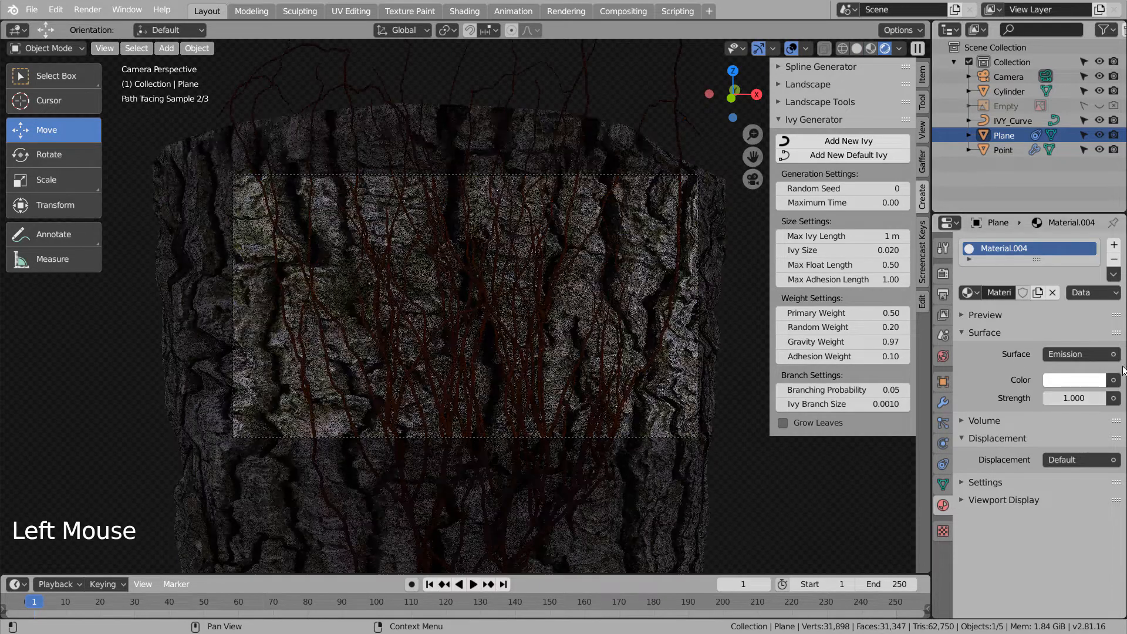
double_click(1074, 398)
type("5")
key("Return")
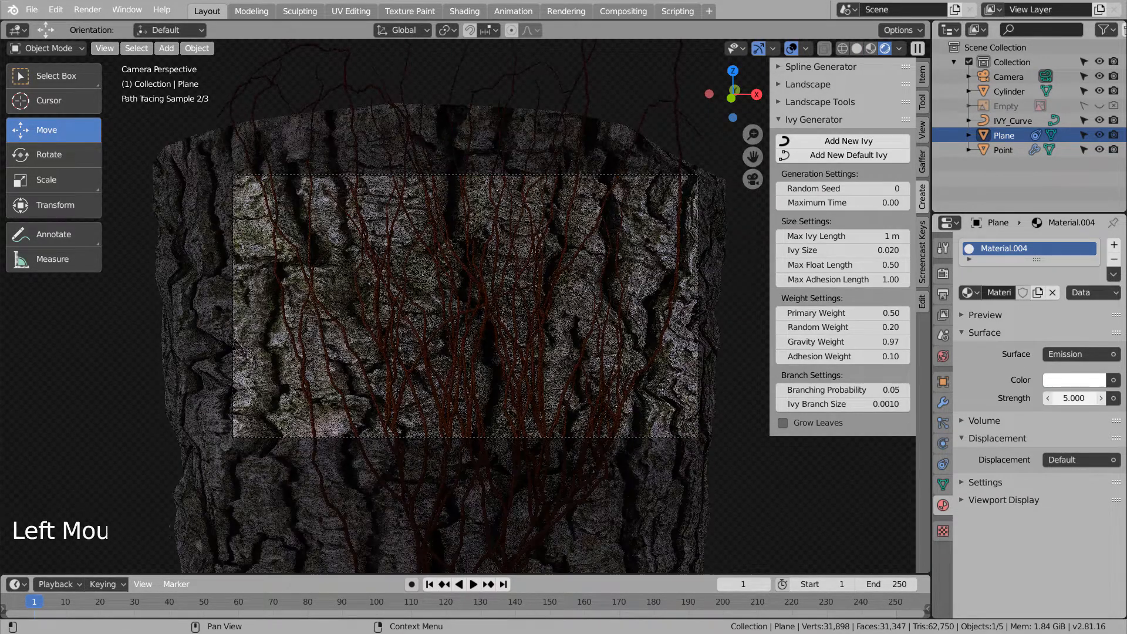
left_click(1074, 398)
type("15")
key("Return")
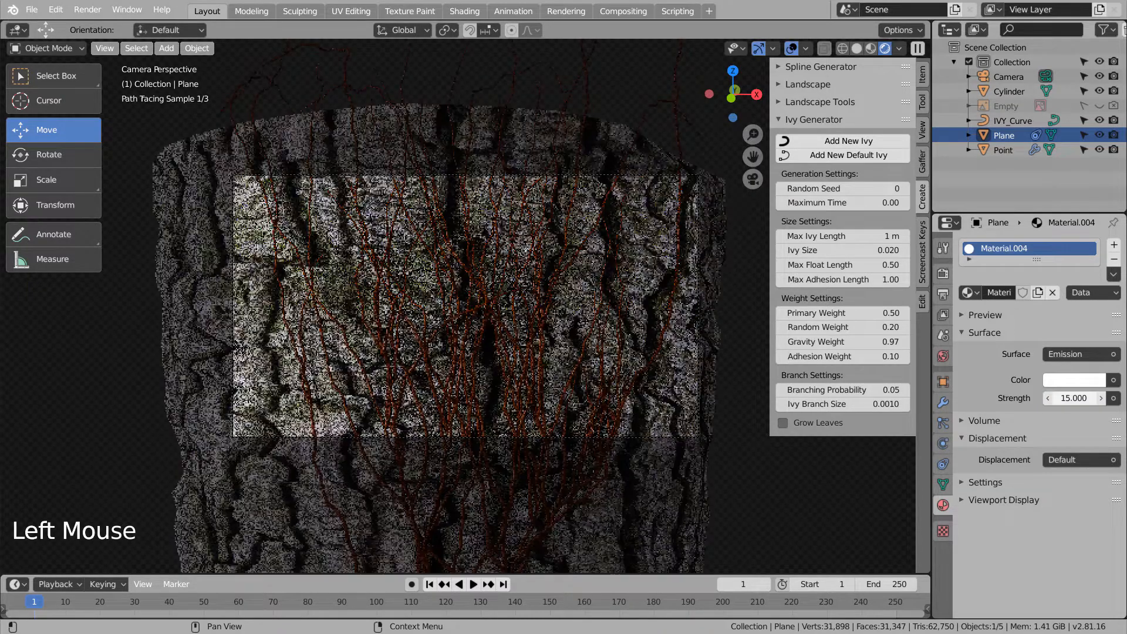
left_click(1075, 398)
type("35")
key("Return")
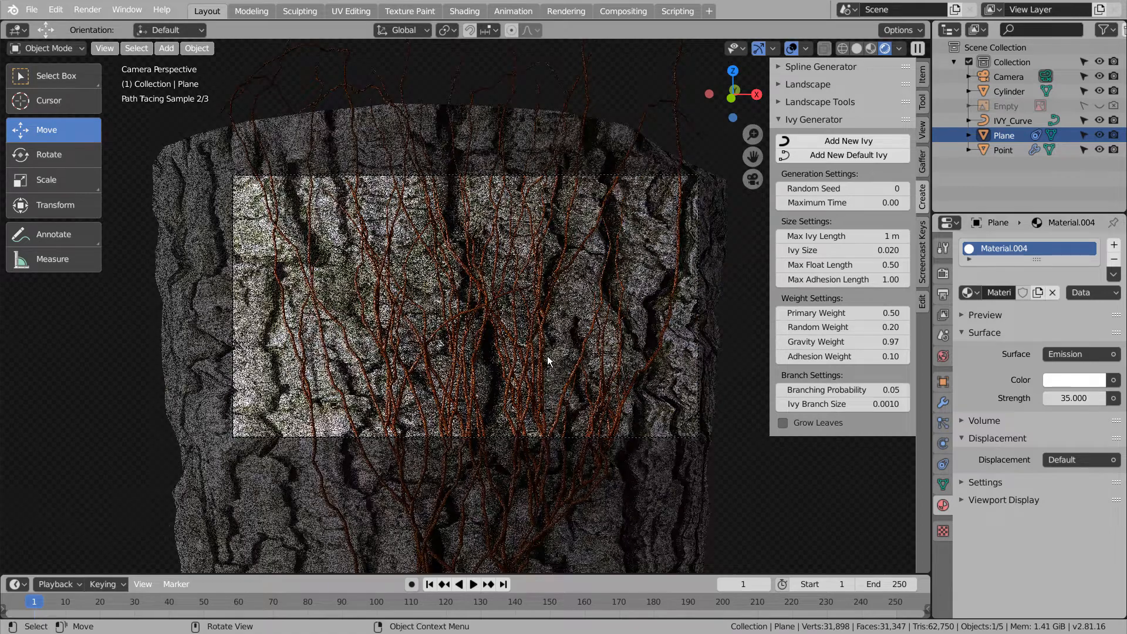
Set the specular value of the ivy curve's material to 0.
left_click(533, 342)
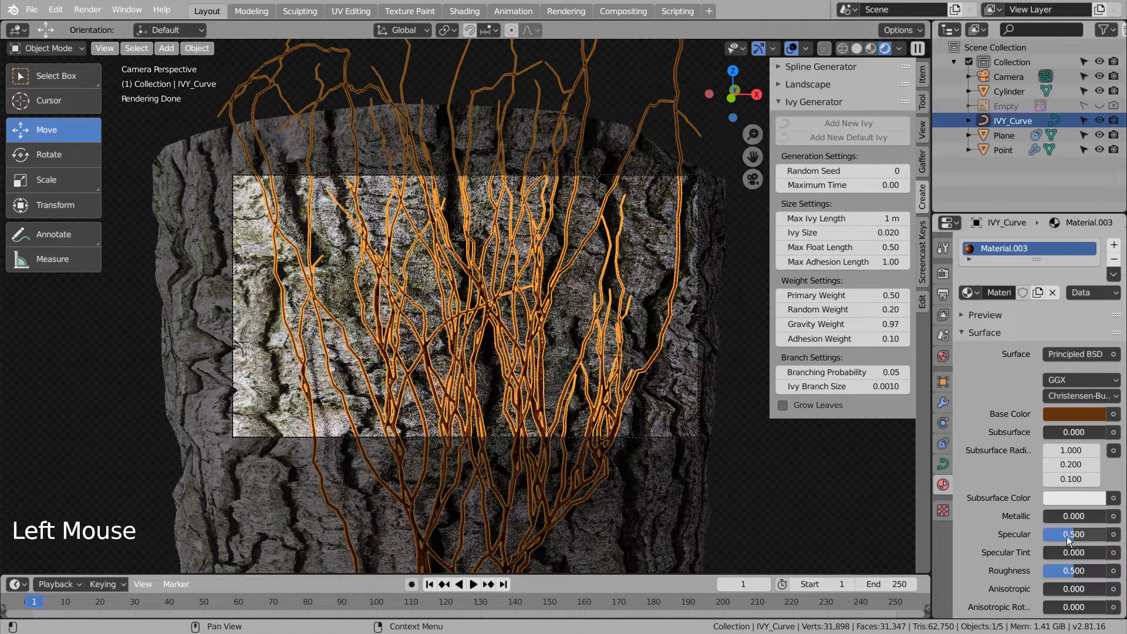
left_click_drag(1066, 536, 963, 535)
left_click(845, 476)
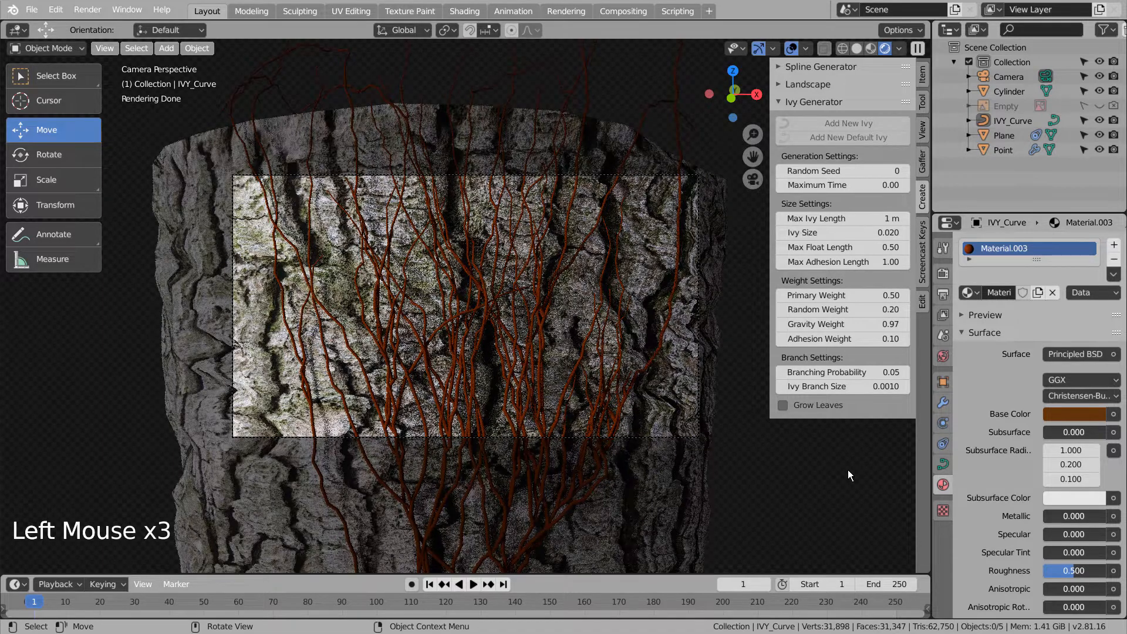
Darken the ivy branches' brown base color to an HSV value of 0.332.
left_click(1057, 417)
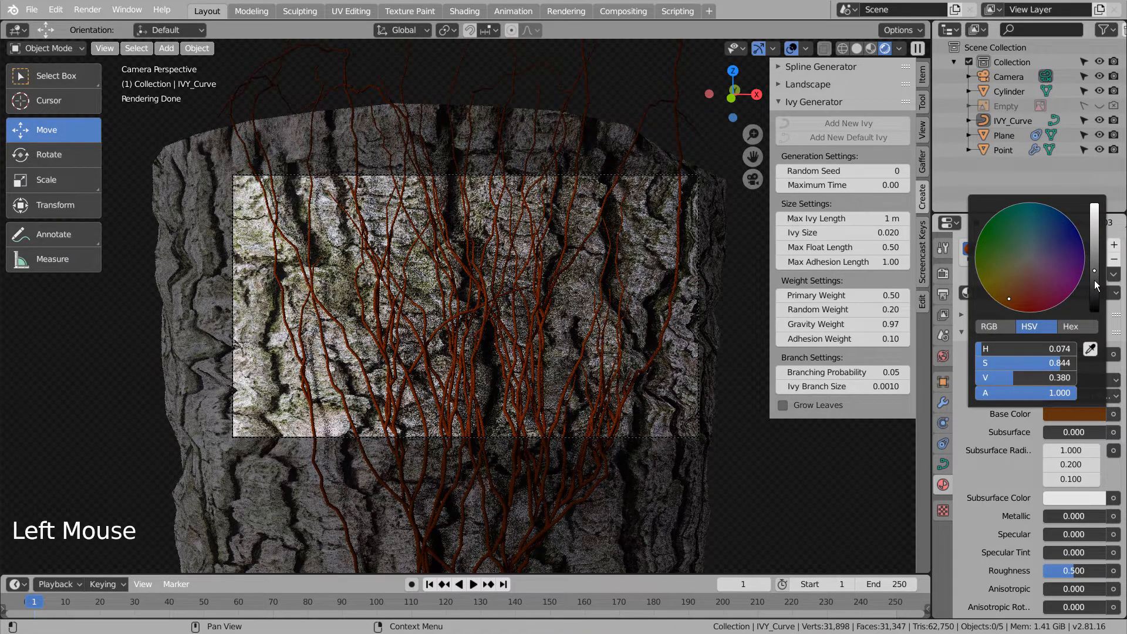
left_click(1094, 280)
left_click(1094, 287)
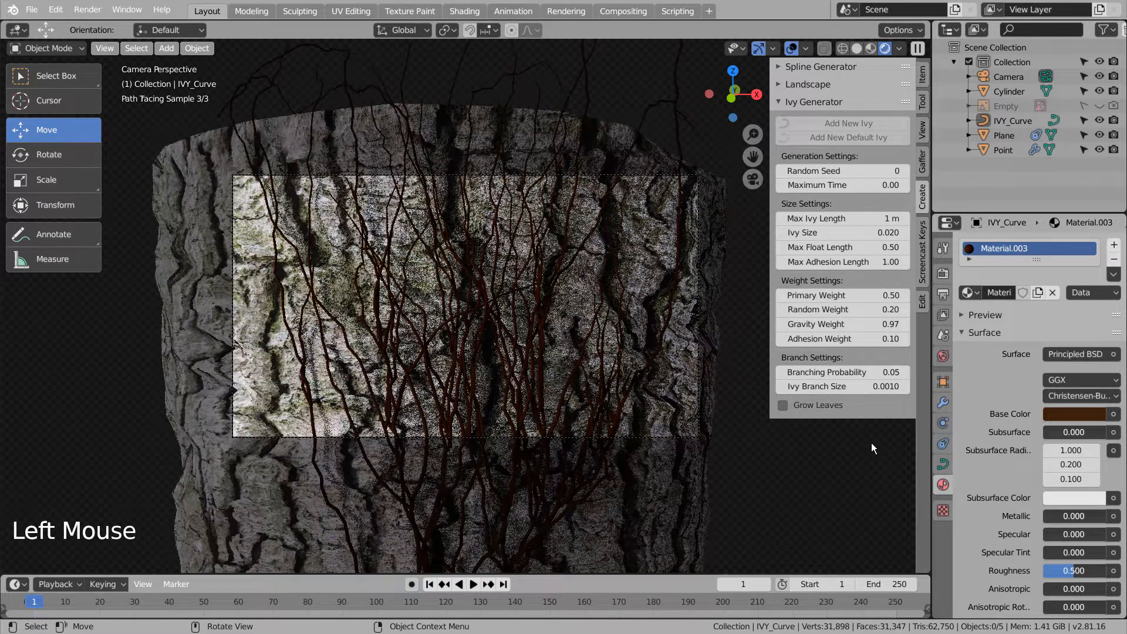
left_click(446, 319)
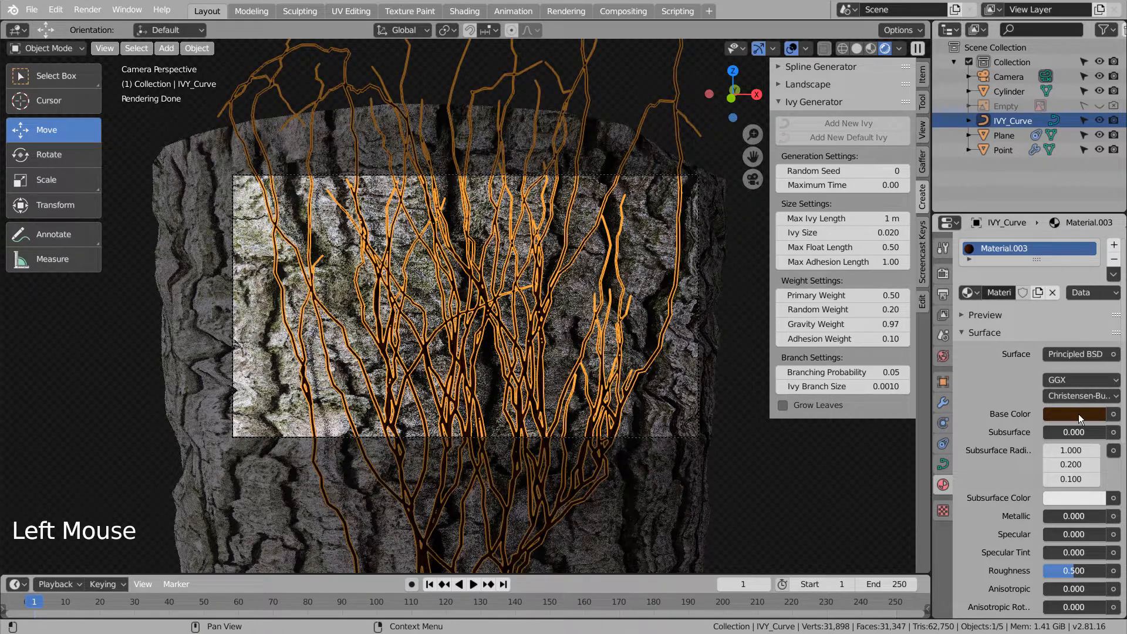
left_click(1079, 415)
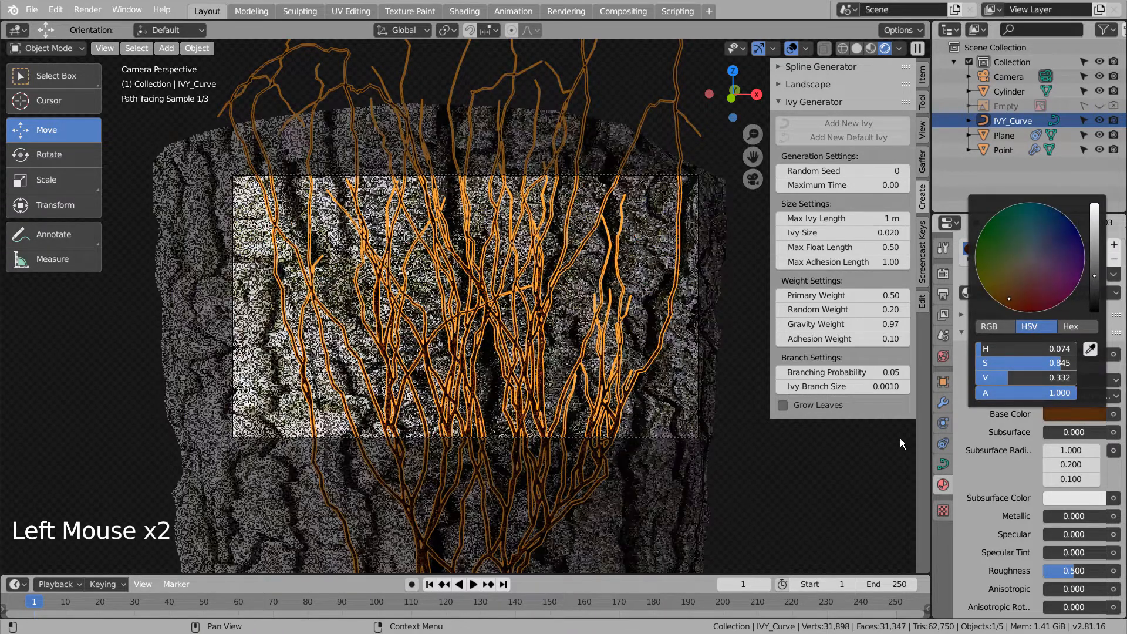
left_click(881, 469)
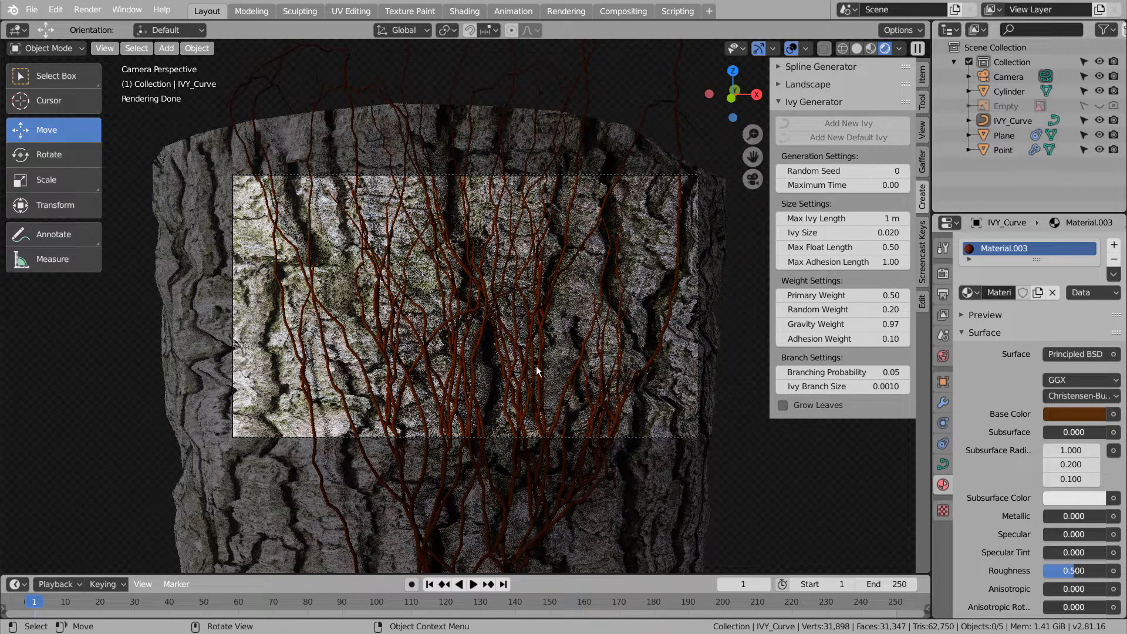
Leave the camera view and convert the ivy curve on the trunk to a mesh.
middle_click(789, 466)
scroll(789, 466, "down", 8)
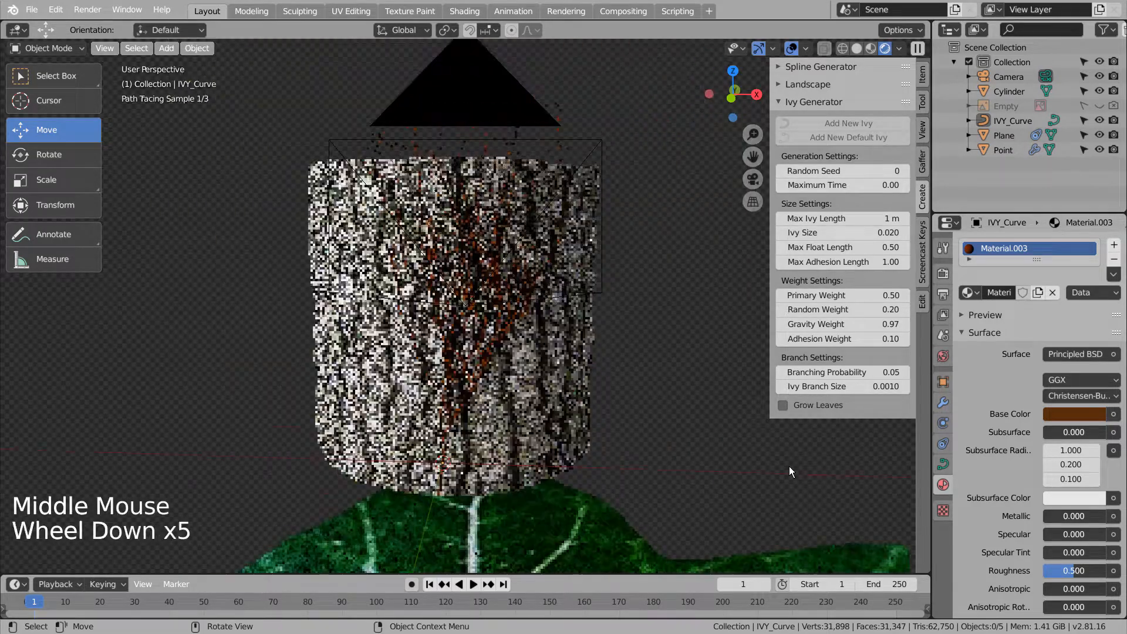
middle_click_drag(739, 454, 668, 354, "shift")
middle_click_drag(695, 471, 539, 456)
left_click(538, 455)
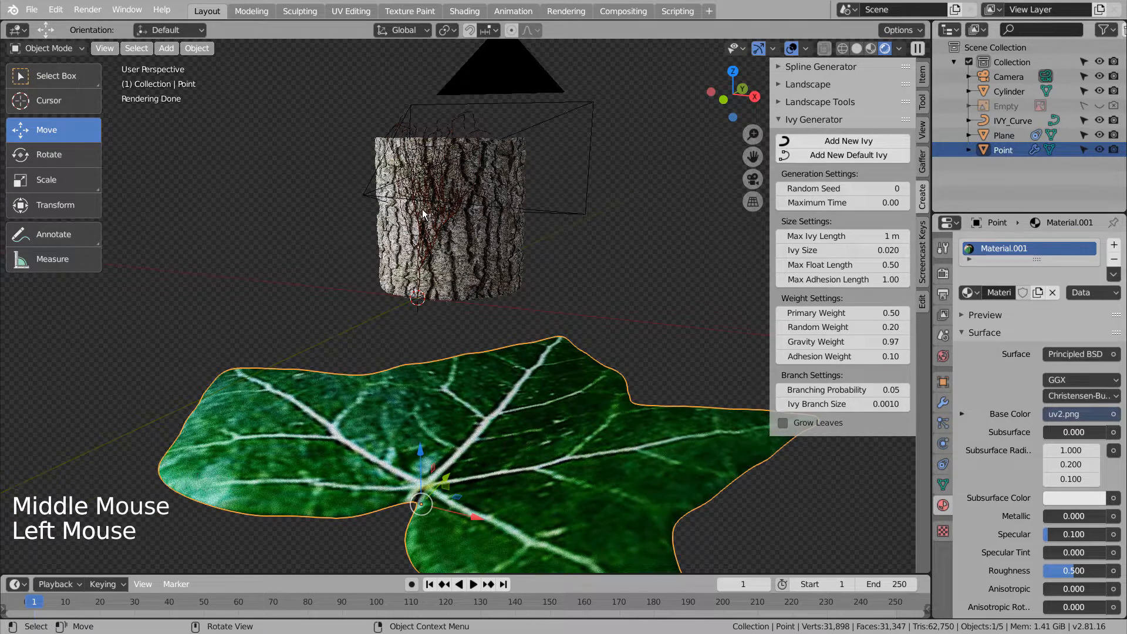
left_click(426, 201)
left_click(427, 202)
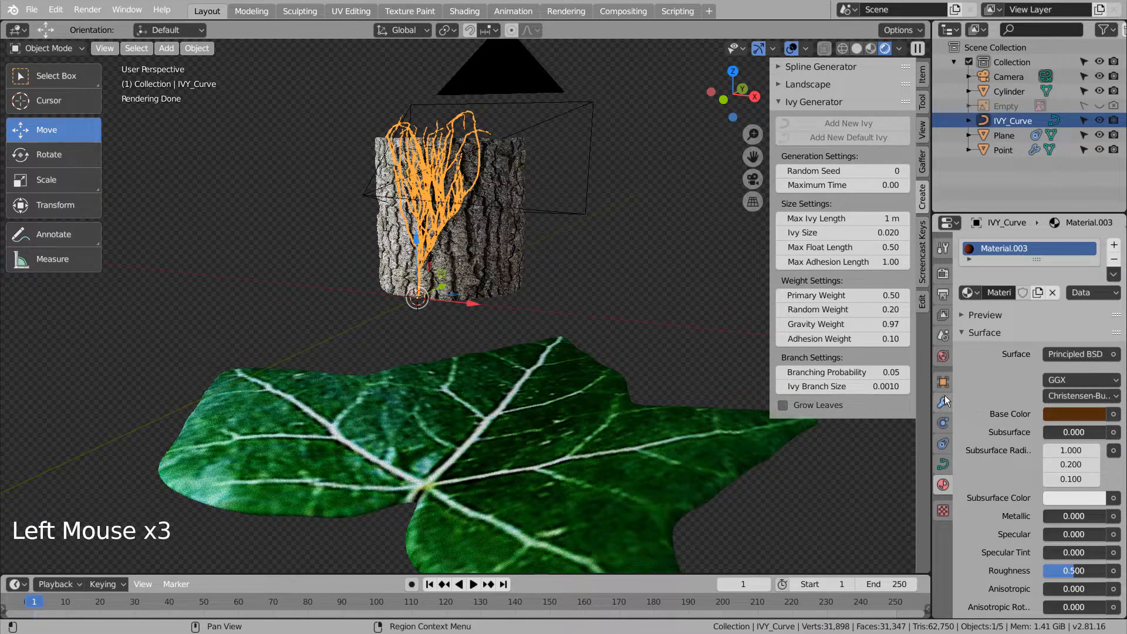
right_click(451, 220)
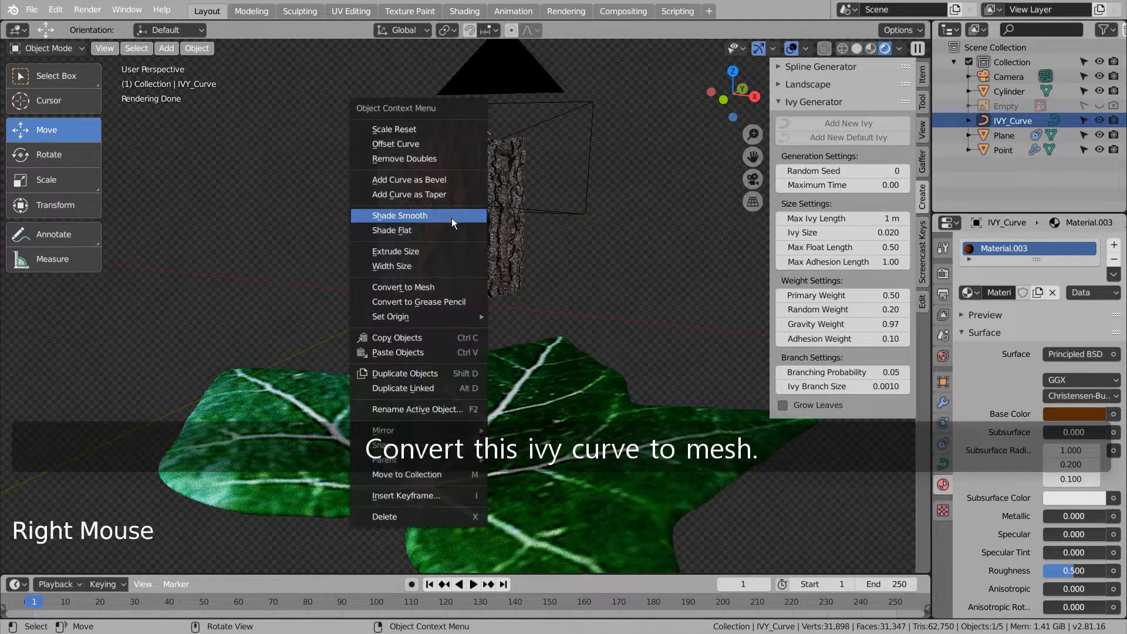
left_click(460, 285)
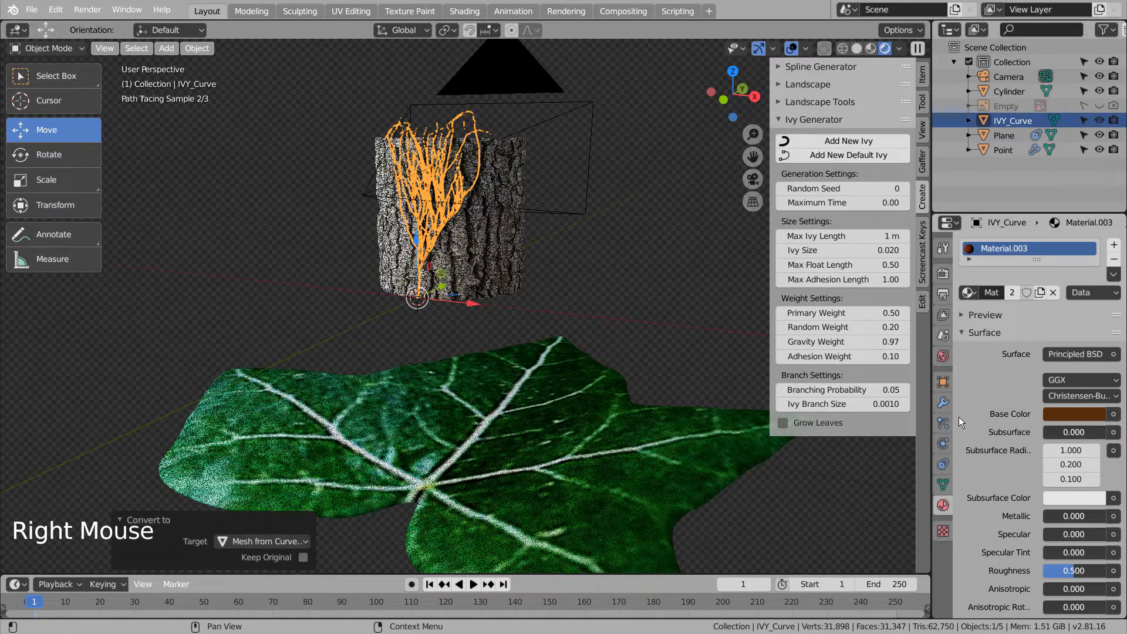
Save the file and add a Hair particle system to the ivy mesh.
left_click(944, 422)
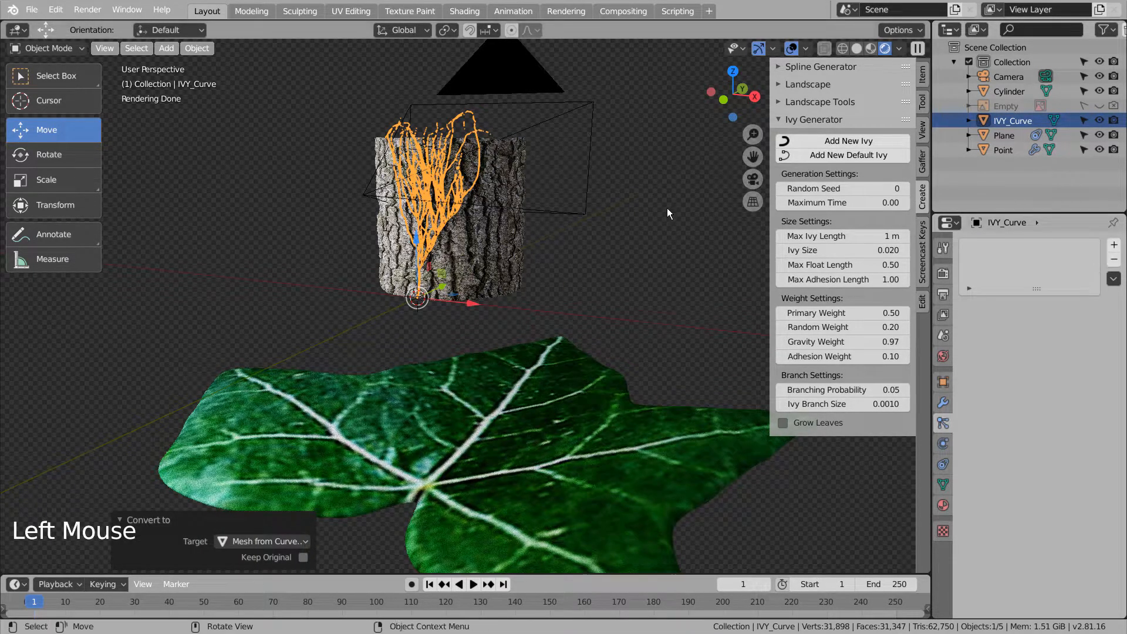
key("ctrl+s")
left_click(1114, 246)
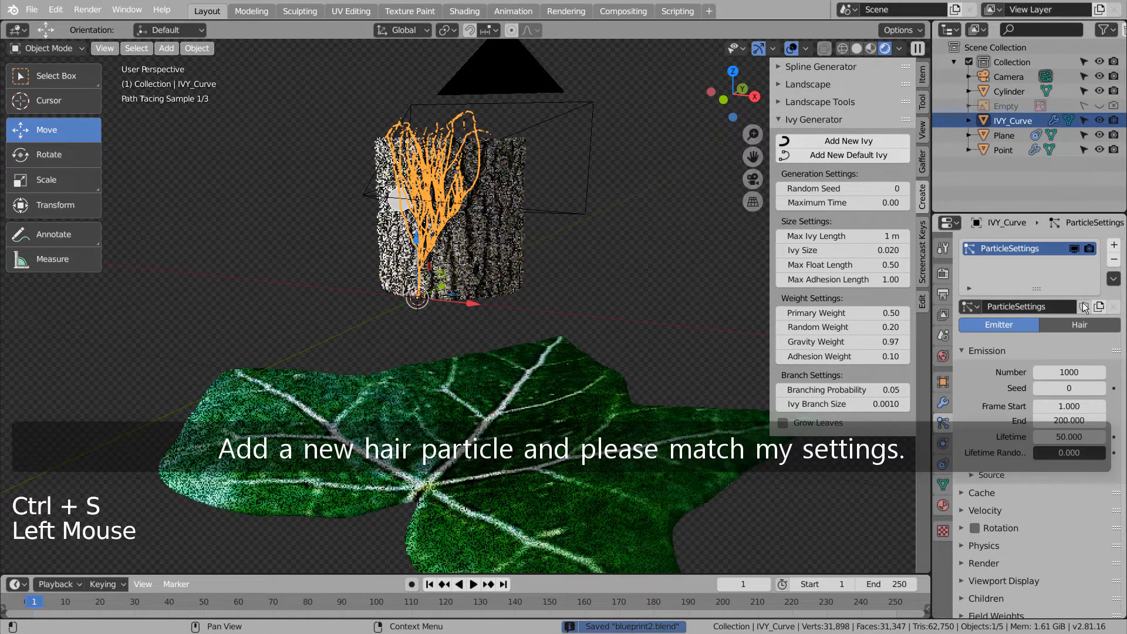
left_click(1072, 327)
Render the hair particles as an object, using the ivy leaf object Point as the instance.
scroll(1079, 409, "down", 6)
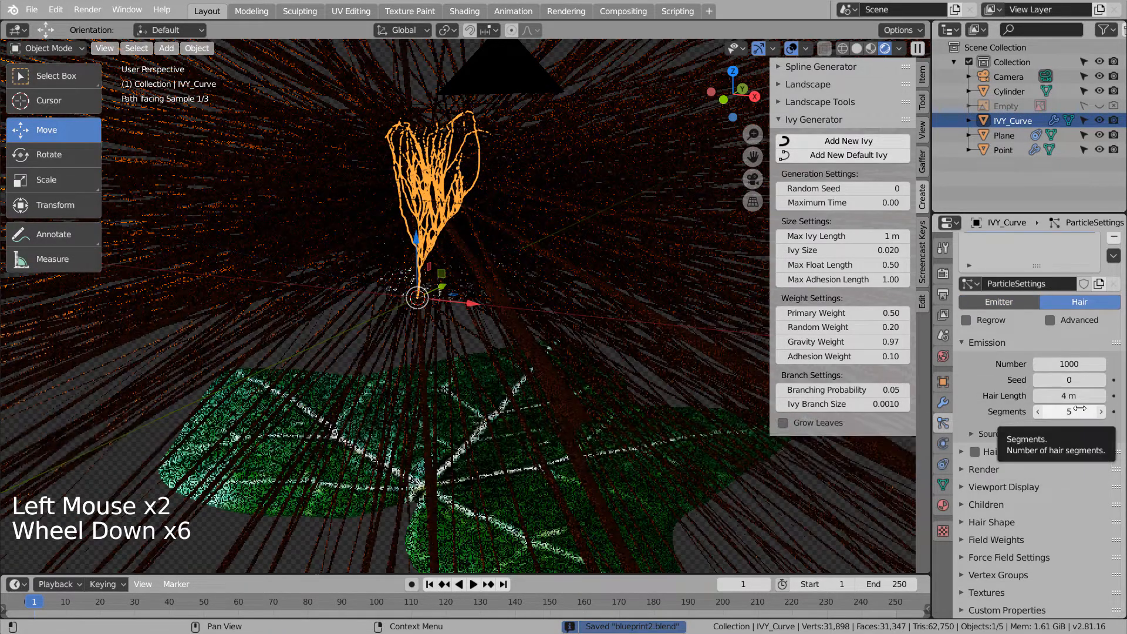
left_click(964, 470)
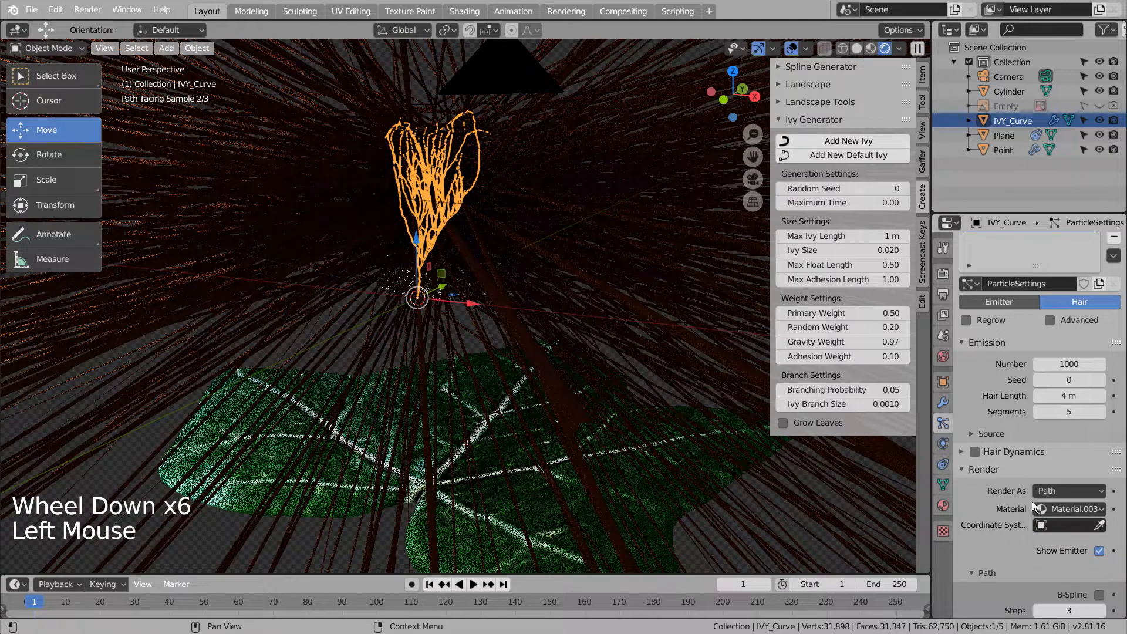
left_click(1069, 491)
left_click(1030, 539)
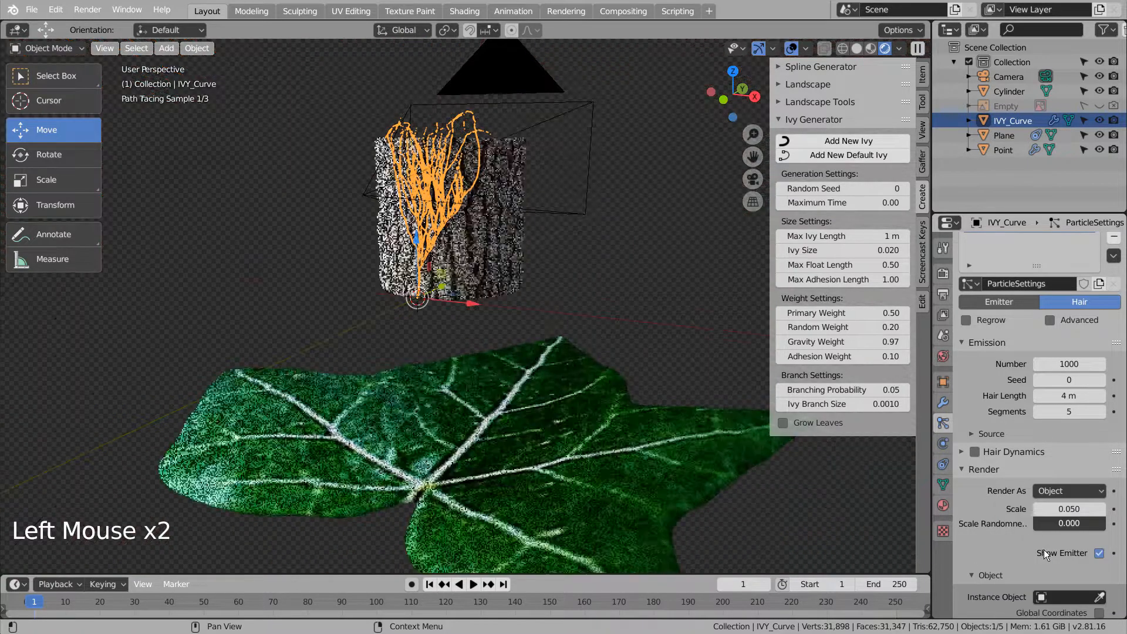
left_click(1046, 596)
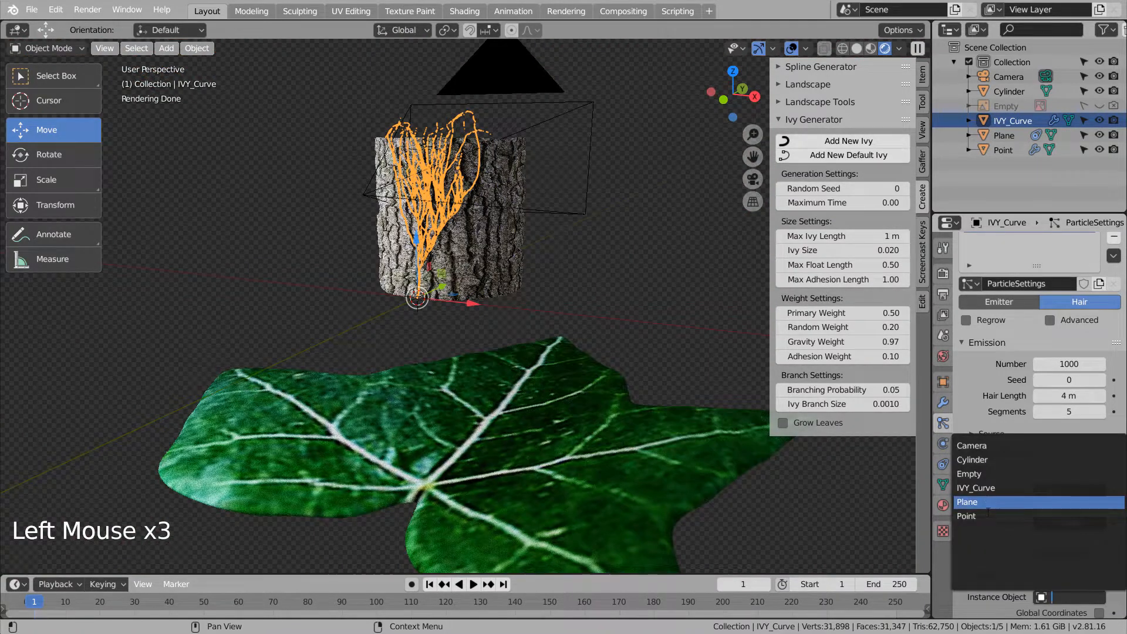
left_click(988, 516)
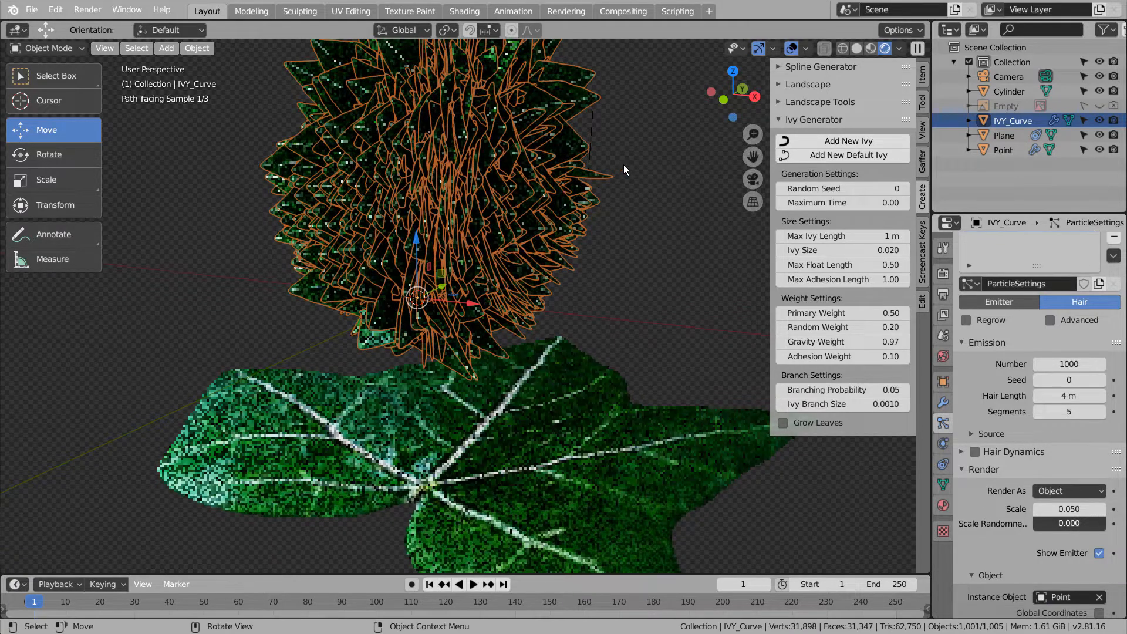
Deselect the ivy and set its leaf particles' render scale to 0.001.
middle_click_drag(640, 244, 713, 244)
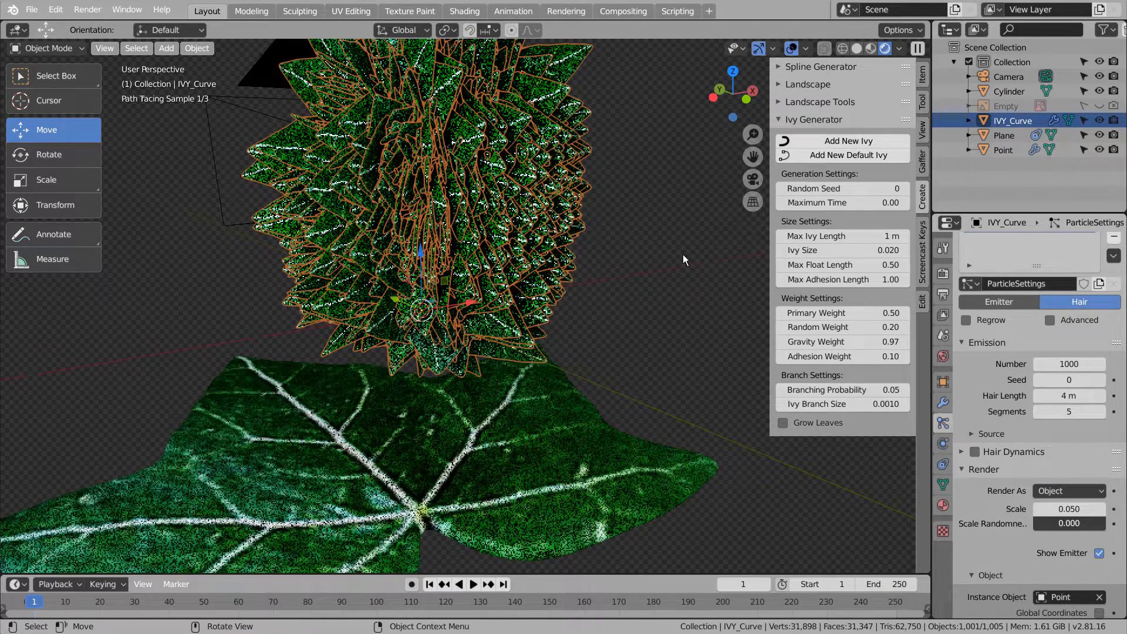
left_click(681, 254)
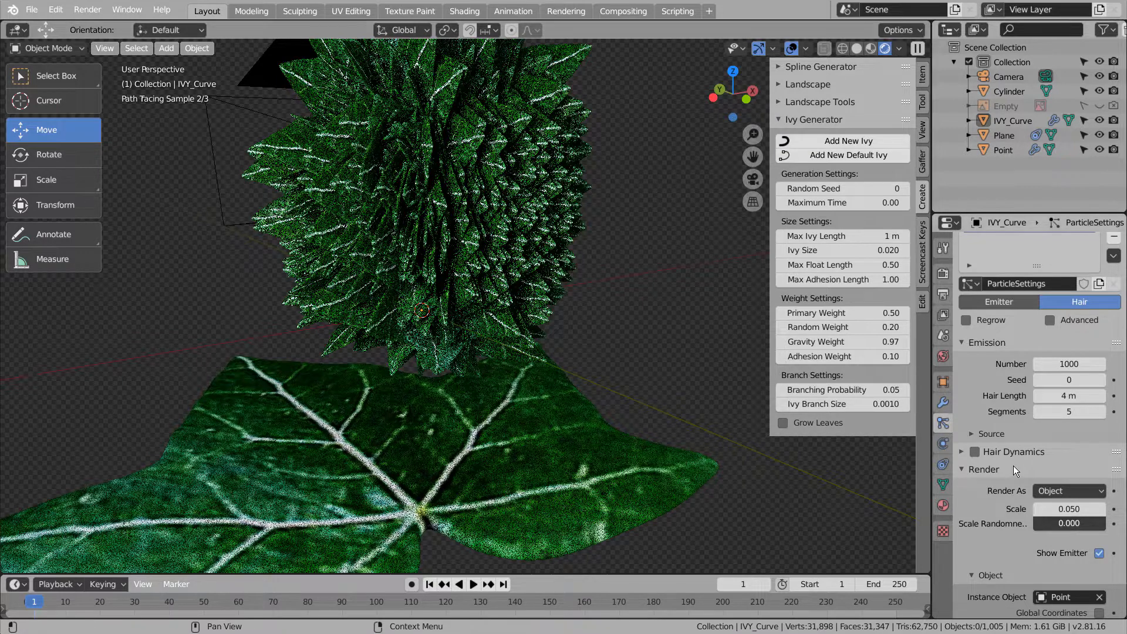
left_click(1067, 508)
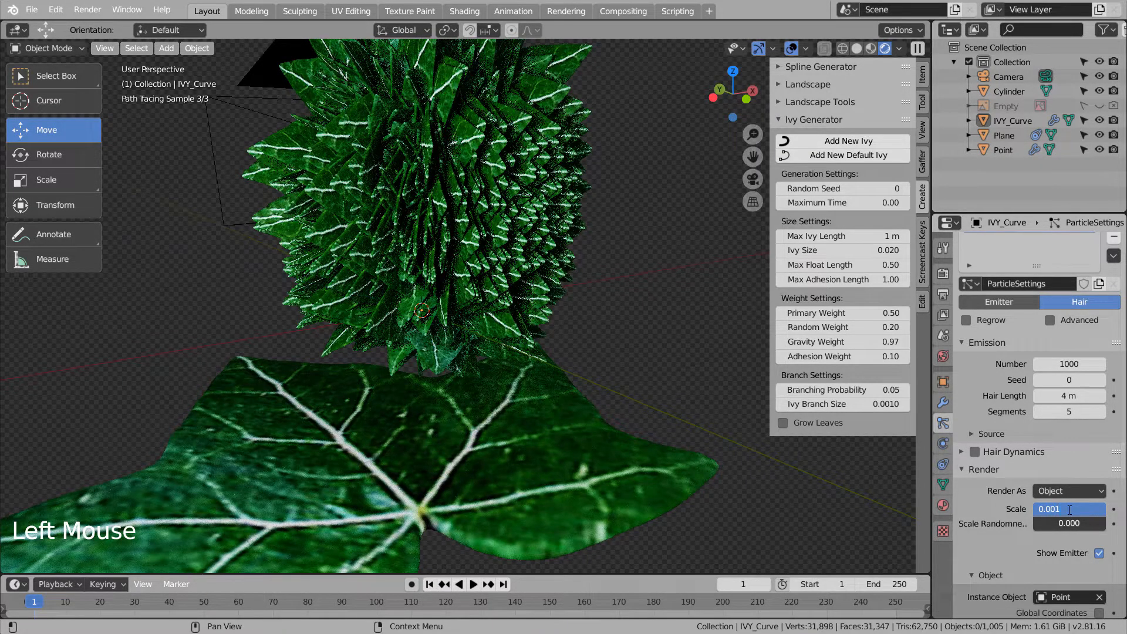
type("0.001")
key("Return")
Check the leaf size through the camera and set the leaf particles' render scale to 0.002.
middle_click_drag(583, 257, 499, 249)
key("KP_0")
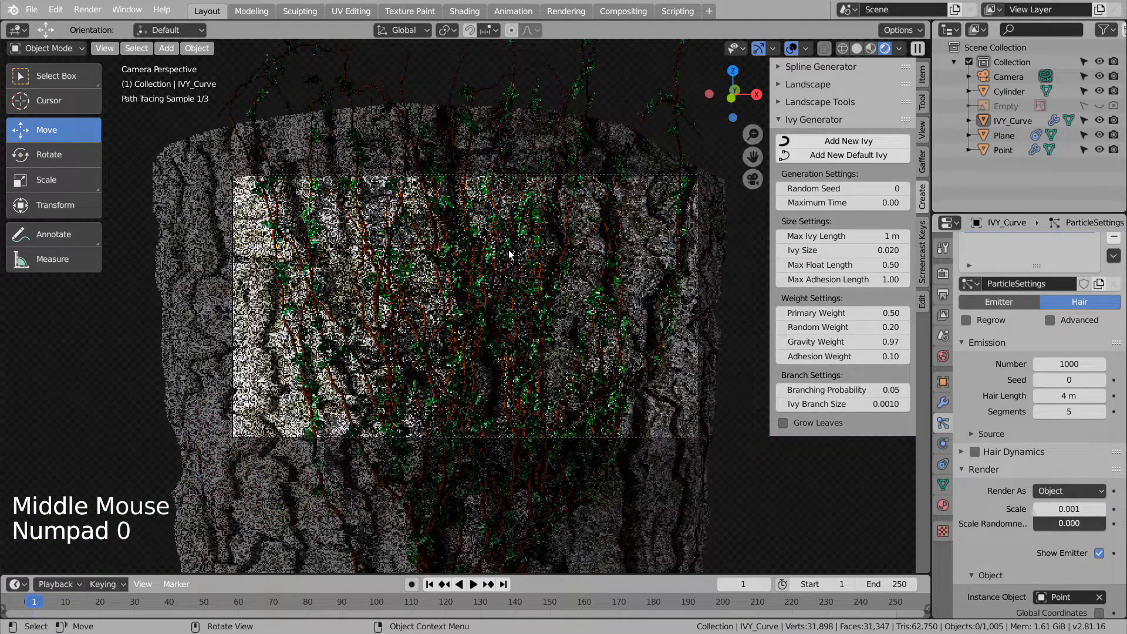
scroll(542, 267, "up", 1)
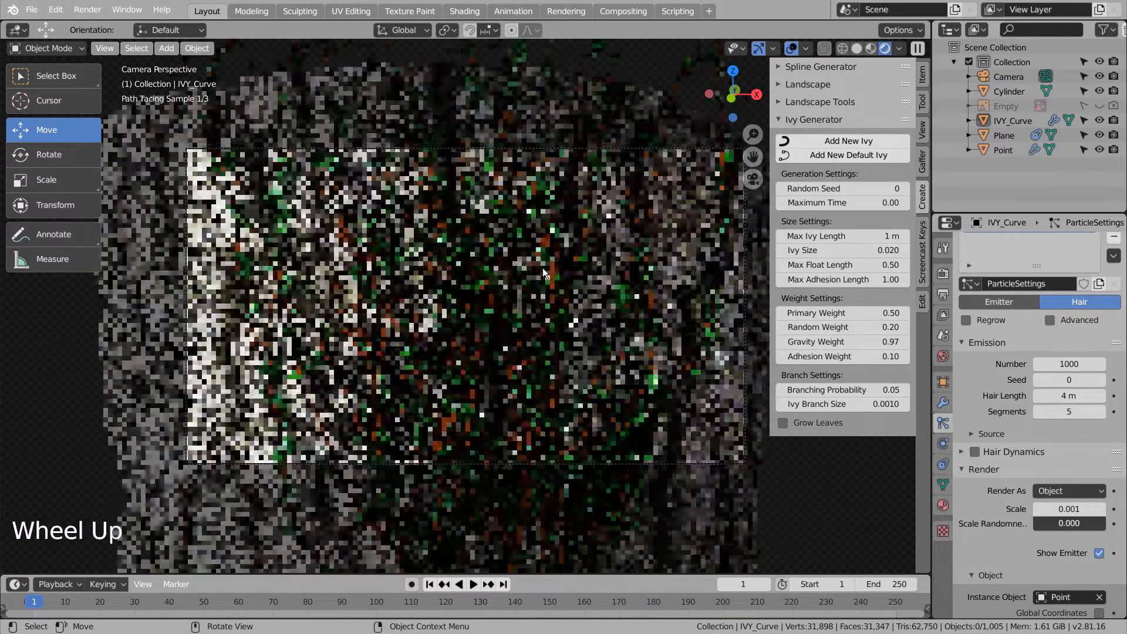
scroll(510, 296, "up", 1)
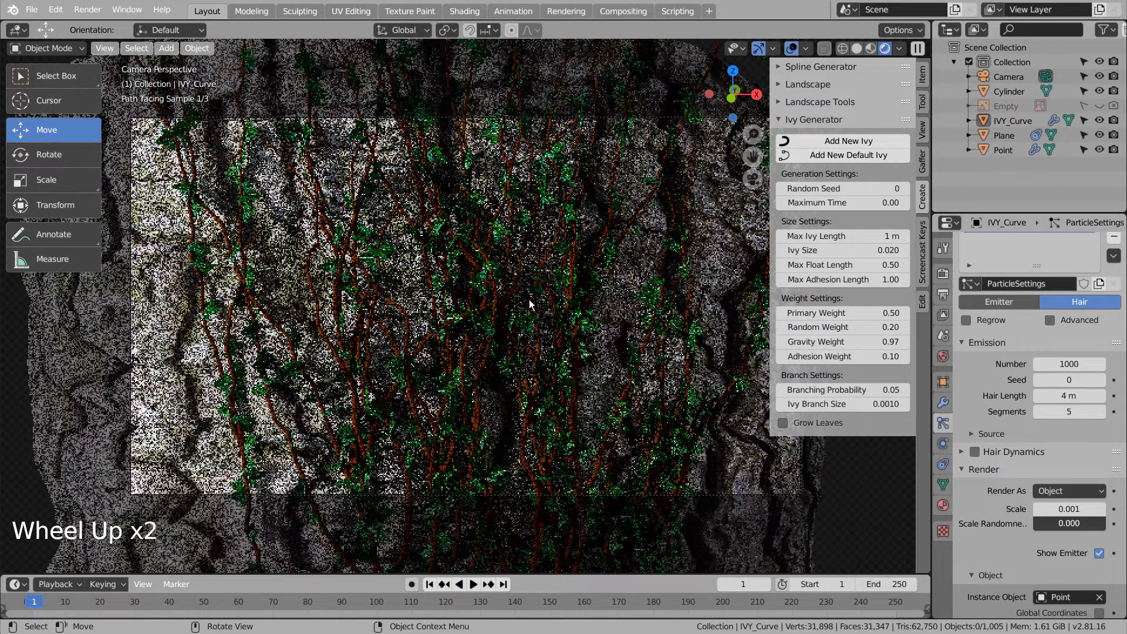
left_click(1069, 509)
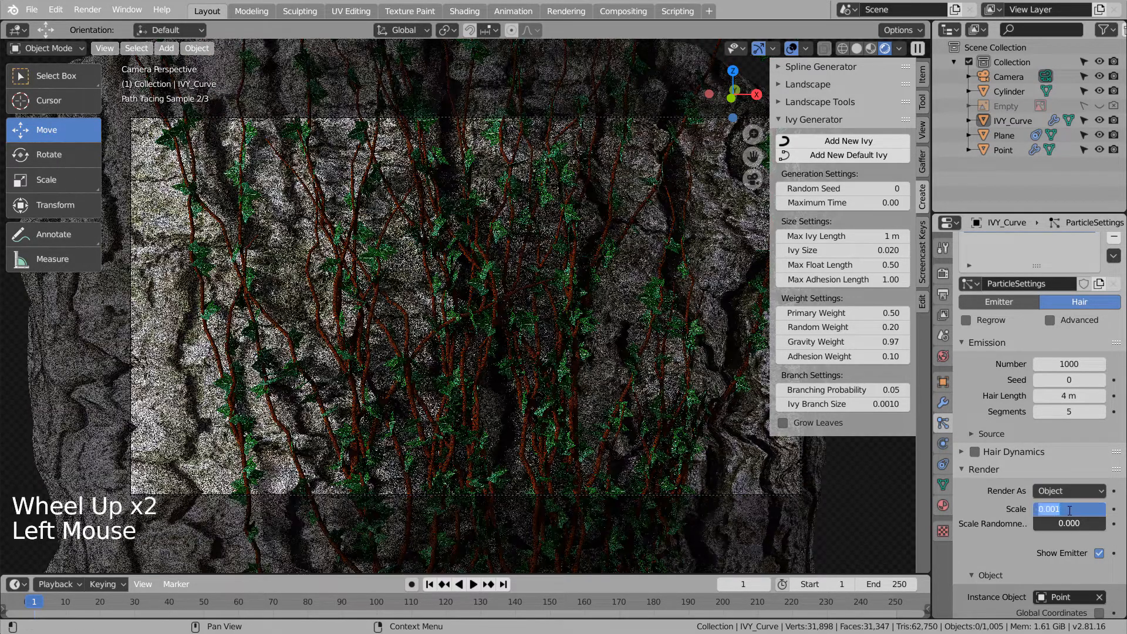
type("0.002")
key("Return")
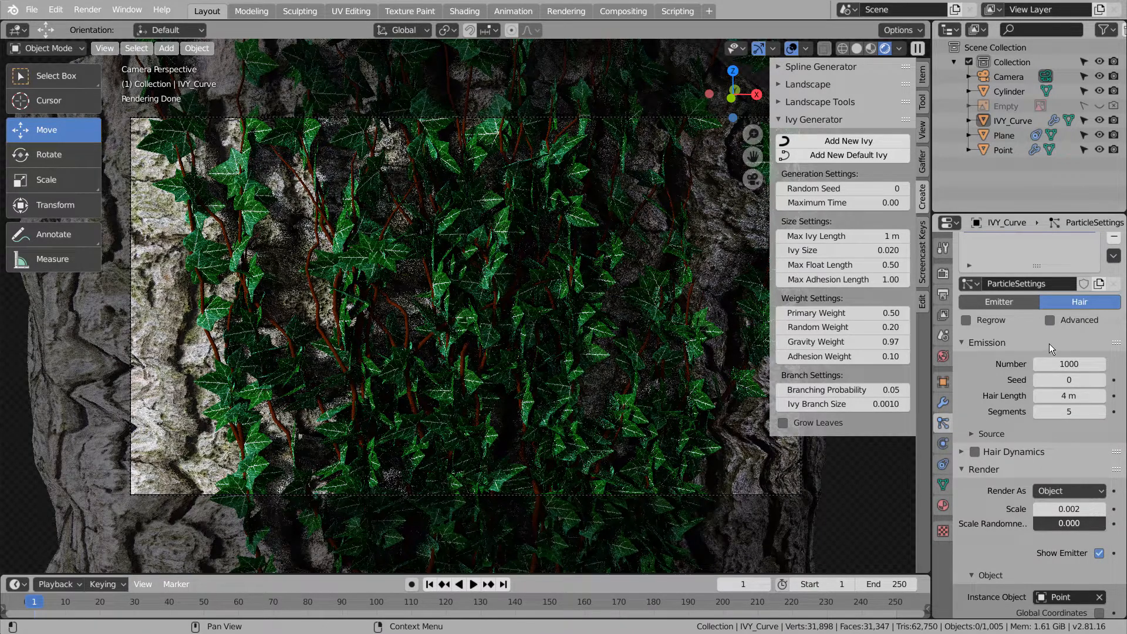
Enable the advanced hair settings and particle rotation, and set the rotation's randomize value to 0.397.
left_click(1050, 321)
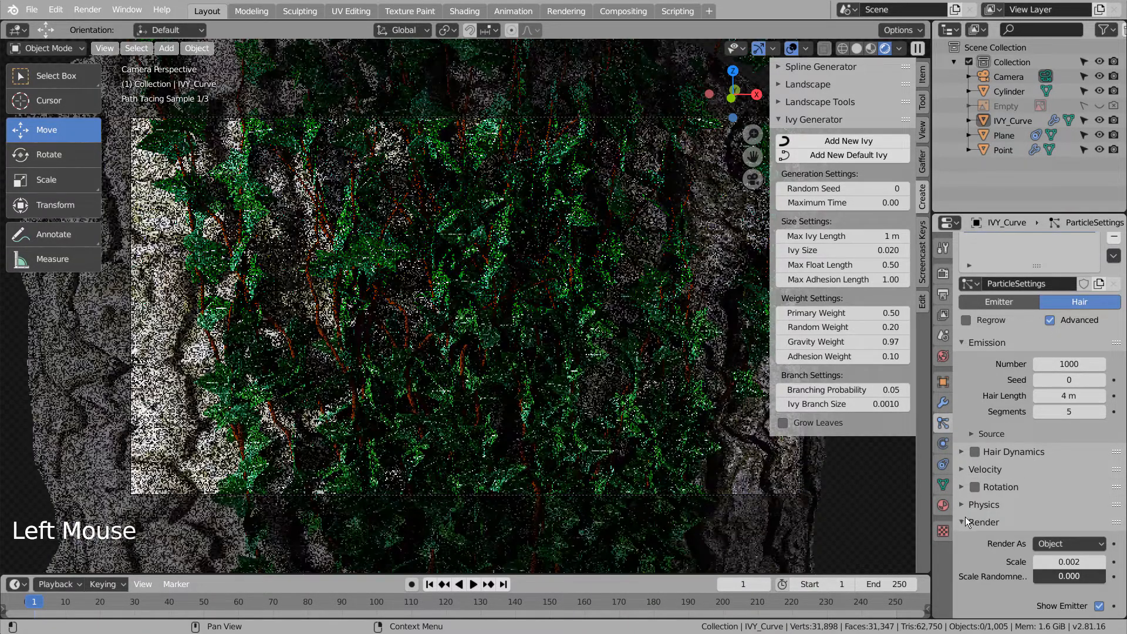
left_click(962, 486)
left_click(975, 486)
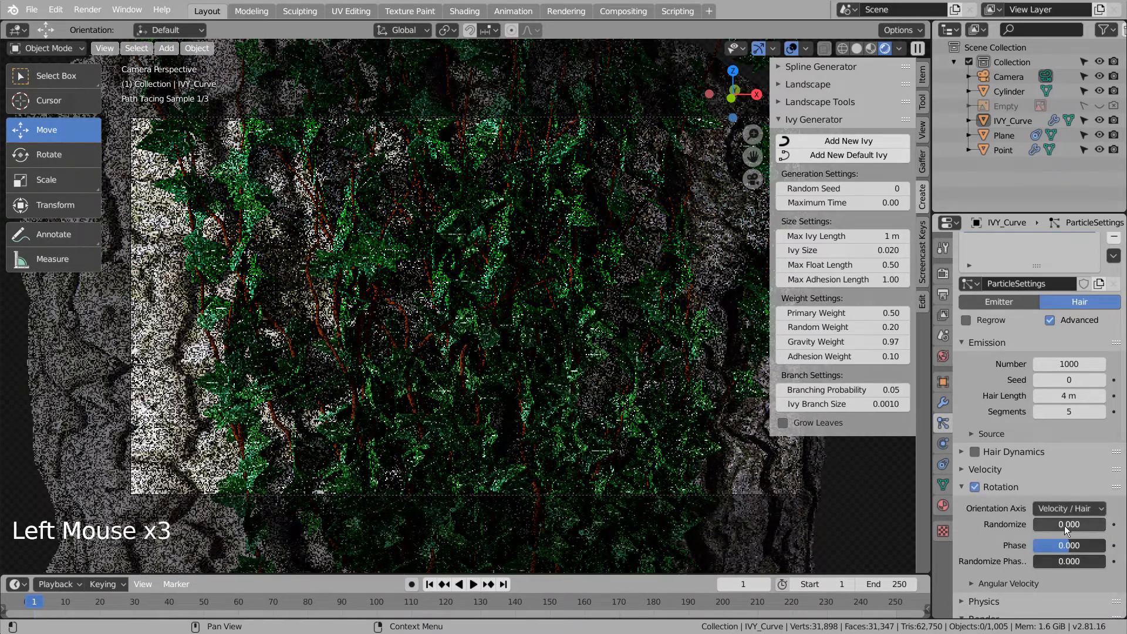
left_click_drag(1065, 526, 1093, 526)
Preview the rotated ivy leaves in material preview and wireframe, and switch the viewport to solid shading.
left_click(869, 52)
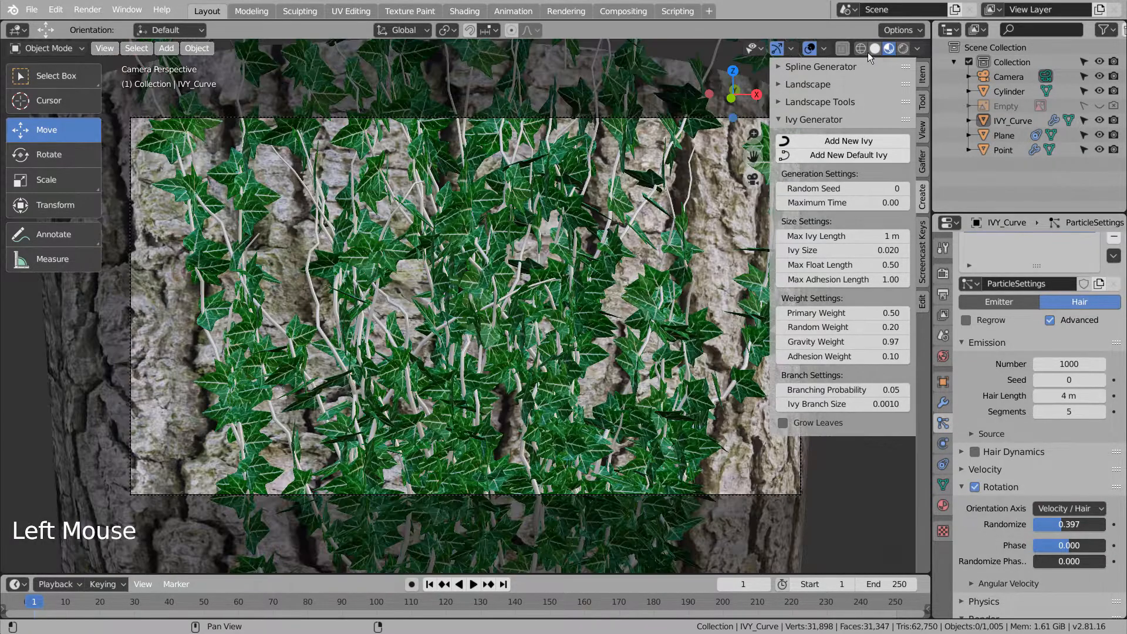
left_click(857, 50)
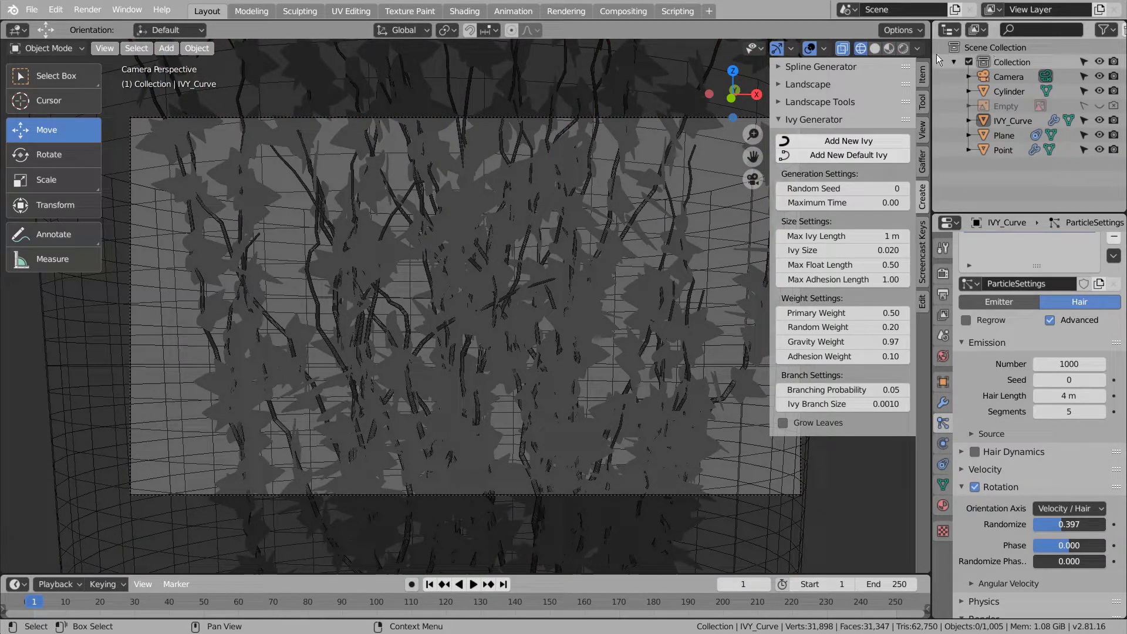
left_click(868, 48)
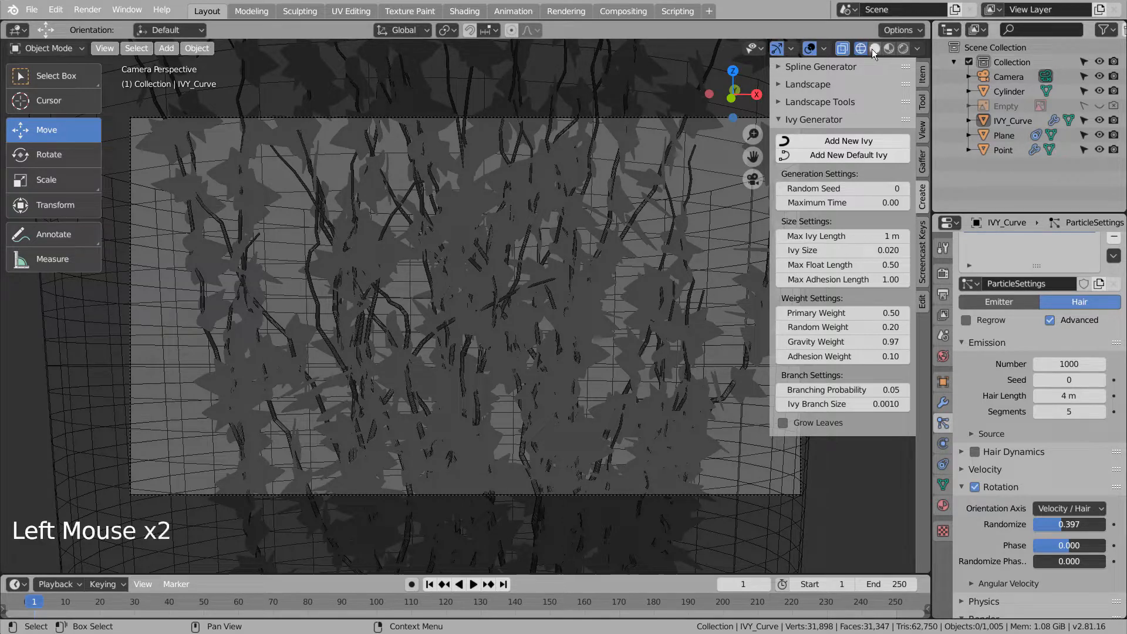
left_click(873, 48)
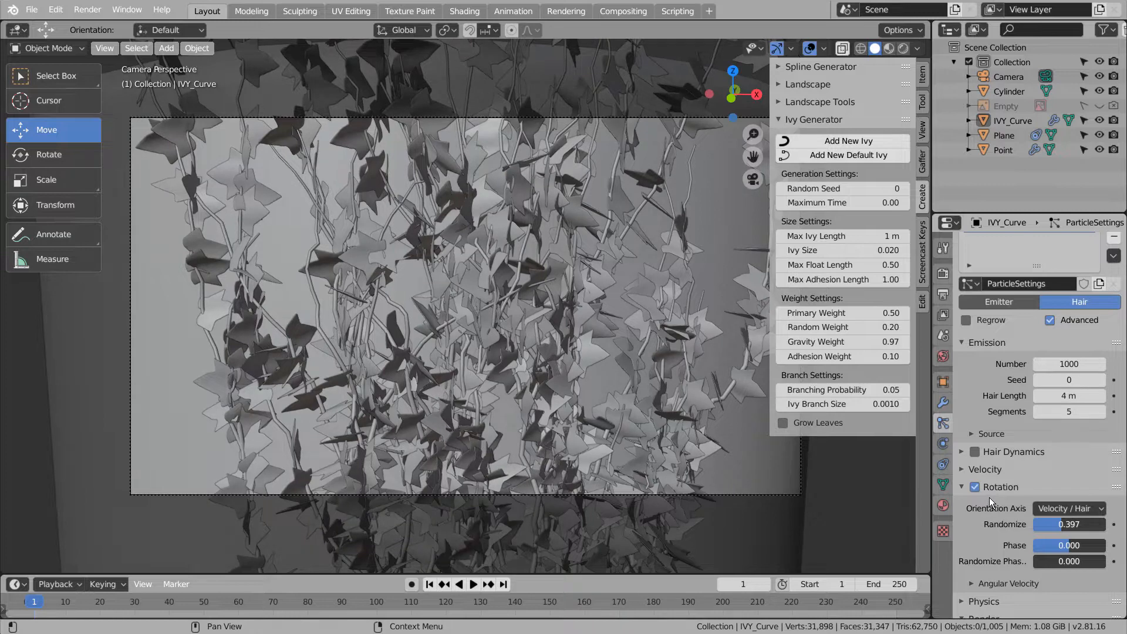
Reset the leaf particles' rotation randomize to 0 and set their orientation axis to Normal-Tangent.
left_click(1059, 526, "shift")
left_click_drag(1069, 524, 1033, 524, "shift")
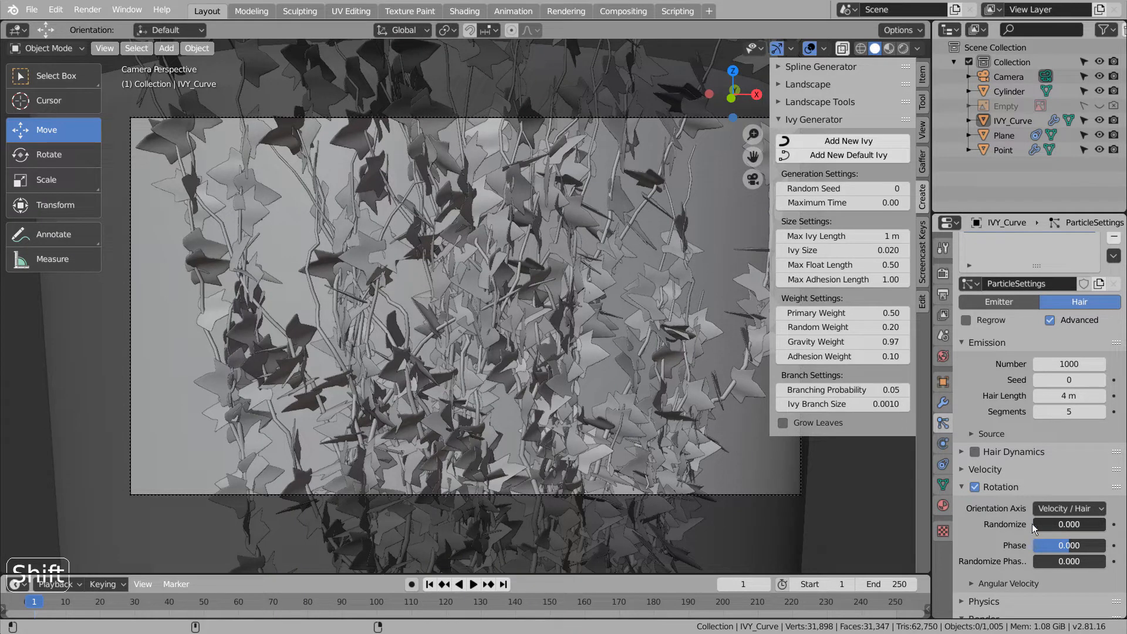
left_click(1072, 508)
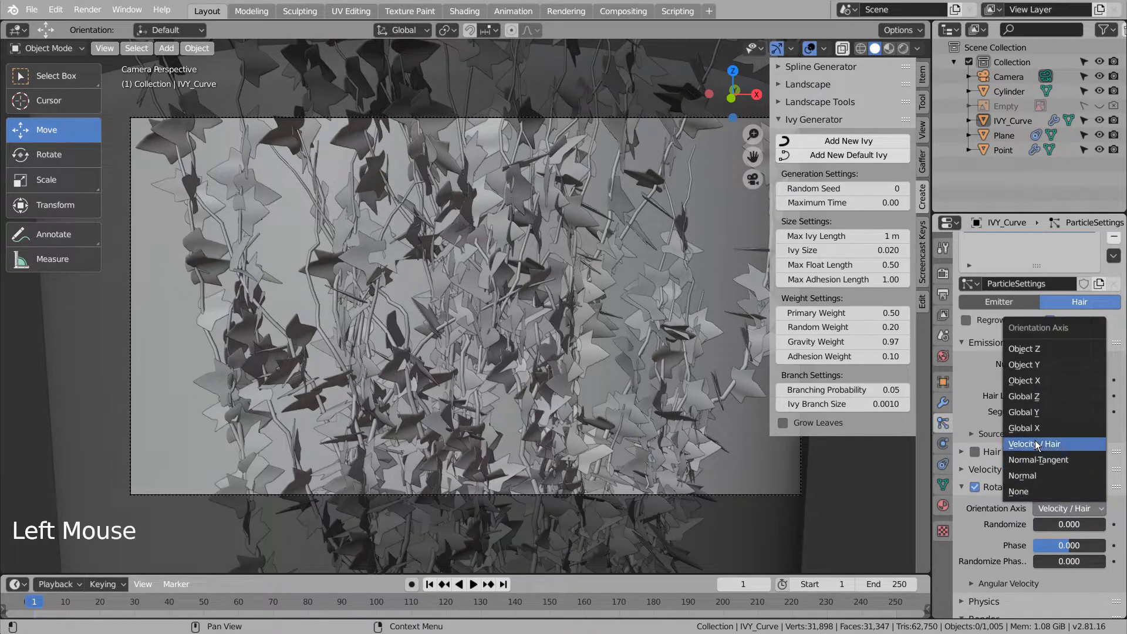
left_click(1045, 459)
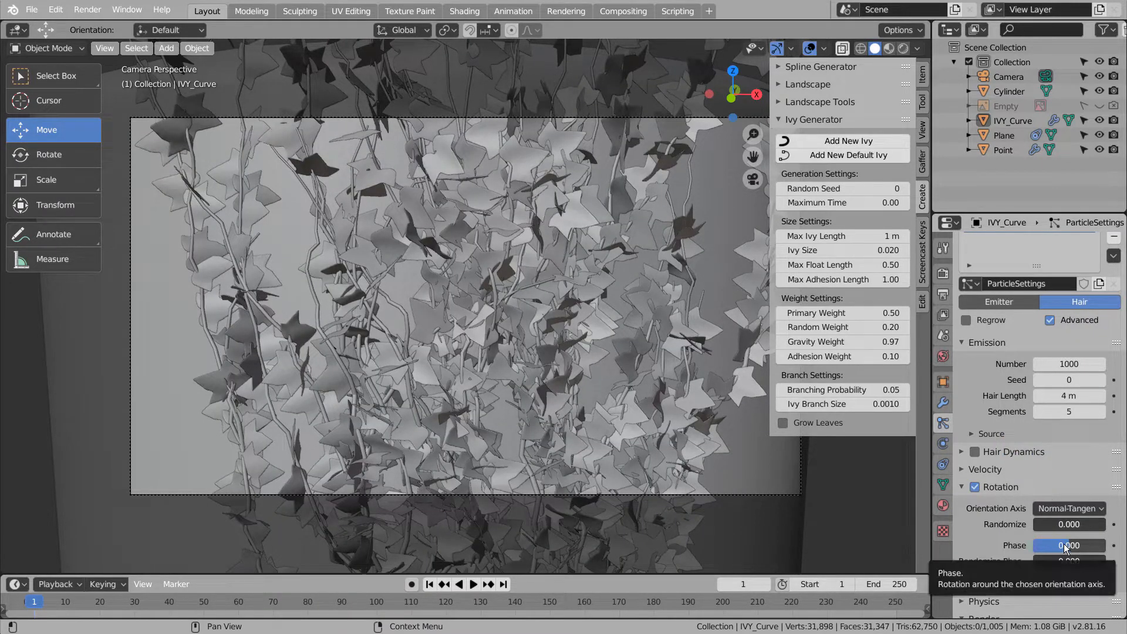
Set the leaf particles' randomize phase to 0.097.
key("shift")
left_click(1065, 562, "shift")
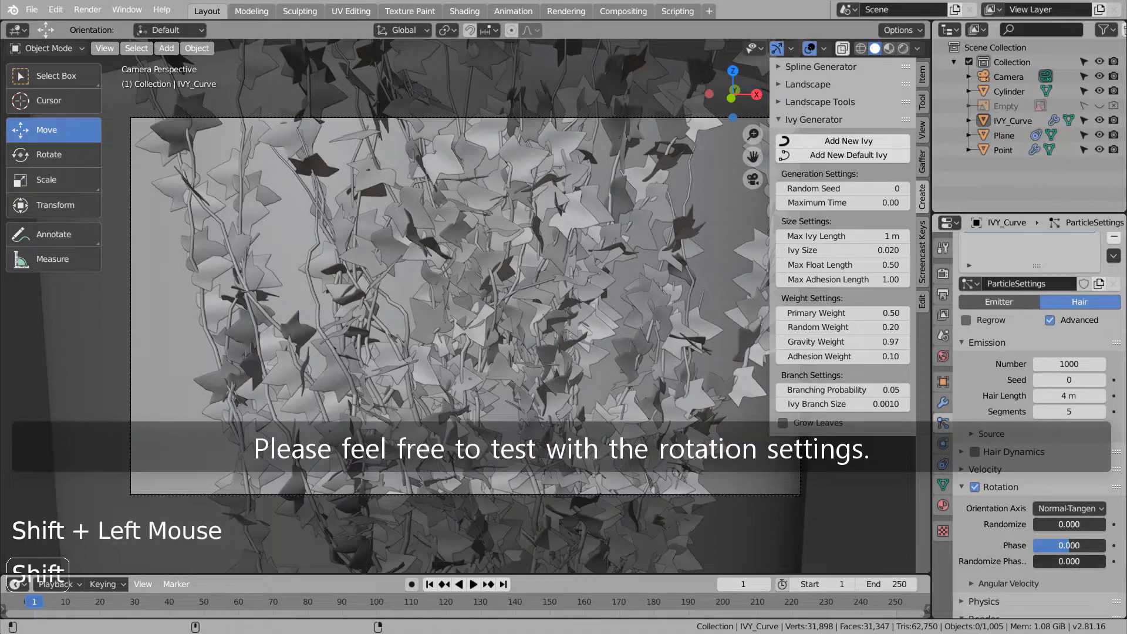
mouse_move(1065, 561)
left_mouse_down("shift")
mouse_move(1101, 561)
mouse_move(1073, 561)
left_mouse_up("shift")
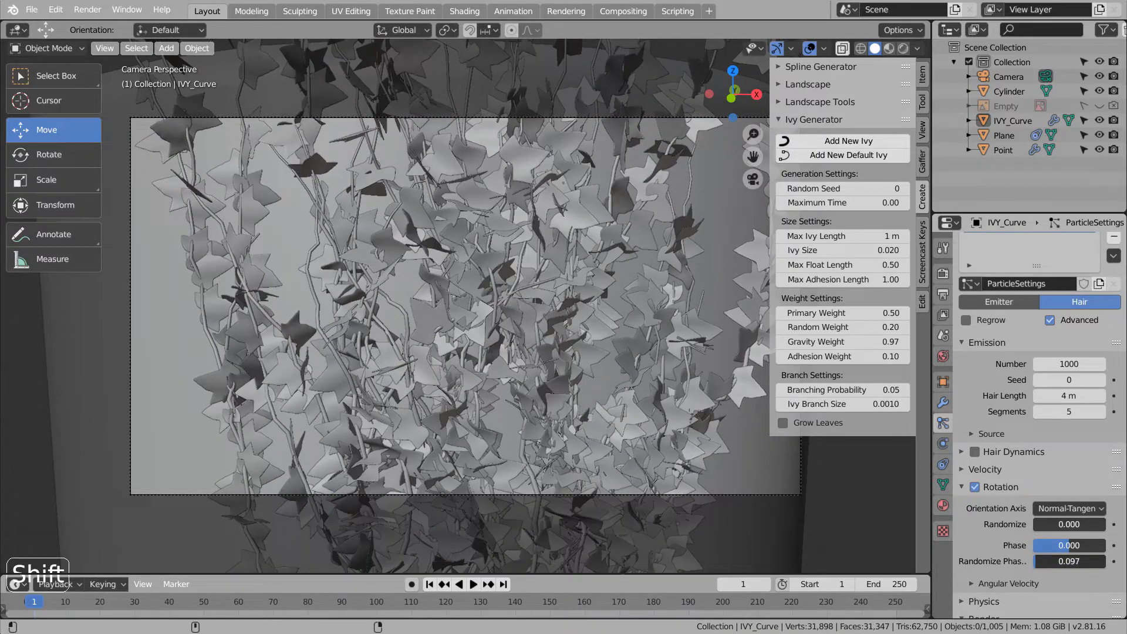
Reduce the number of leaf particles on the ivy, trying 100 and settling on 200.
left_click(1069, 364)
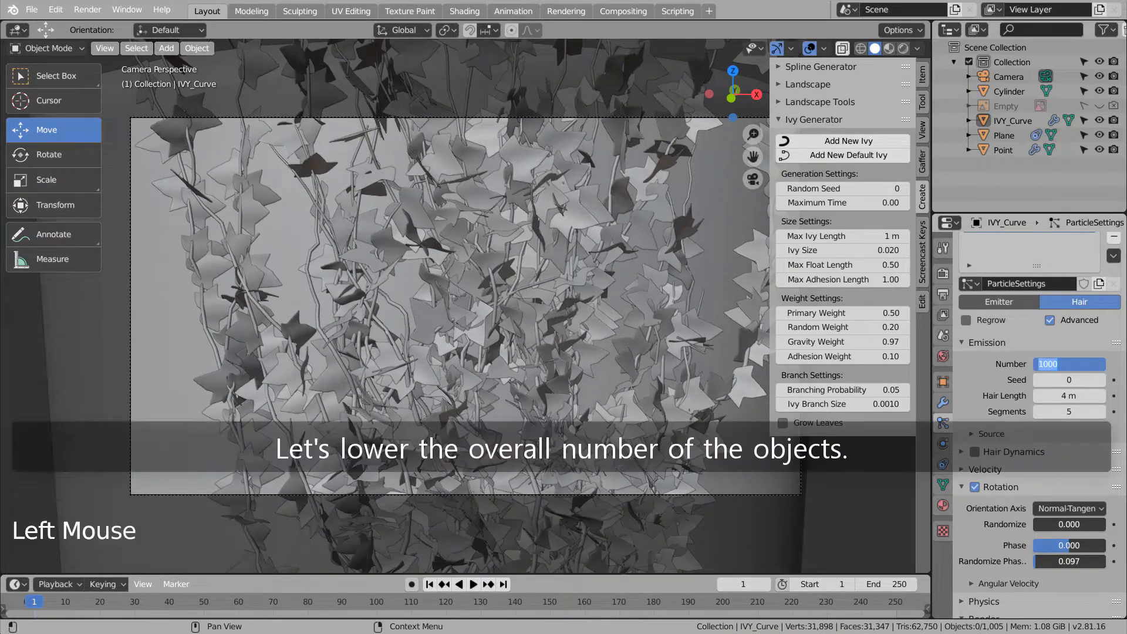
type("100")
key("Return")
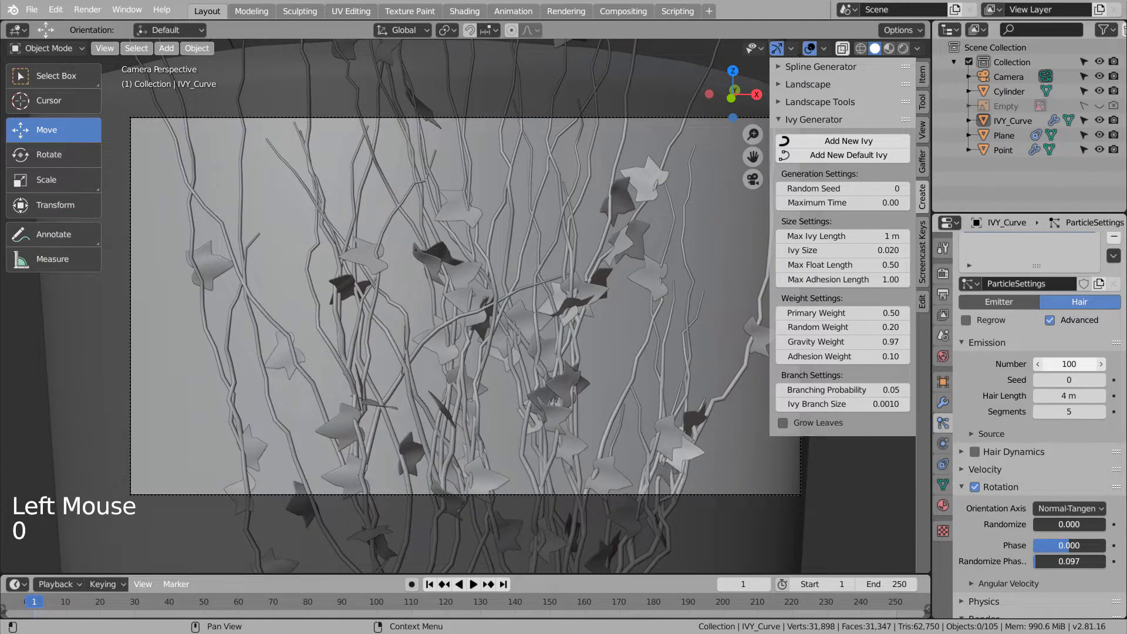
left_click(1069, 364)
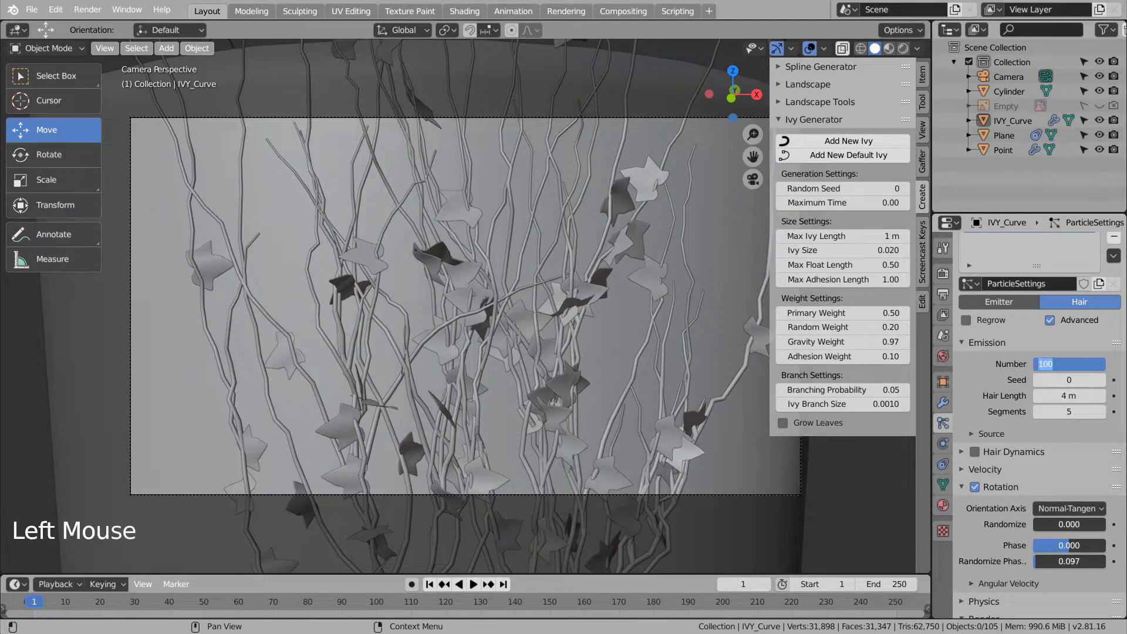
type("200")
key("Return")
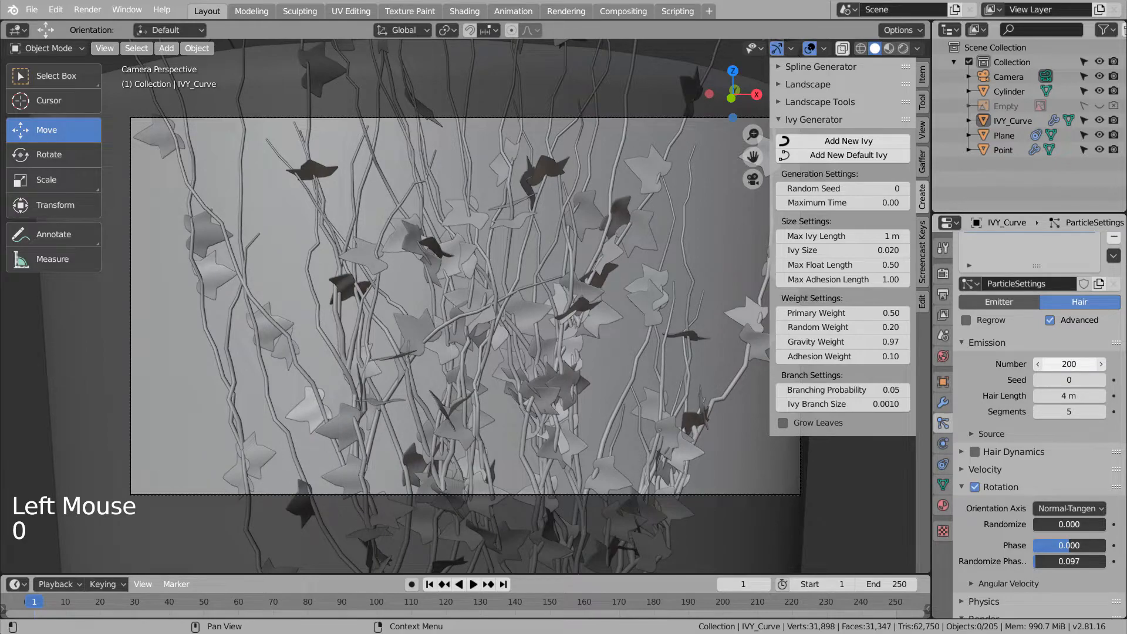
Check the leaves in rendered view, try a rotation randomize of 0.452, and raise it to 1.000 in solid shading.
left_click(905, 49)
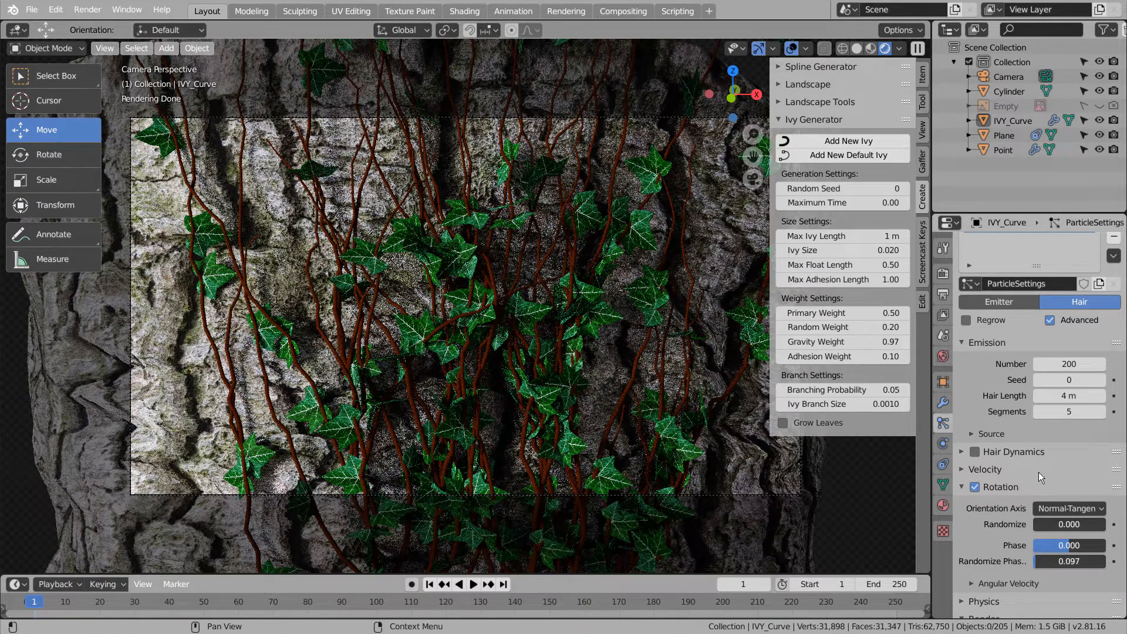
key("shift")
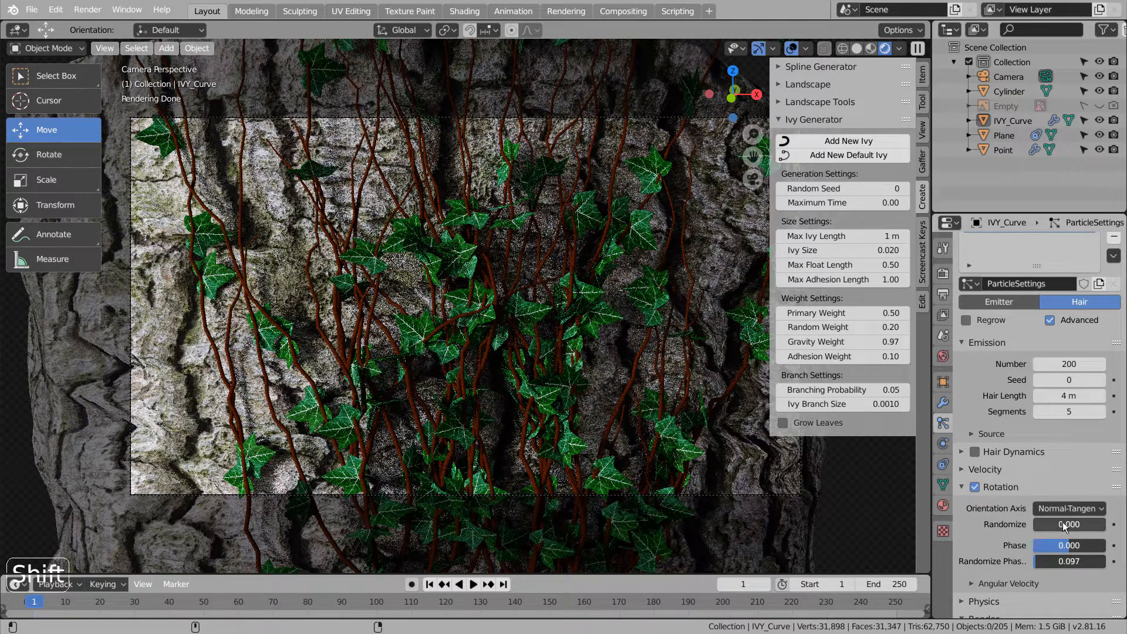
left_click_drag(1058, 526, 1086, 526)
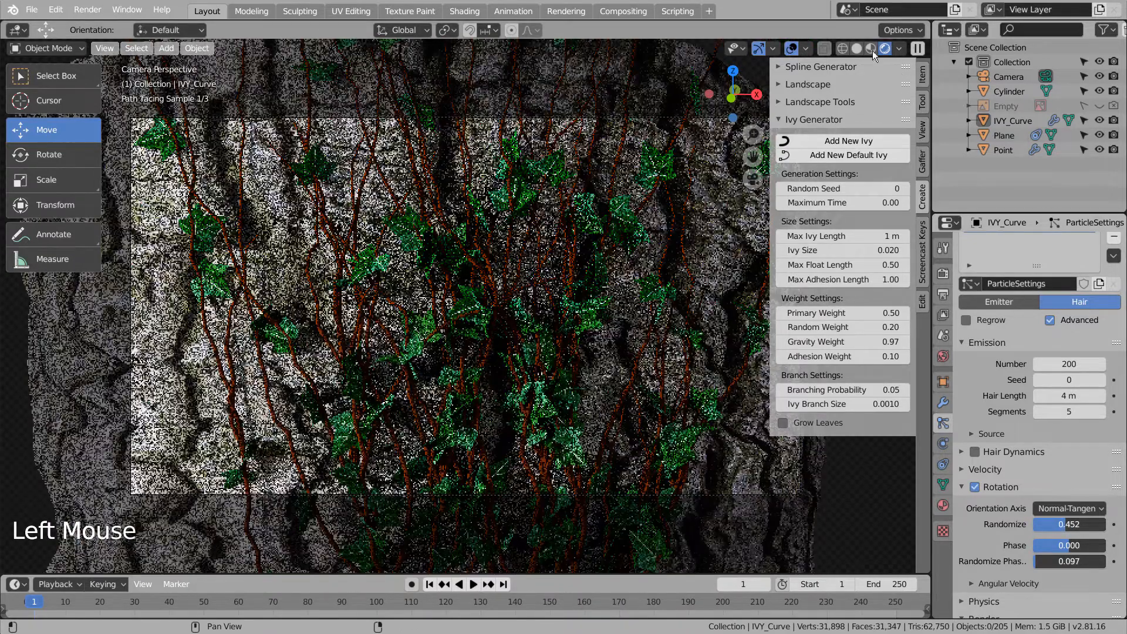
left_click(857, 48)
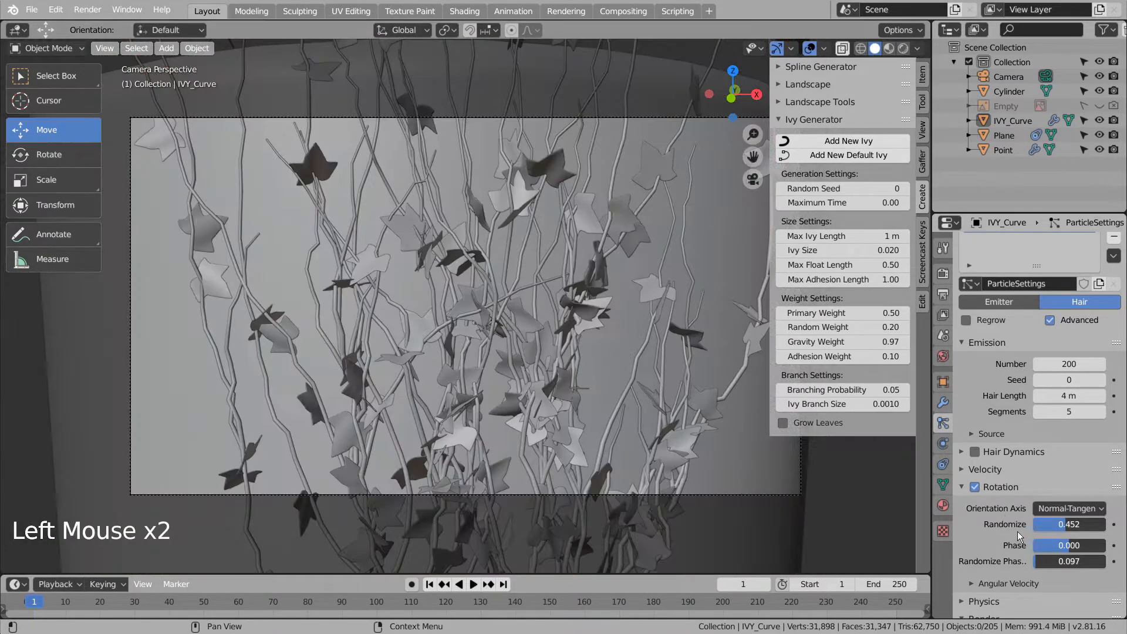
left_click_drag(1066, 528, 1103, 526)
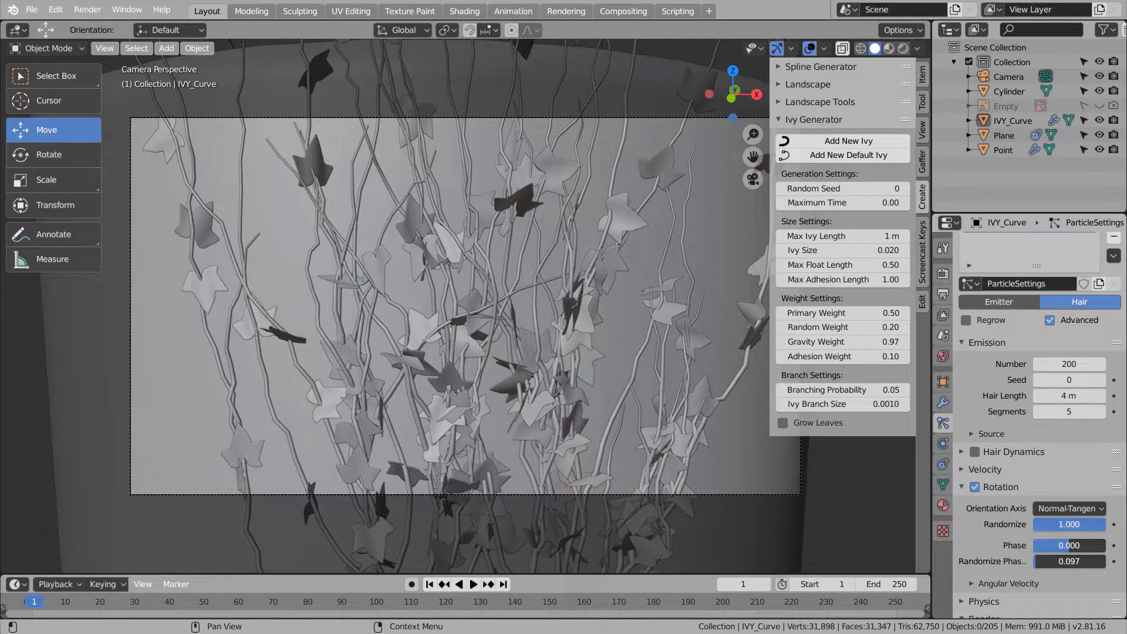
Switch the viewport to wireframe and render the ivy scene as an image.
left_click(860, 48)
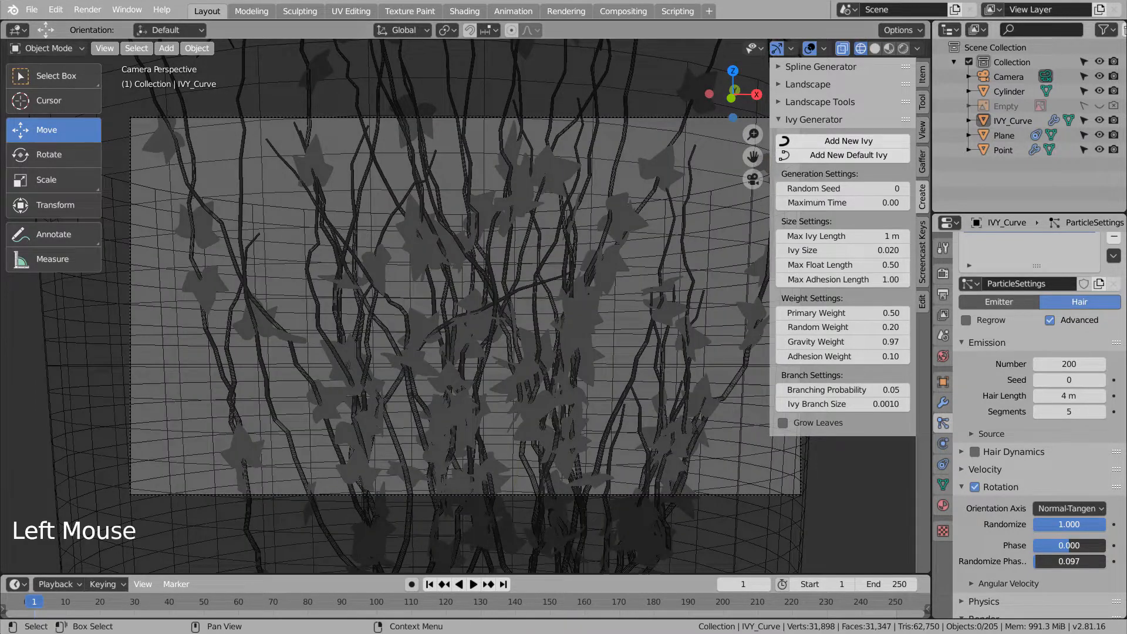
key("F12")
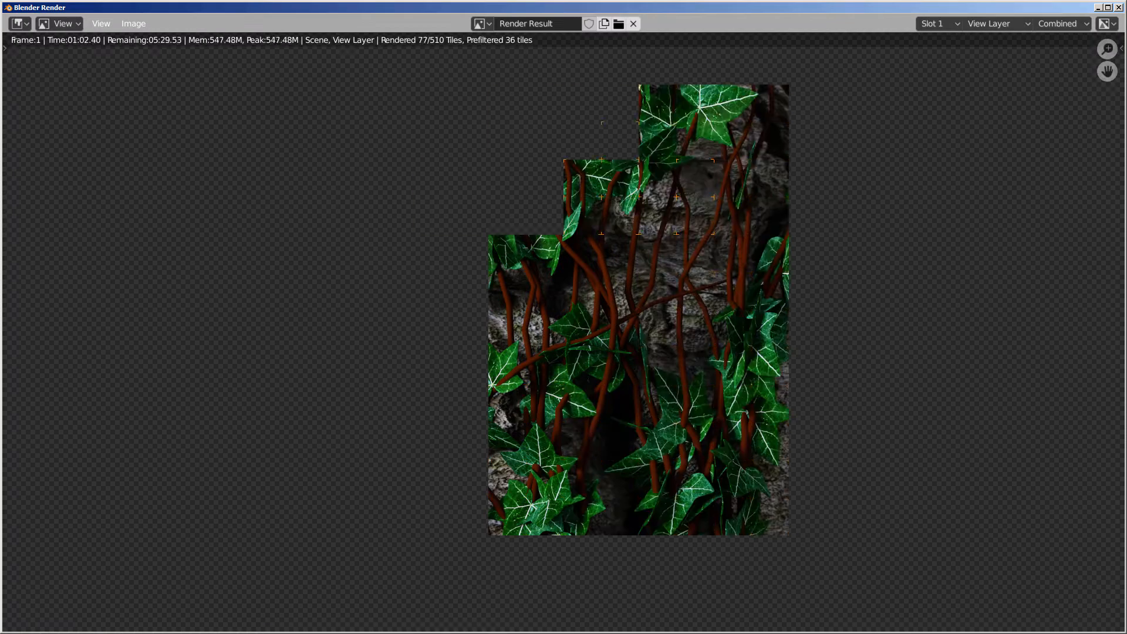